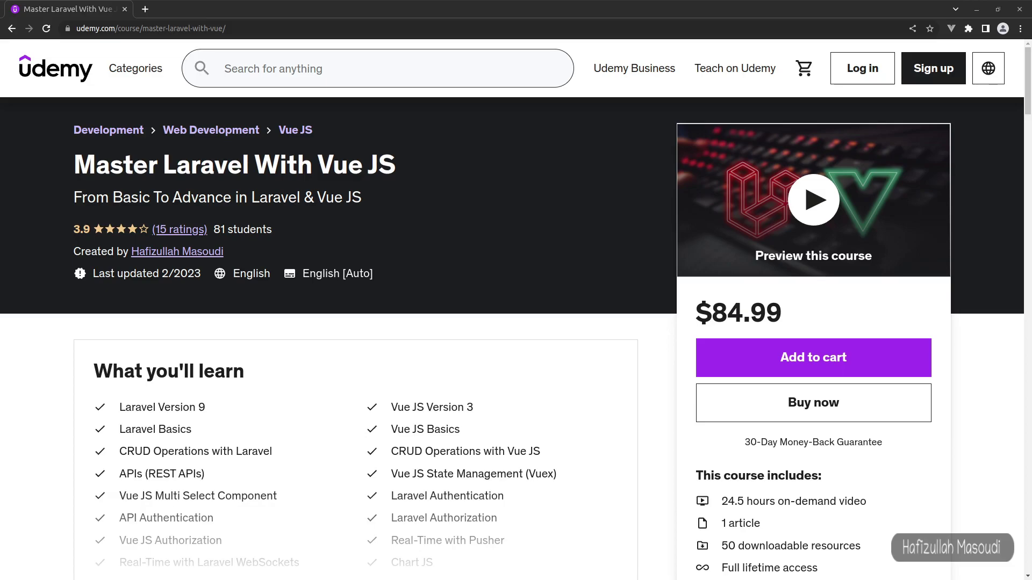
Step: Load the localhost/task_mis login page in a new tab and focus the Email Address field
{"action": "key", "text": "ctrl+t"}
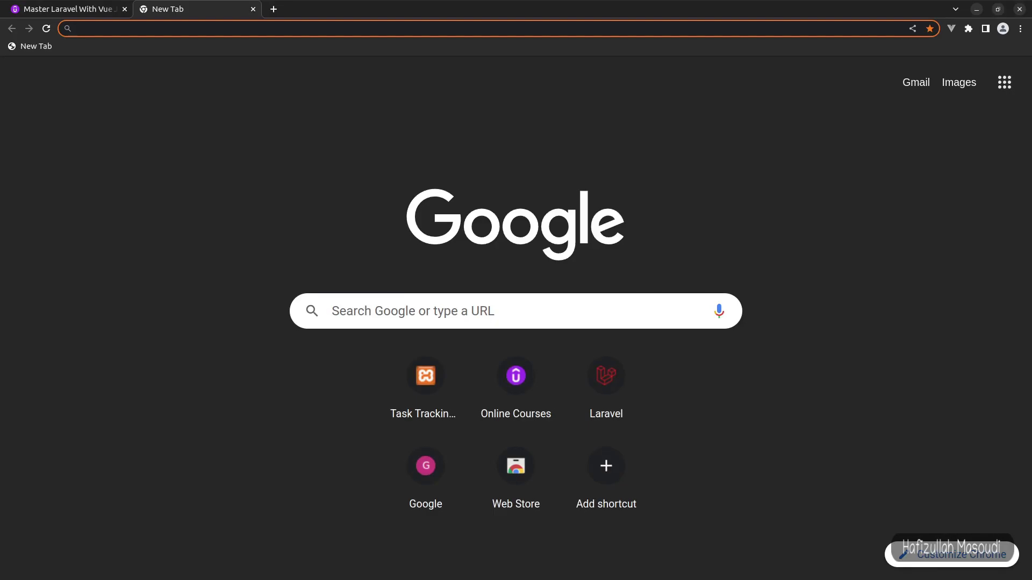
{"action": "type", "text": "localhost"}
{"action": "key", "text": "Return"}
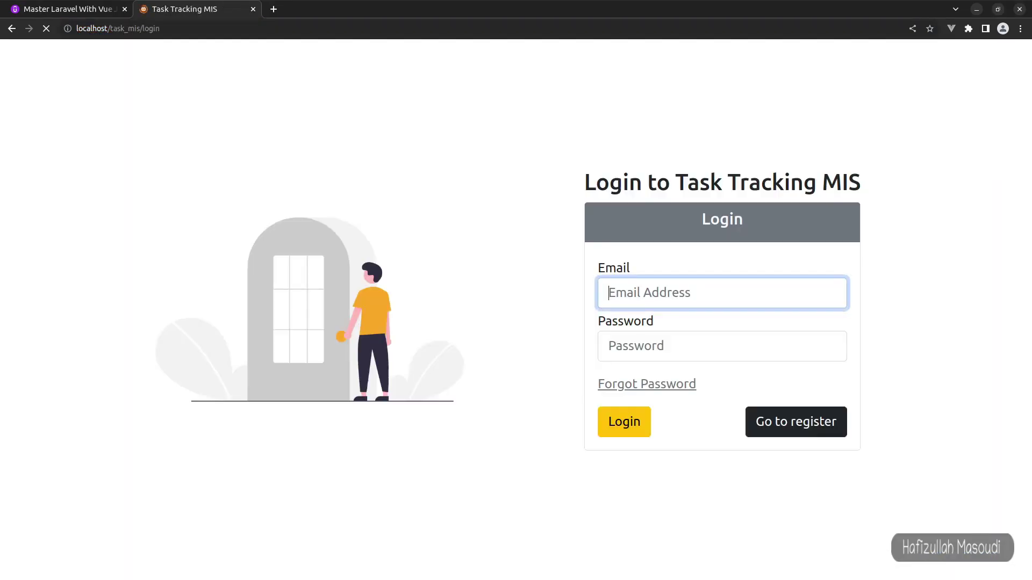
{"action": "left_click", "coordinate": [721, 293]}
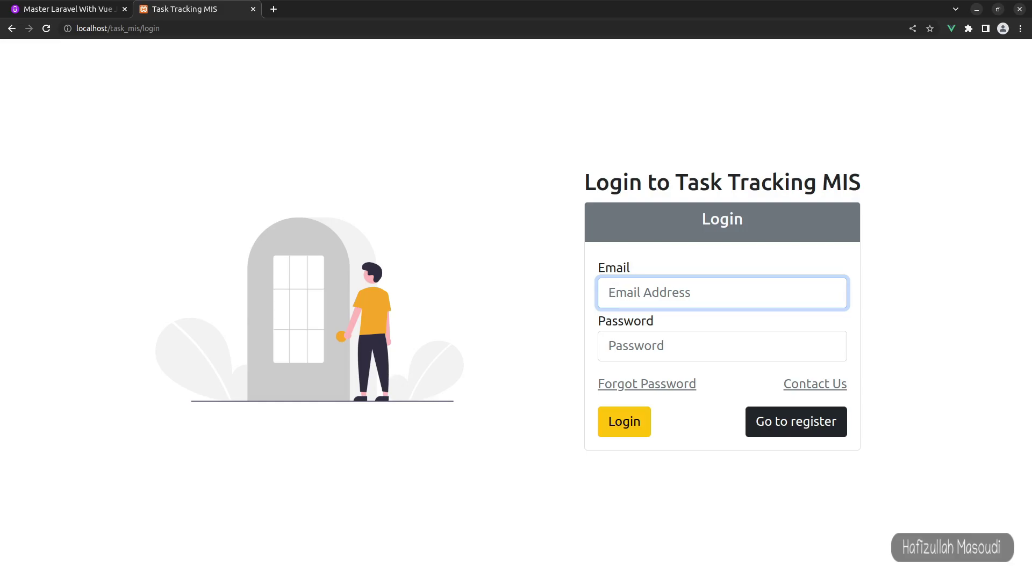
{"action": "left_click", "coordinate": [776, 427]}
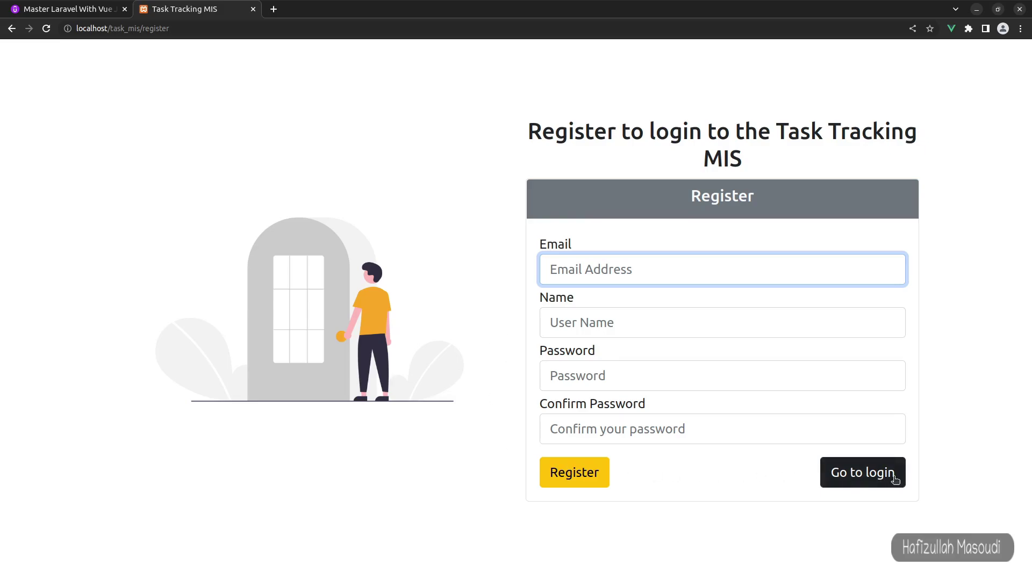
{"action": "left_click", "coordinate": [848, 477]}
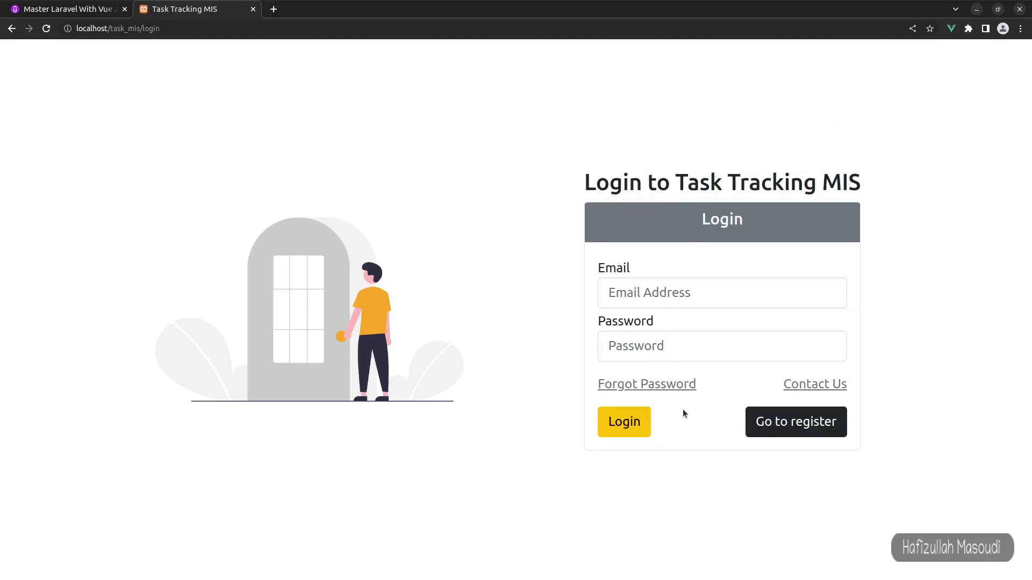
{"action": "left_click", "coordinate": [636, 385]}
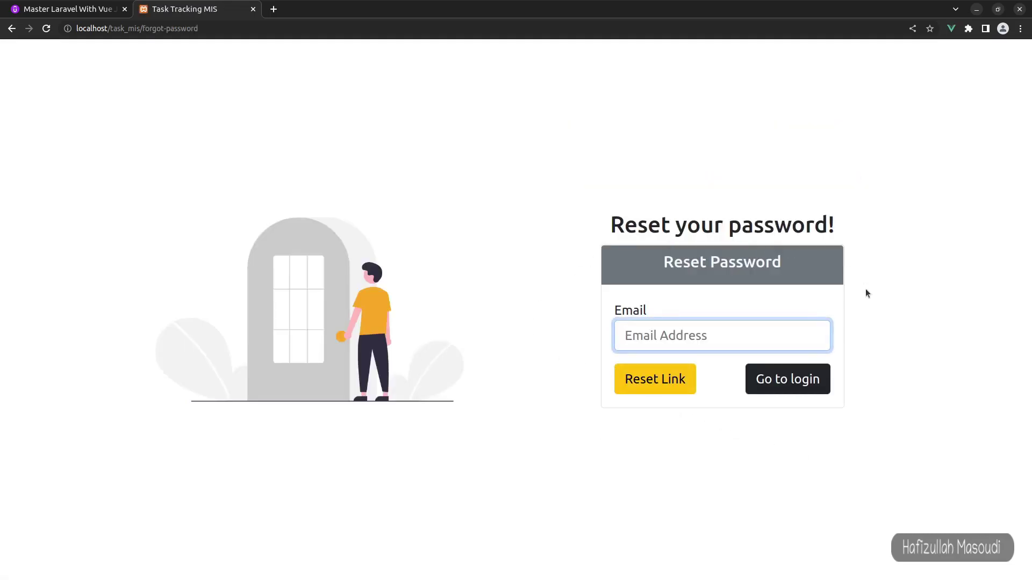
{"action": "key", "text": "Return"}
{"action": "left_click", "coordinate": [789, 393]}
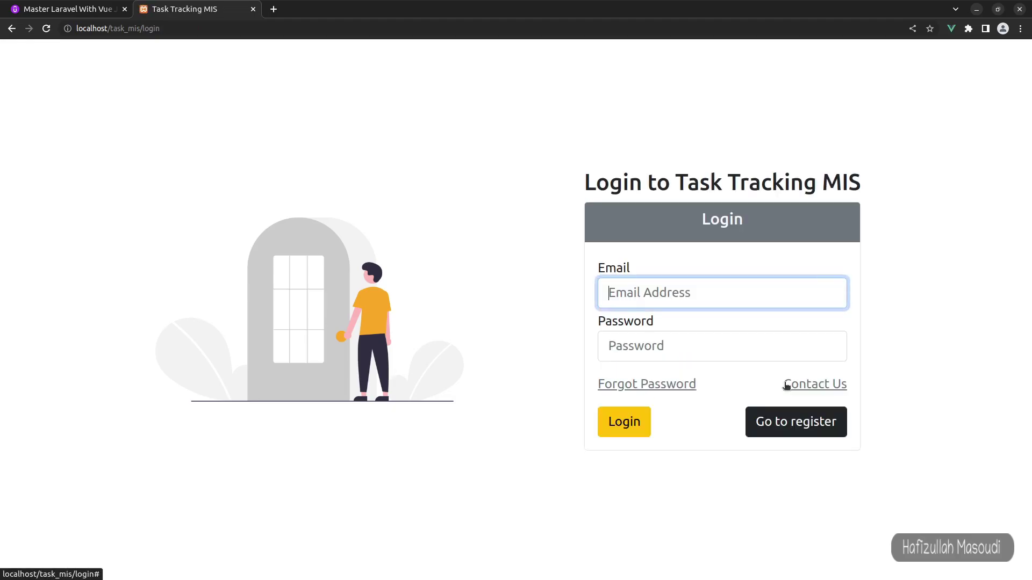
{"action": "left_click", "coordinate": [828, 385]}
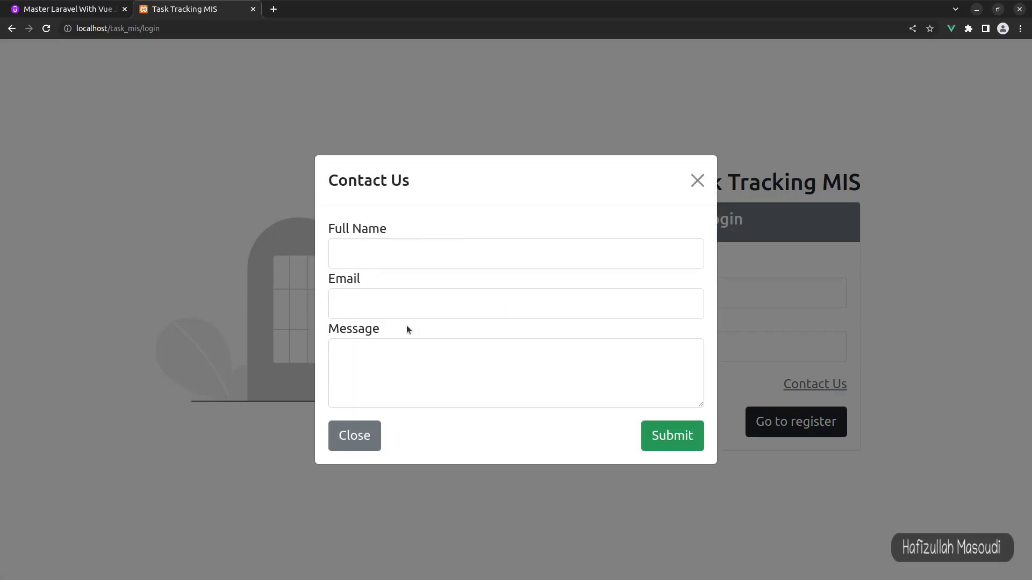
{"action": "left_click", "coordinate": [932, 345]}
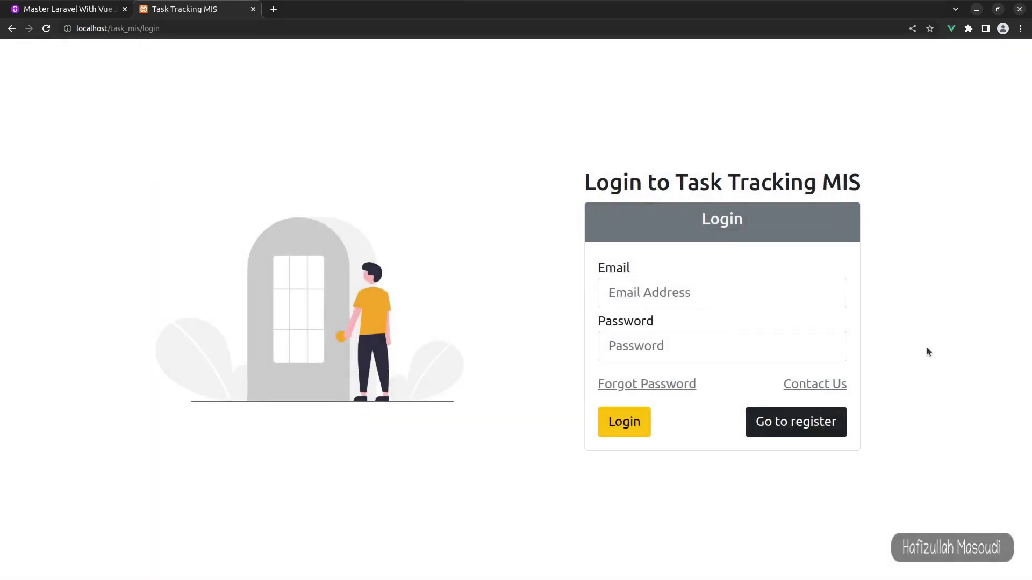
Step: Sign in with the autofilled admin email and the account password after an empty-form attempt
{"action": "left_click", "coordinate": [618, 426]}
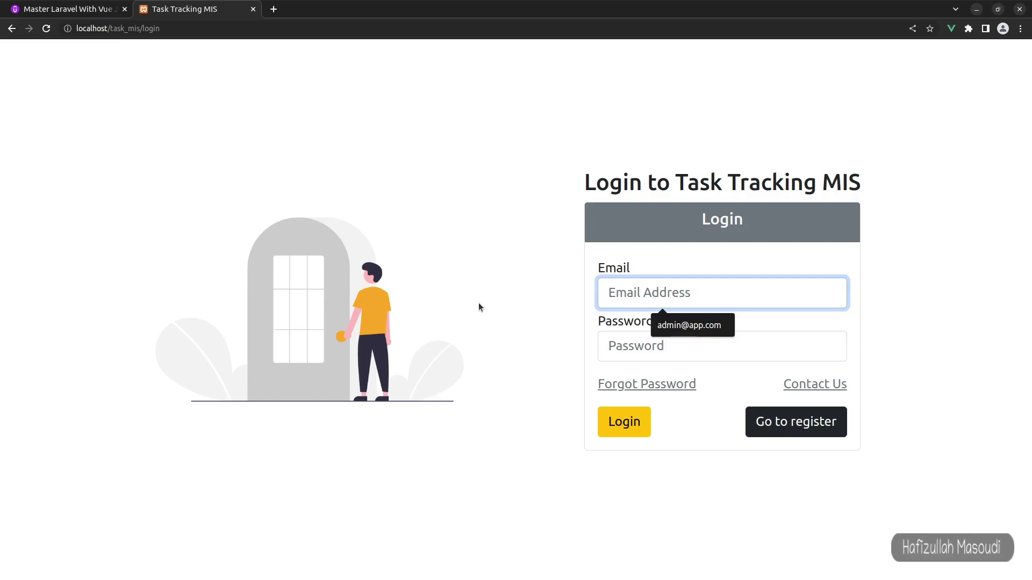
{"action": "type", "text": "admin"}
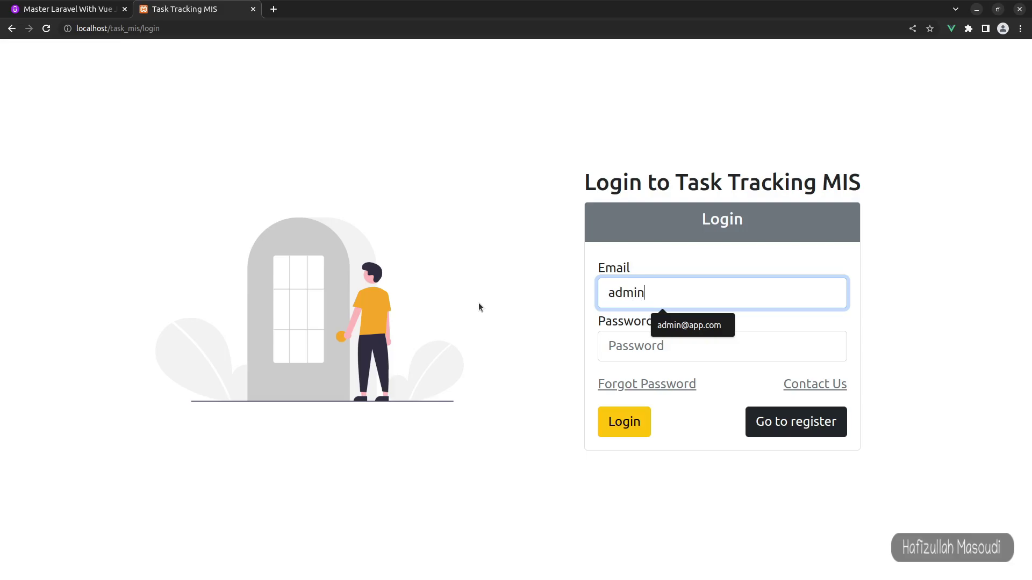
{"action": "key", "text": "Down"}
{"action": "key", "text": "Return"}
{"action": "key", "text": "Tab"}
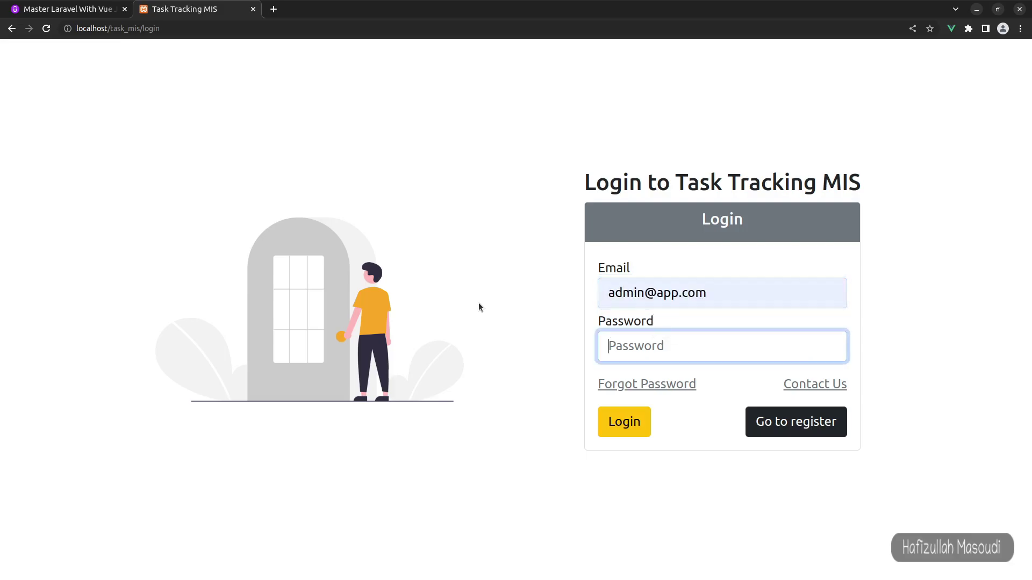
{"action": "type", "text": "password123"}
{"action": "key", "text": "Return"}
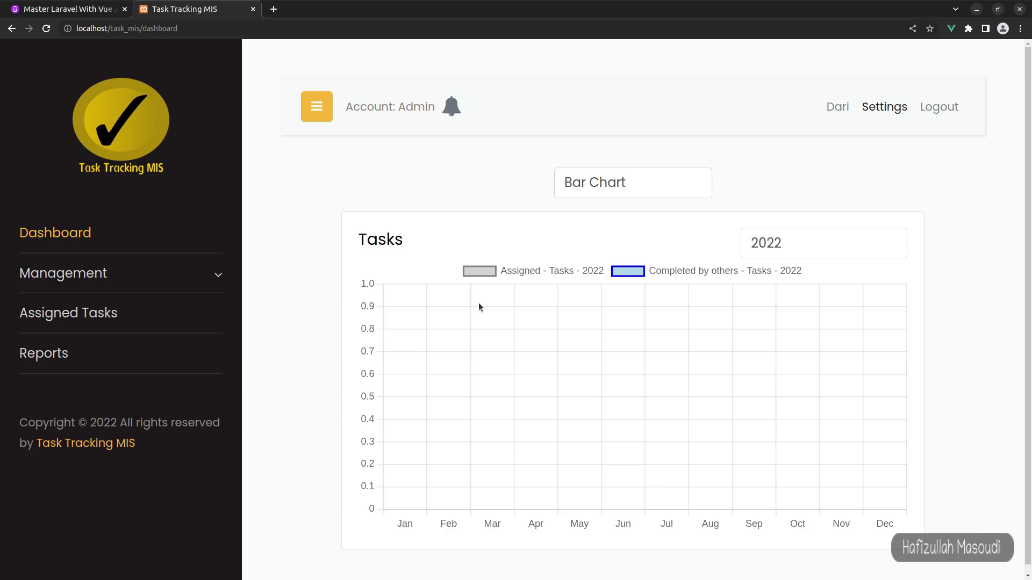
Step: Toggle the Tasks chart to Line Chart and back to Bar Chart, then show year 2023
{"action": "left_click", "coordinate": [652, 177]}
{"action": "left_click", "coordinate": [620, 227]}
{"action": "left_click", "coordinate": [628, 192]}
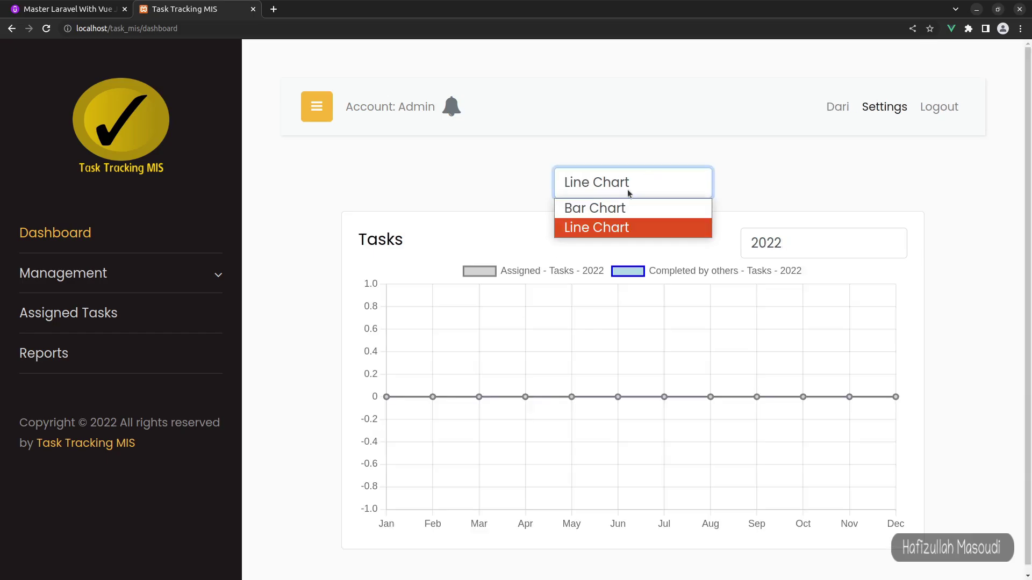
{"action": "left_click", "coordinate": [621, 208]}
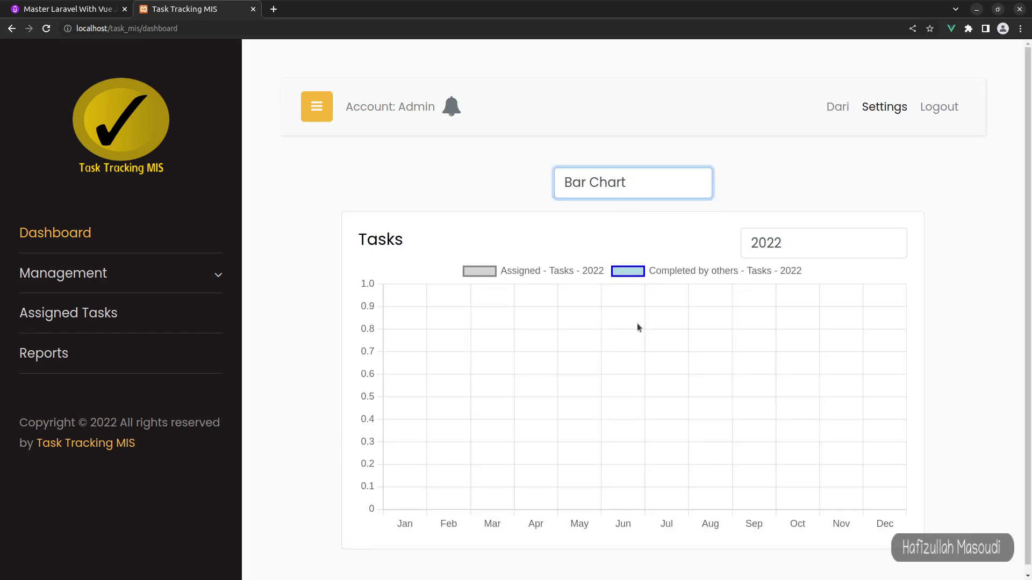
{"action": "left_click", "coordinate": [773, 251]}
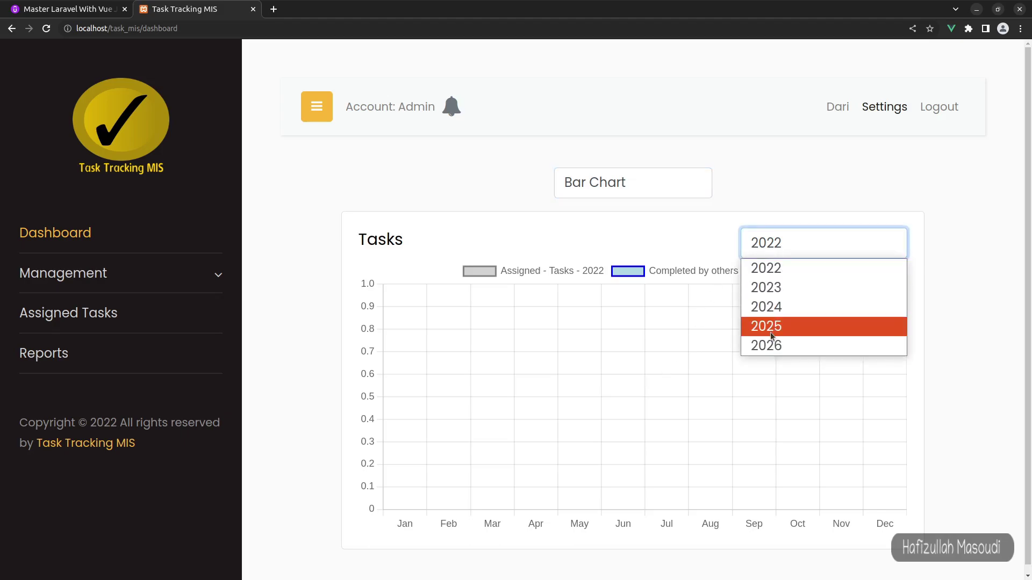
{"action": "left_click", "coordinate": [769, 289]}
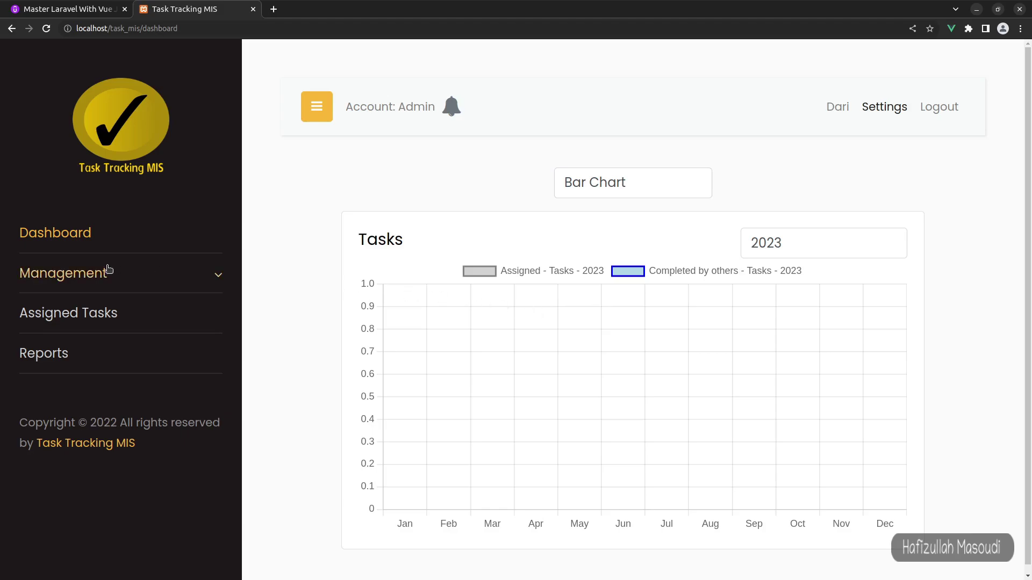
Step: Open Management > Departments and store a new department named 'new department'
{"action": "left_click", "coordinate": [80, 275]}
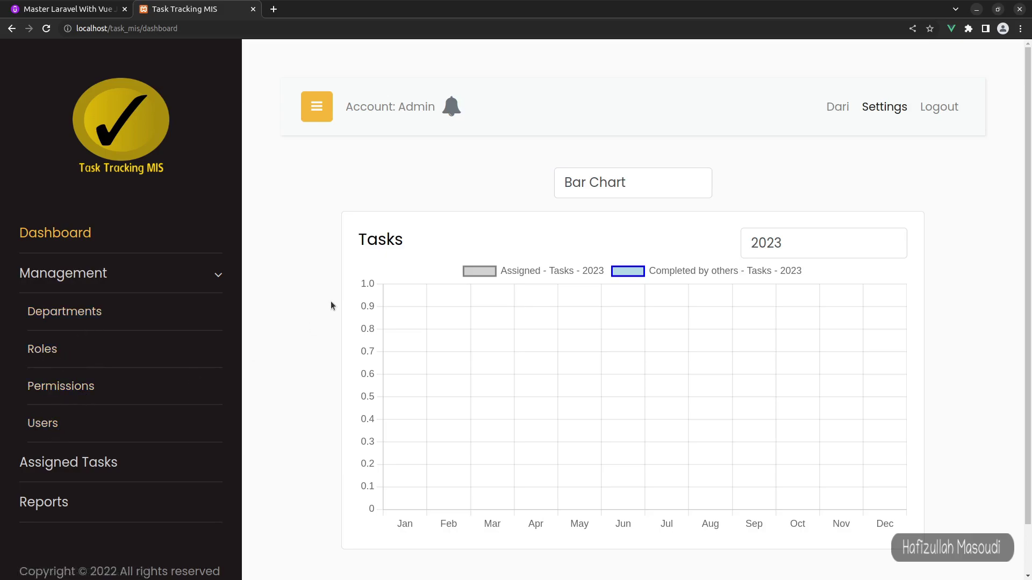
{"action": "left_click", "coordinate": [54, 313]}
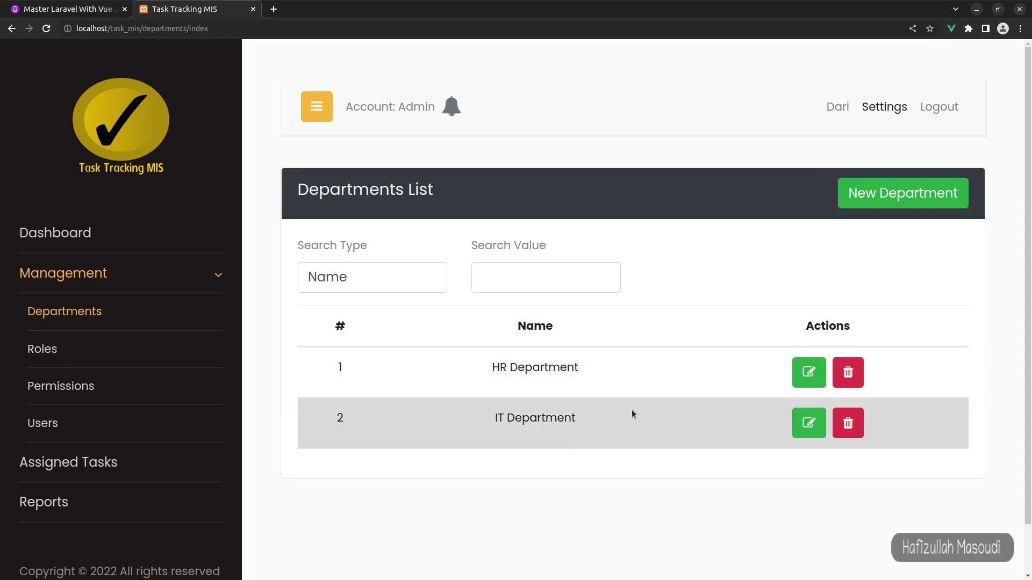
{"action": "left_click", "coordinate": [897, 193]}
{"action": "left_click", "coordinate": [480, 301]}
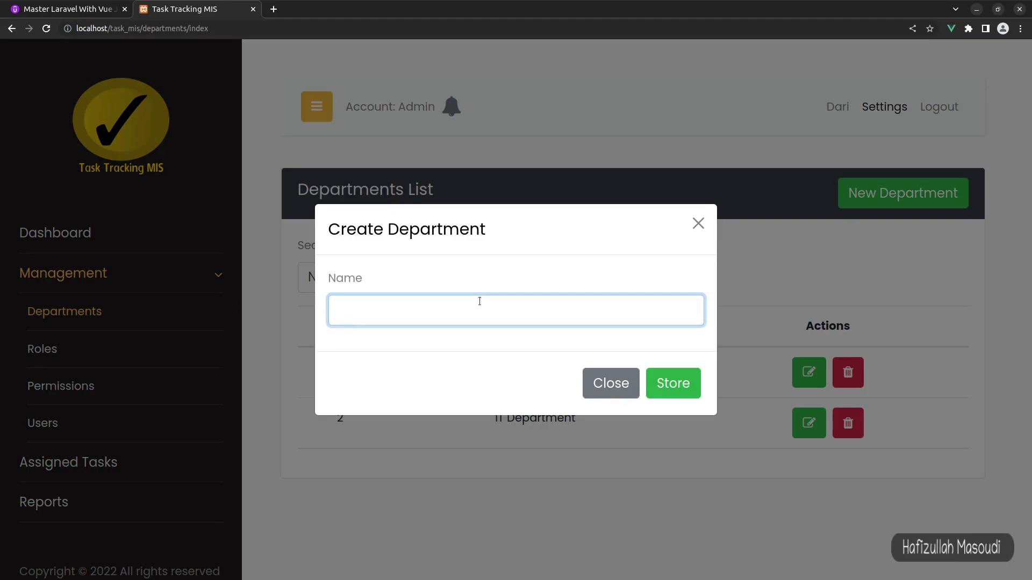
{"action": "type", "text": "new department"}
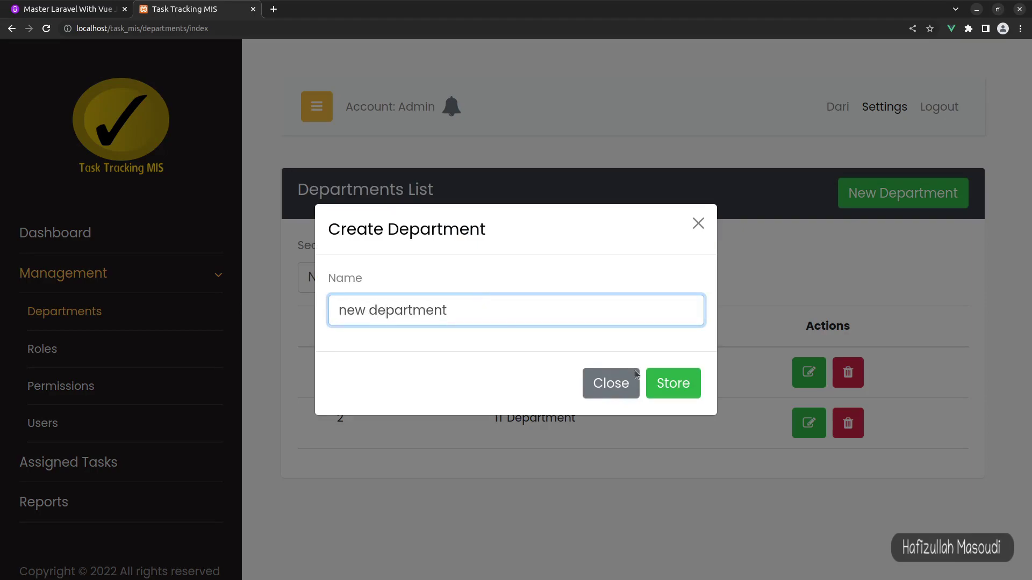
{"action": "left_click", "coordinate": [673, 383]}
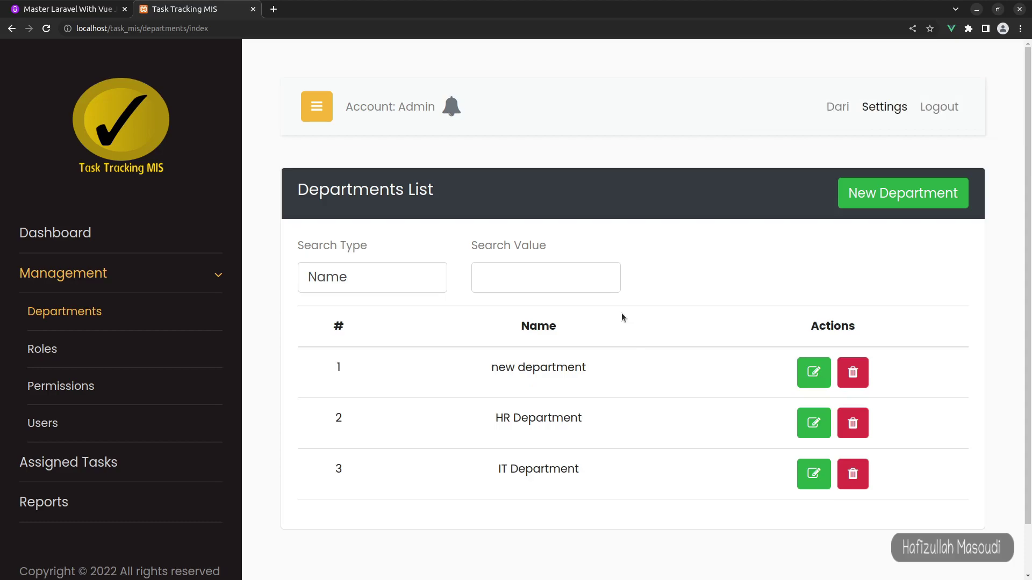
Step: Search for 'new d', re-save the new department unchanged, then delete it with confirmation
{"action": "left_click", "coordinate": [514, 280]}
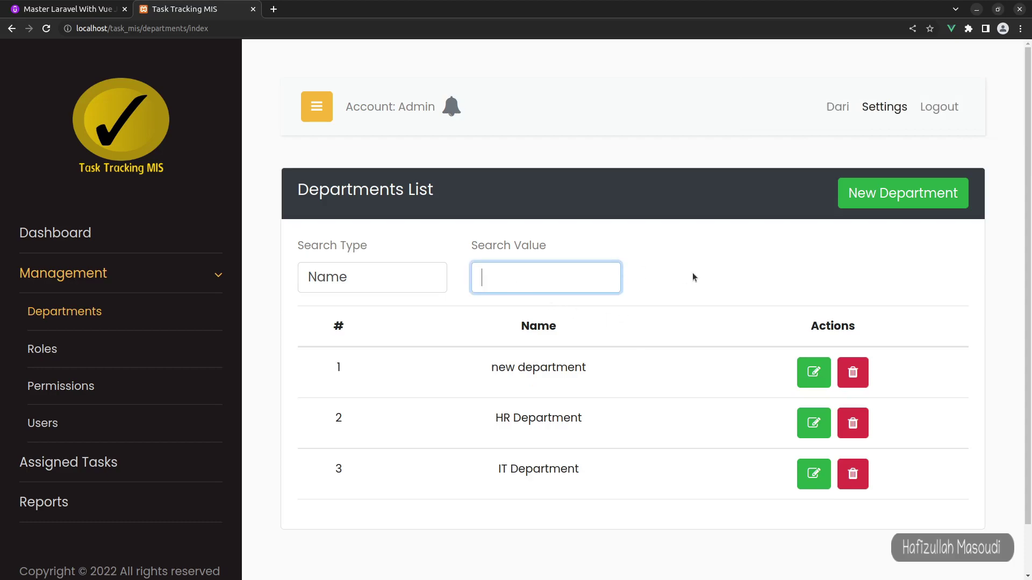
{"action": "type", "text": "new d"}
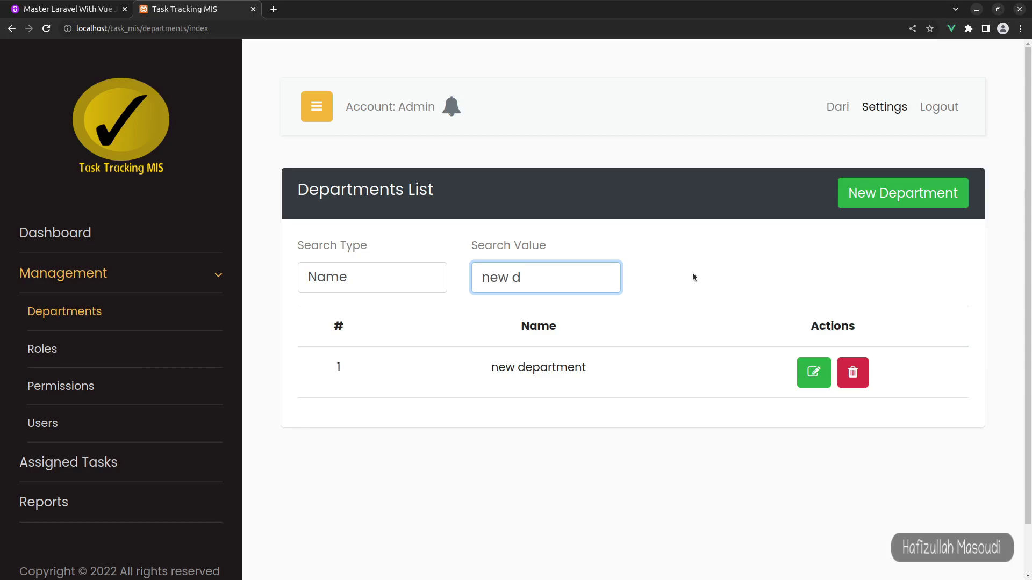
{"action": "key", "text": "BackSpace"}
{"action": "key", "text": "BackSpace"}
{"action": "key", "text": "BackSpace"}
{"action": "key", "text": "BackSpace"}
{"action": "key", "text": "BackSpace"}
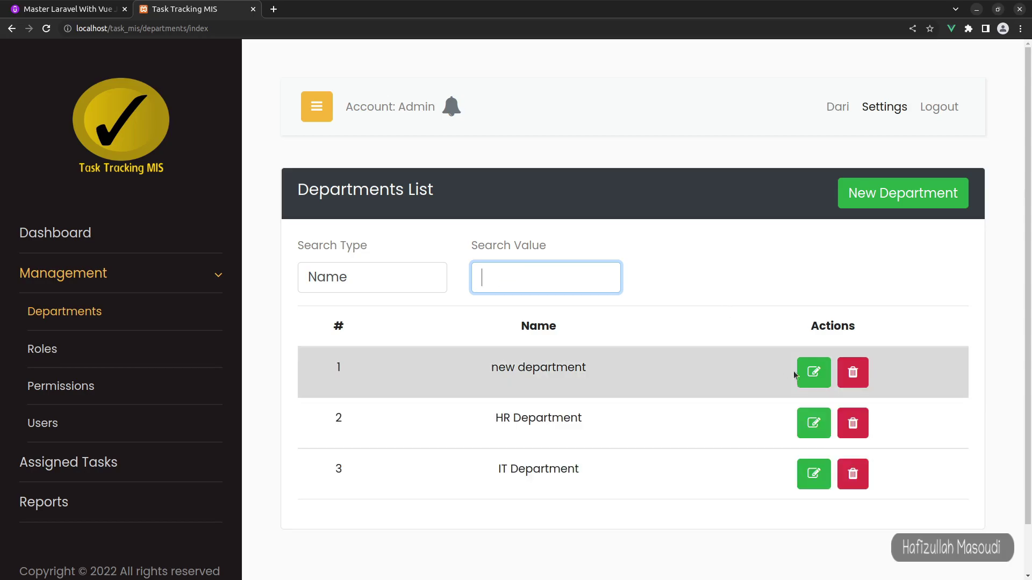
{"action": "left_click", "coordinate": [812, 373]}
{"action": "left_click", "coordinate": [641, 383]}
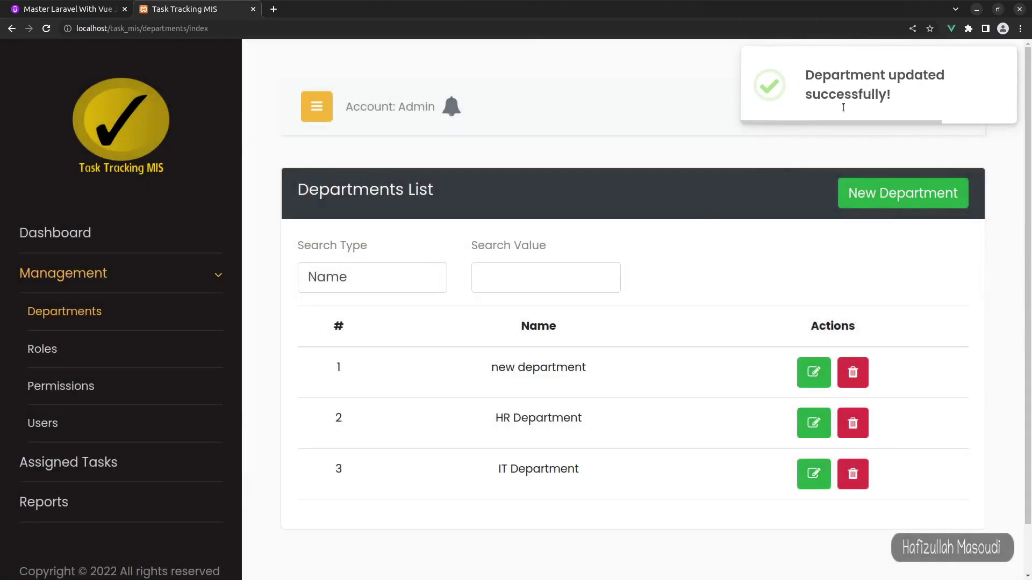
{"action": "left_click", "coordinate": [855, 376]}
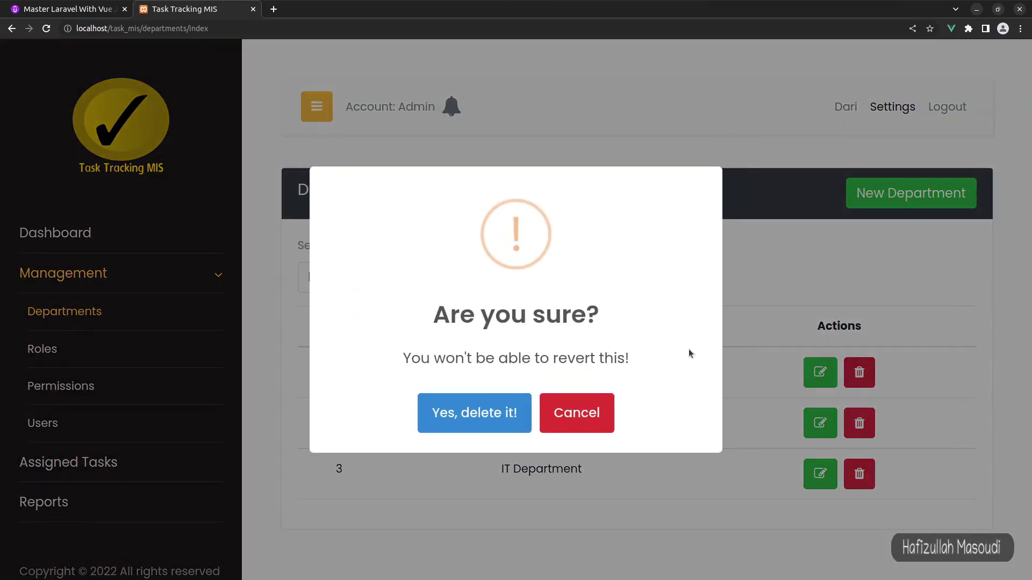
{"action": "left_click", "coordinate": [450, 411]}
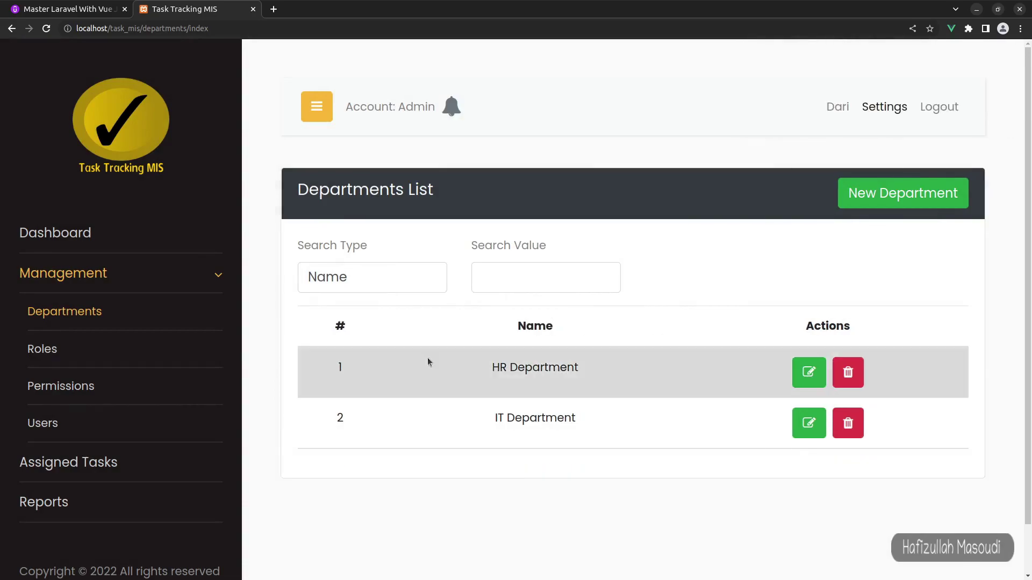
Step: Browse the Roles list, preview Create New Role, and view the employee role's edit form
{"action": "left_click", "coordinate": [36, 352]}
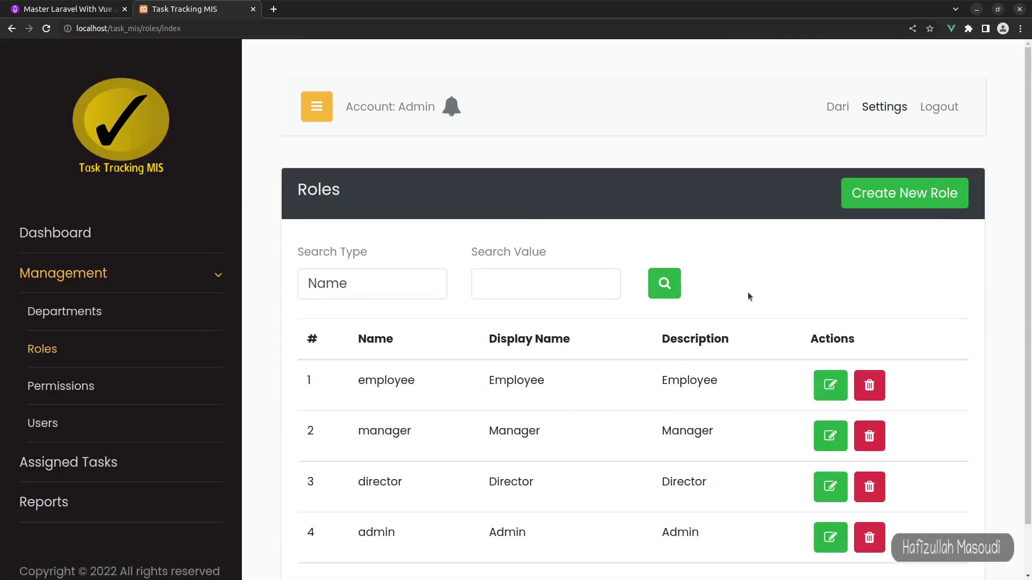
{"action": "scroll", "coordinate": [731, 278], "scroll_direction": "down", "scroll_amount": 2}
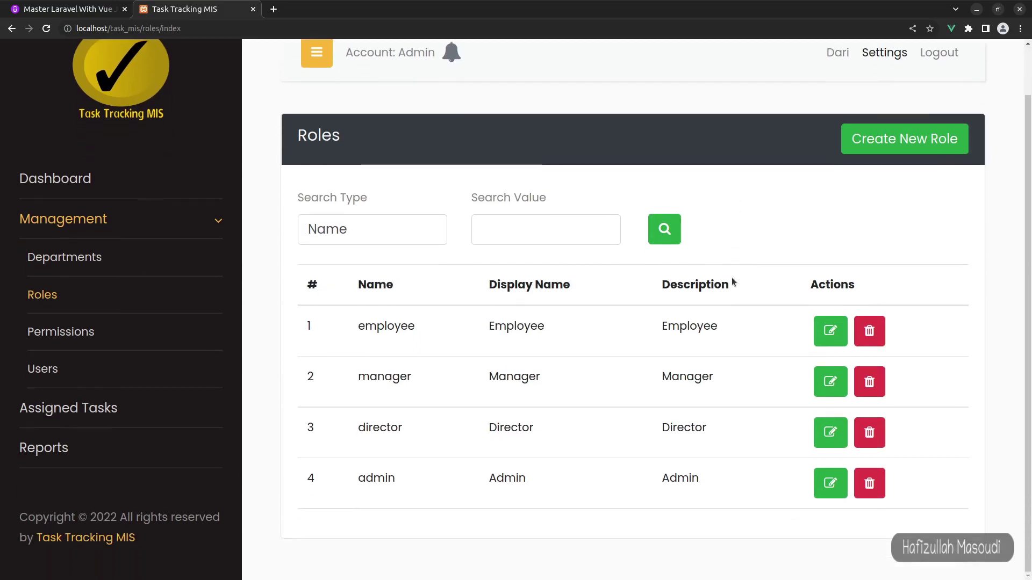
{"action": "scroll", "coordinate": [731, 277], "scroll_direction": "up", "scroll_amount": 2}
{"action": "scroll", "coordinate": [767, 279], "scroll_direction": "down", "scroll_amount": 2}
{"action": "left_click", "coordinate": [895, 140]}
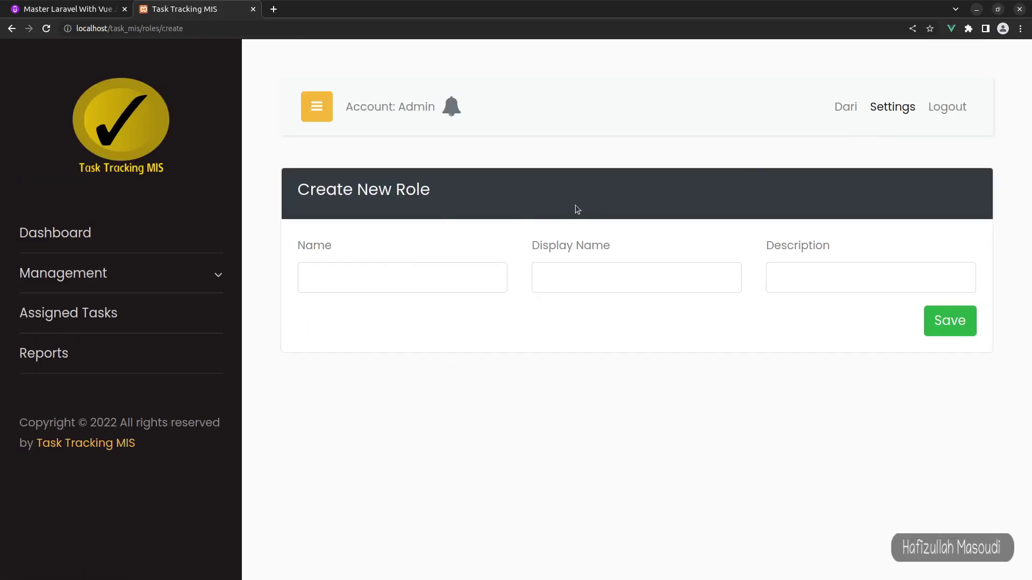
{"action": "left_click", "coordinate": [11, 28]}
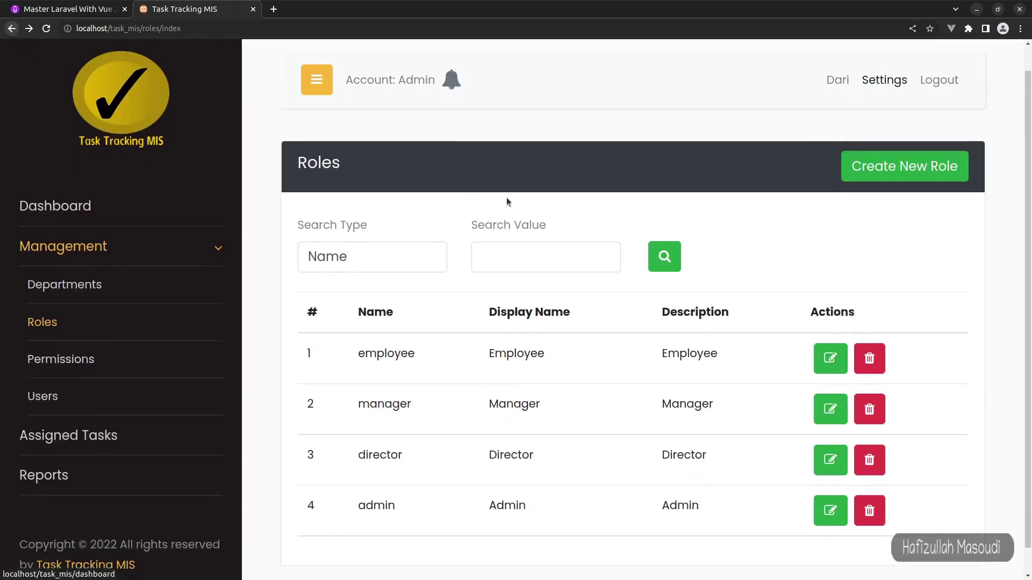
{"action": "left_click", "coordinate": [832, 331]}
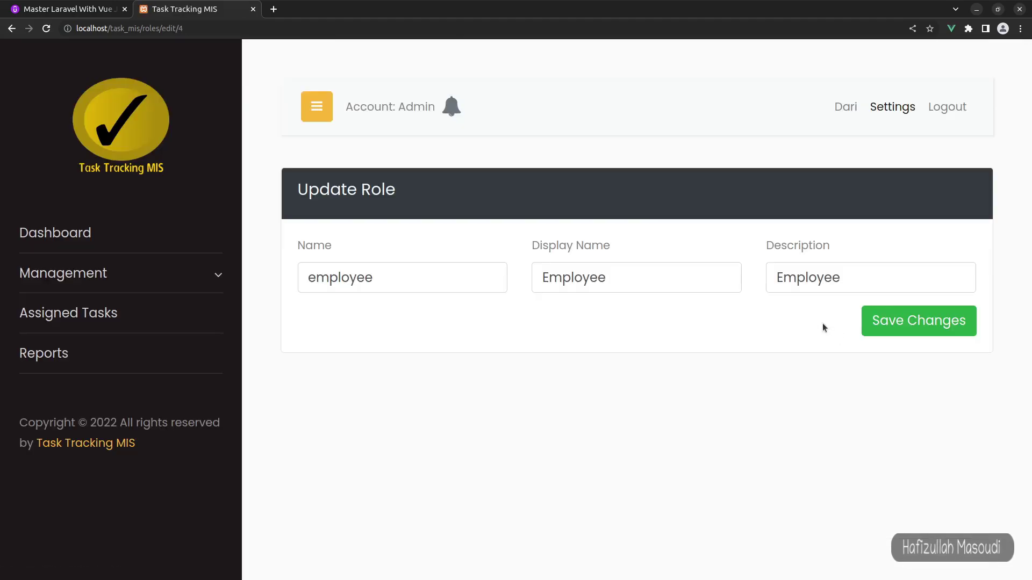
{"action": "left_click", "coordinate": [11, 28]}
Step: Decline deleting the employee role, keeping all four roles, and go to Permissions
{"action": "left_click", "coordinate": [871, 333]}
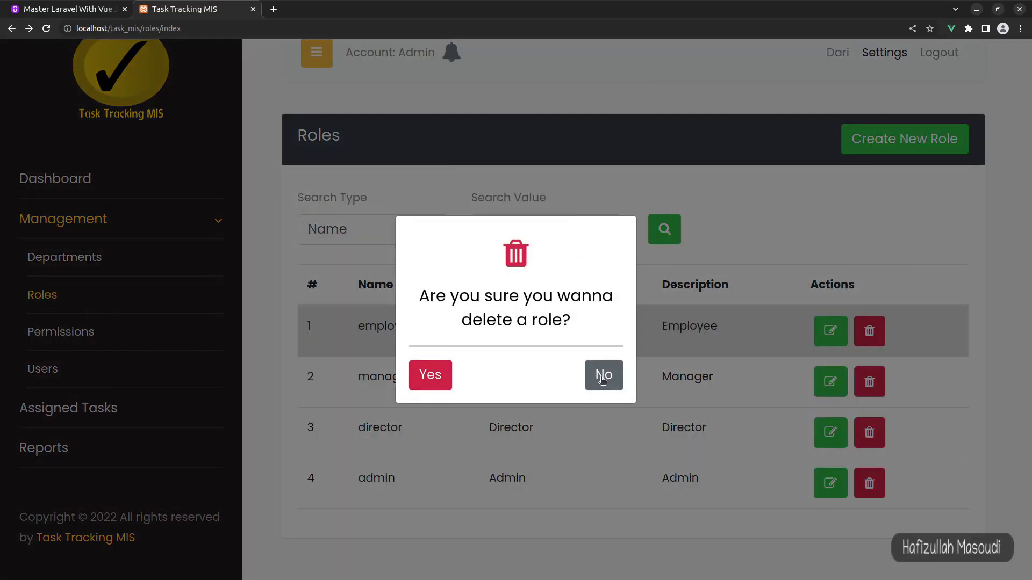
{"action": "left_click", "coordinate": [602, 378]}
{"action": "left_click", "coordinate": [160, 349]}
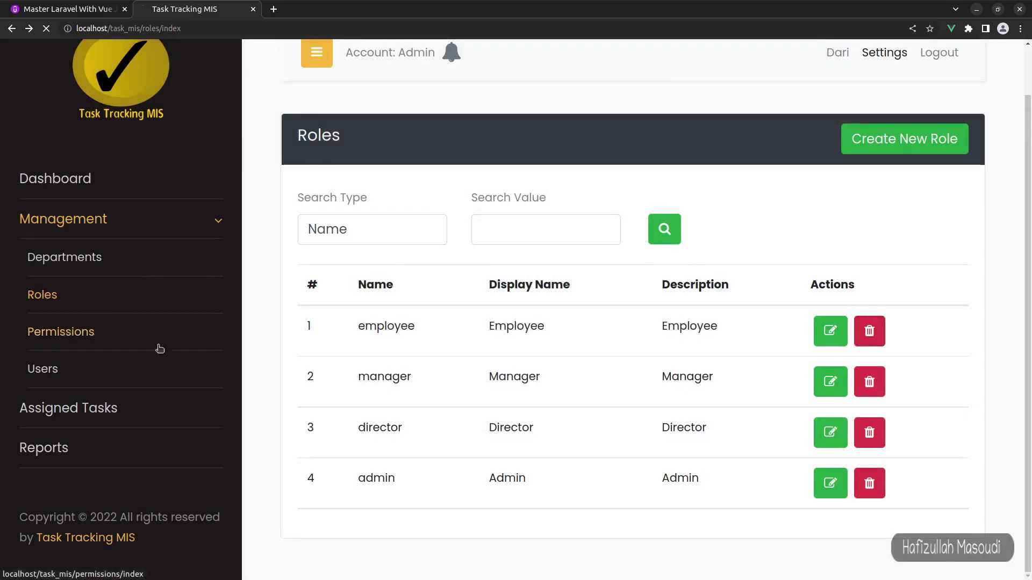
Step: Preview CRUD permissions for resource 'test' without saving, then open the Users List
{"action": "left_click", "coordinate": [875, 198]}
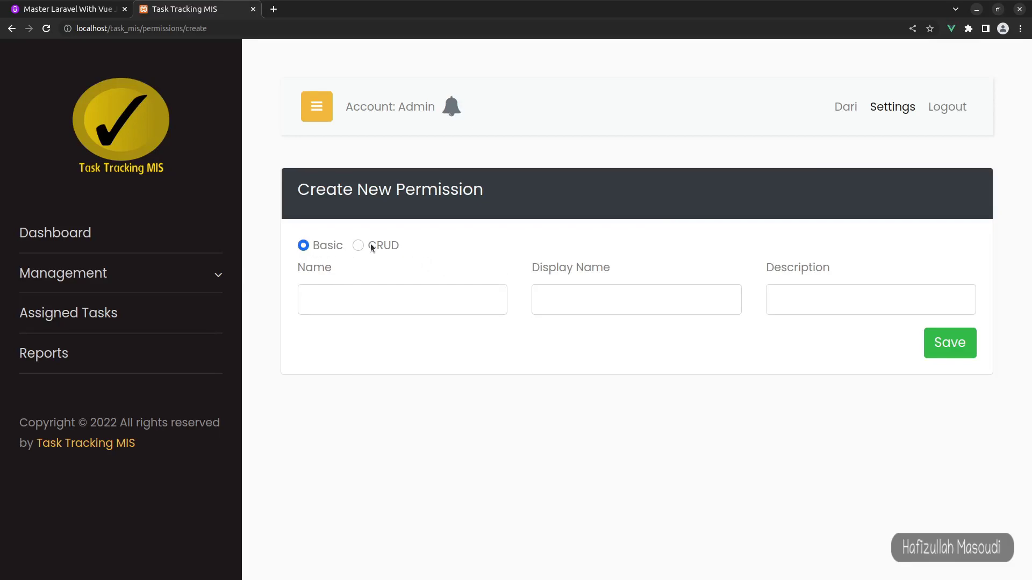
{"action": "left_click", "coordinate": [371, 247]}
{"action": "left_click", "coordinate": [452, 302]}
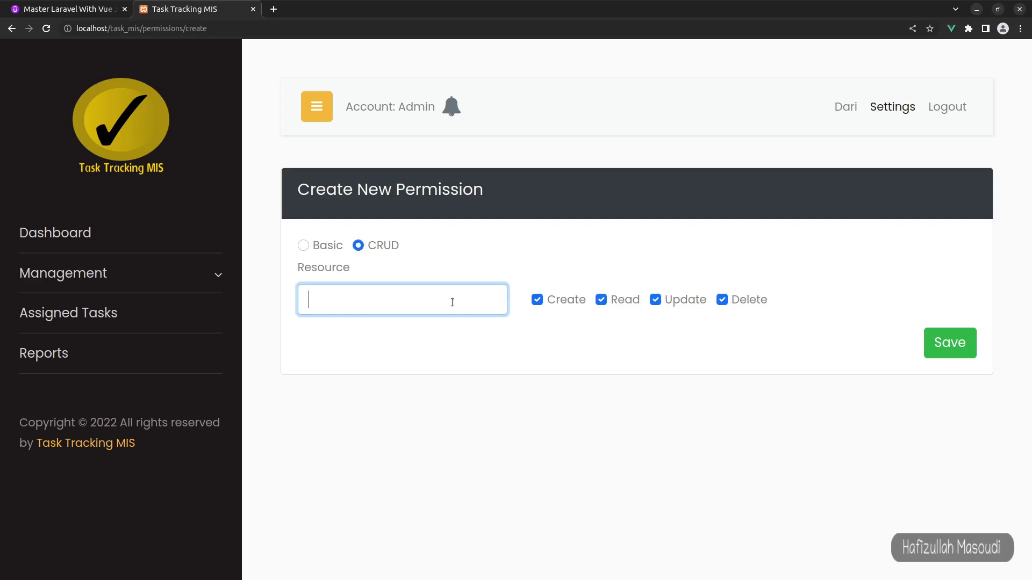
{"action": "type", "text": "test"}
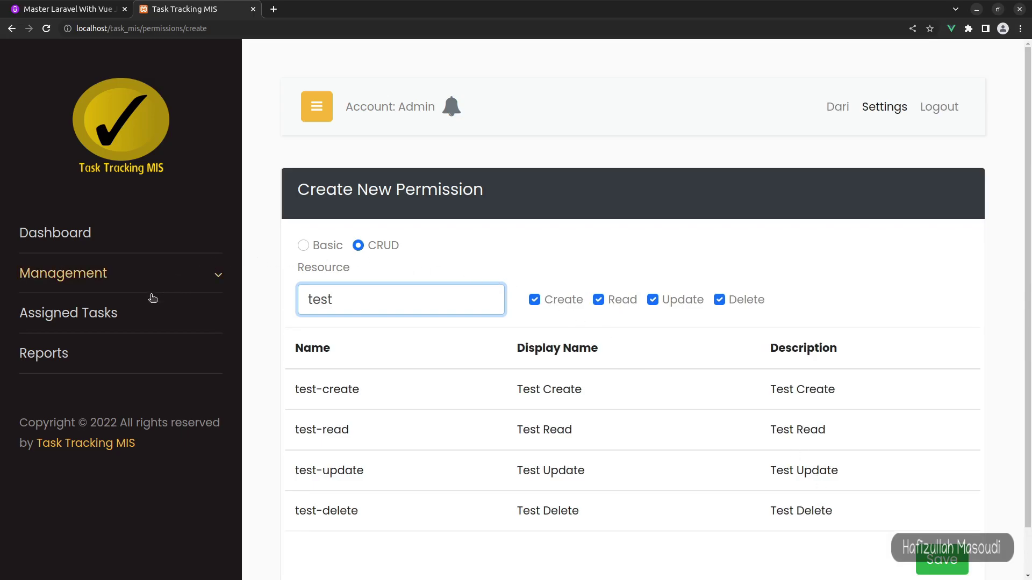
{"action": "left_click", "coordinate": [105, 276]}
{"action": "left_click", "coordinate": [57, 424]}
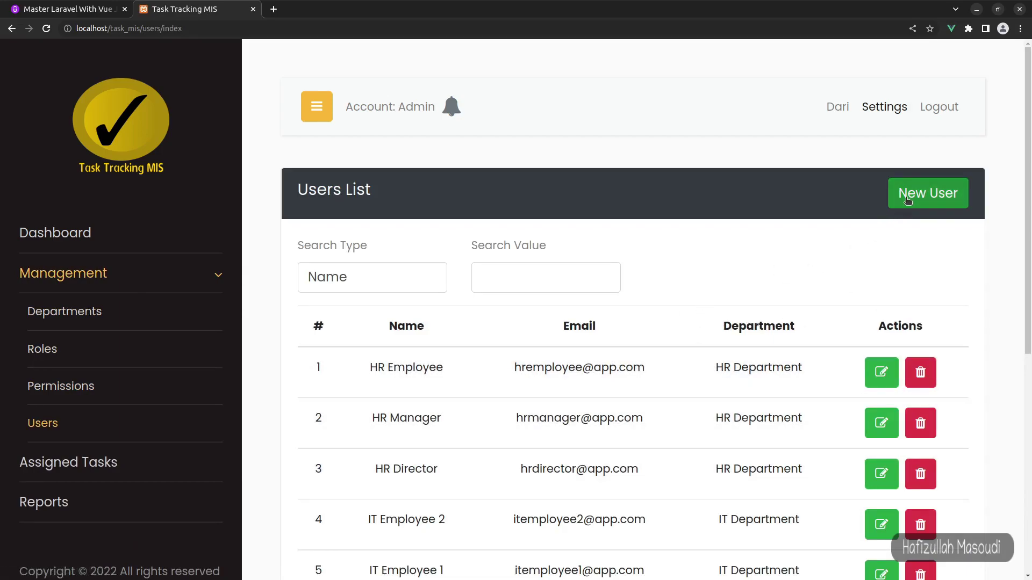
{"action": "left_click", "coordinate": [909, 194]}
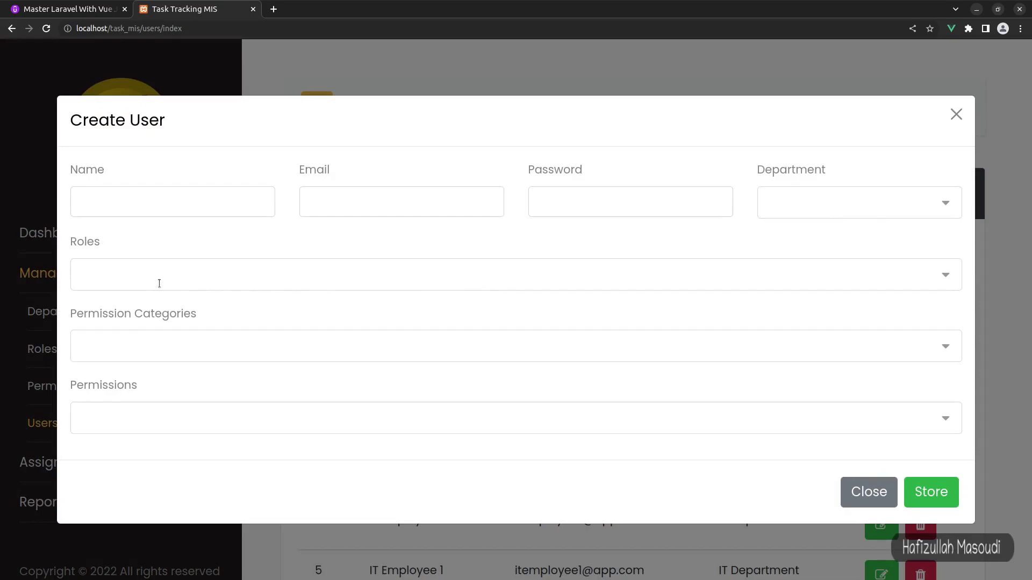
{"action": "left_click", "coordinate": [159, 283]}
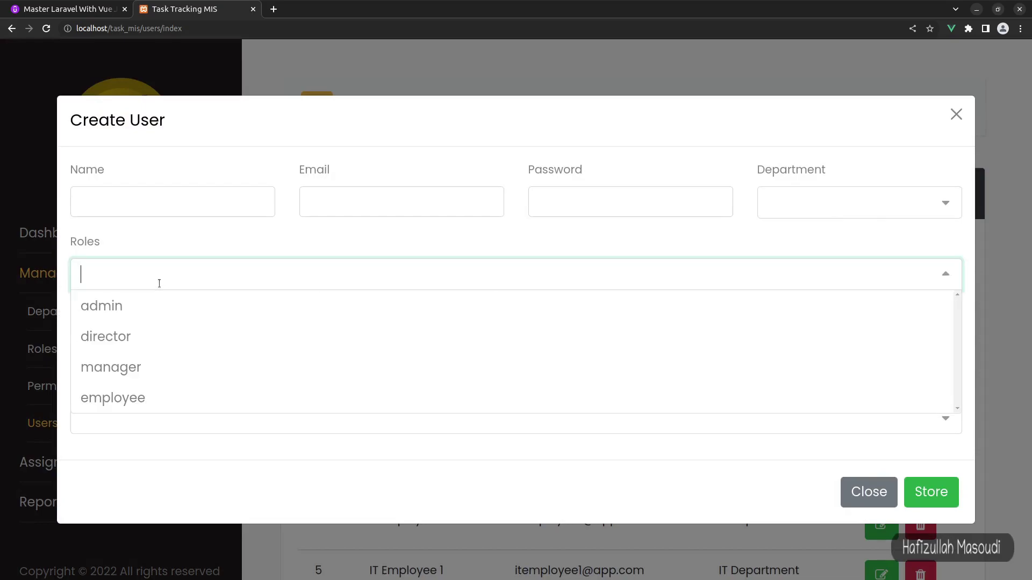
{"action": "left_click", "coordinate": [275, 235]}
{"action": "left_click", "coordinate": [214, 276]}
{"action": "left_click", "coordinate": [108, 306]}
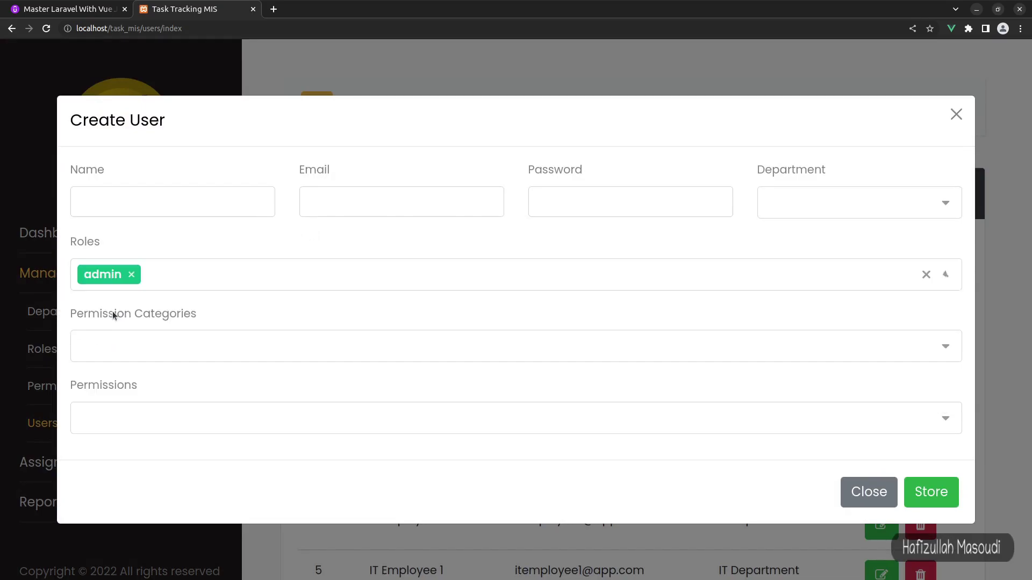
{"action": "left_click", "coordinate": [223, 275]}
{"action": "left_click", "coordinate": [203, 316]}
{"action": "left_click", "coordinate": [258, 278]}
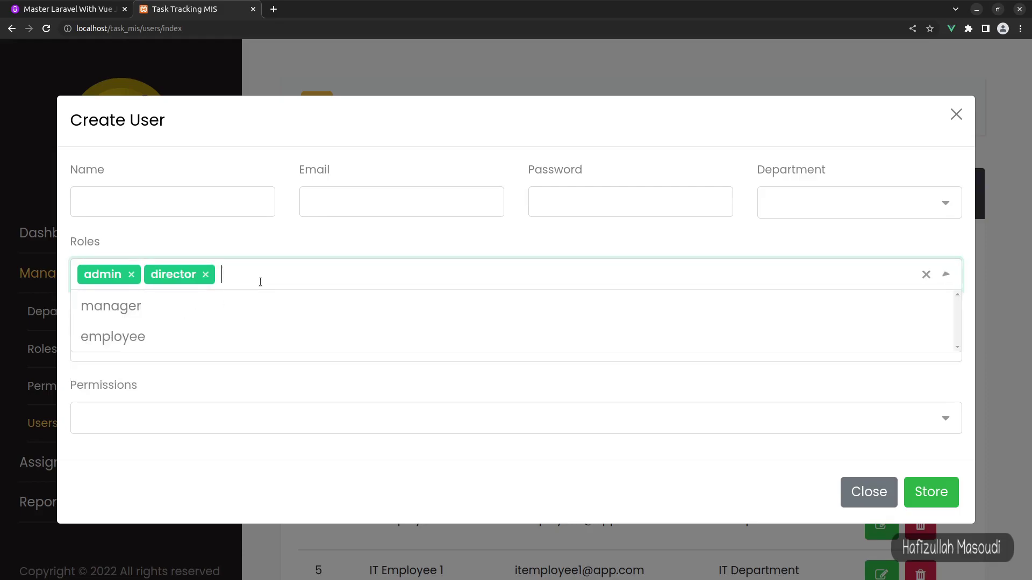
{"action": "left_click", "coordinate": [275, 251]}
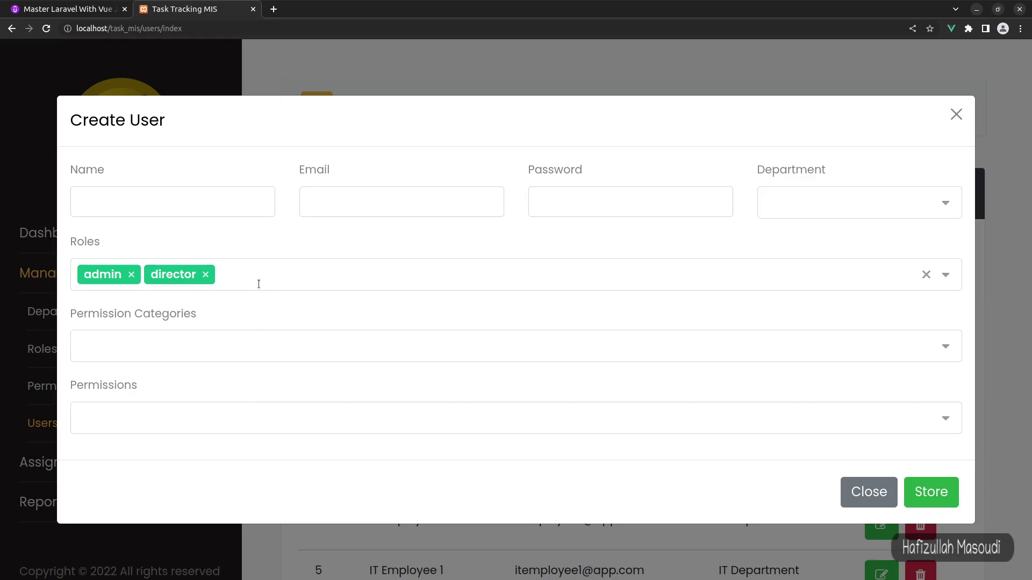
{"action": "left_click", "coordinate": [192, 352]}
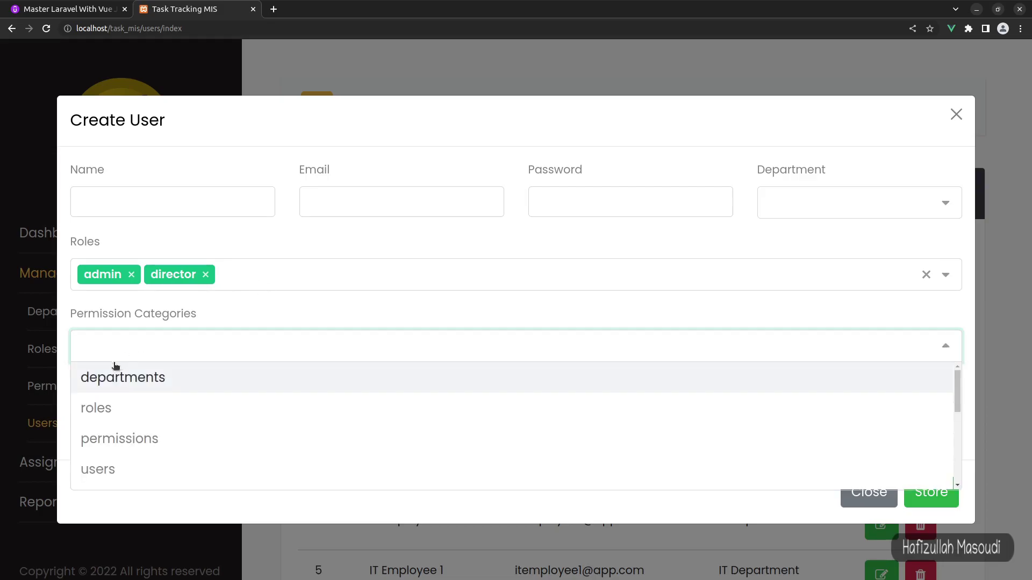
{"action": "left_click", "coordinate": [178, 317]}
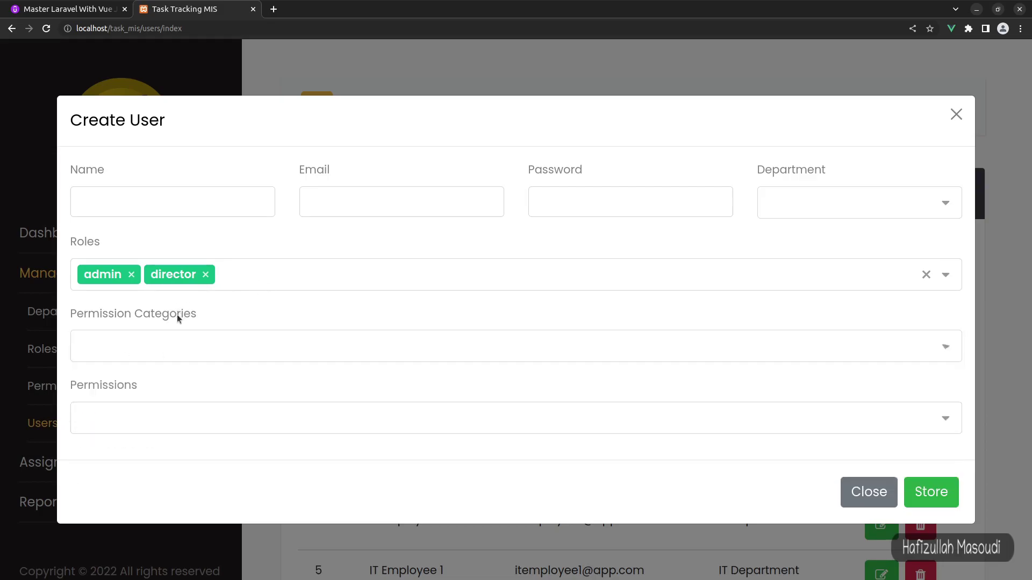
{"action": "left_click", "coordinate": [138, 412]}
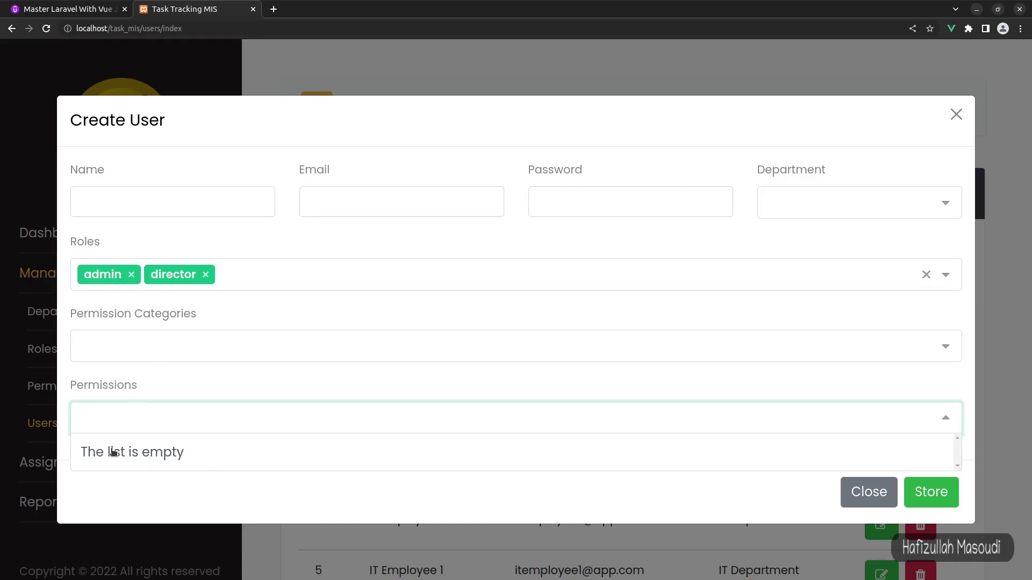
{"action": "left_click", "coordinate": [168, 344]}
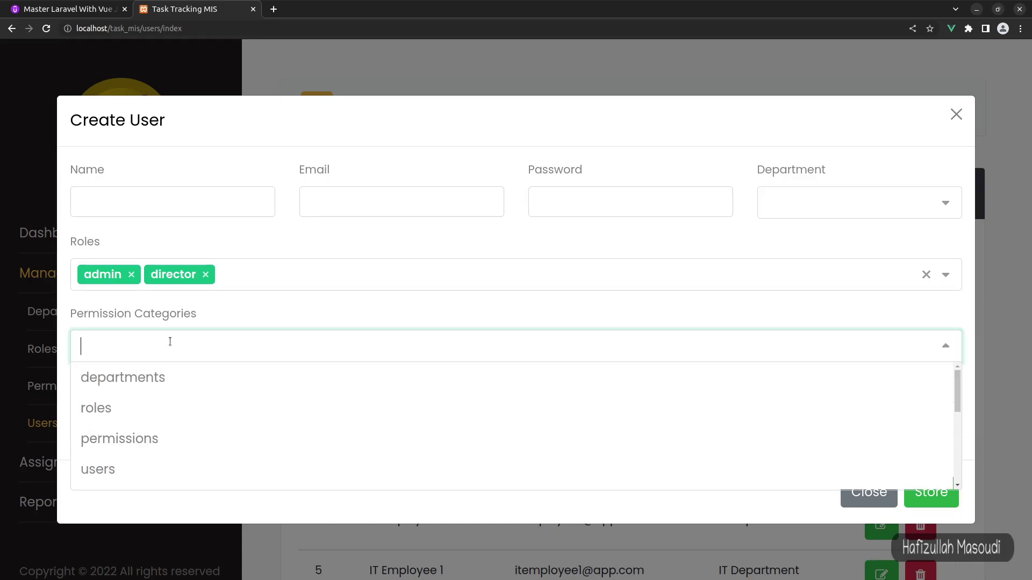
{"action": "left_click", "coordinate": [146, 385]}
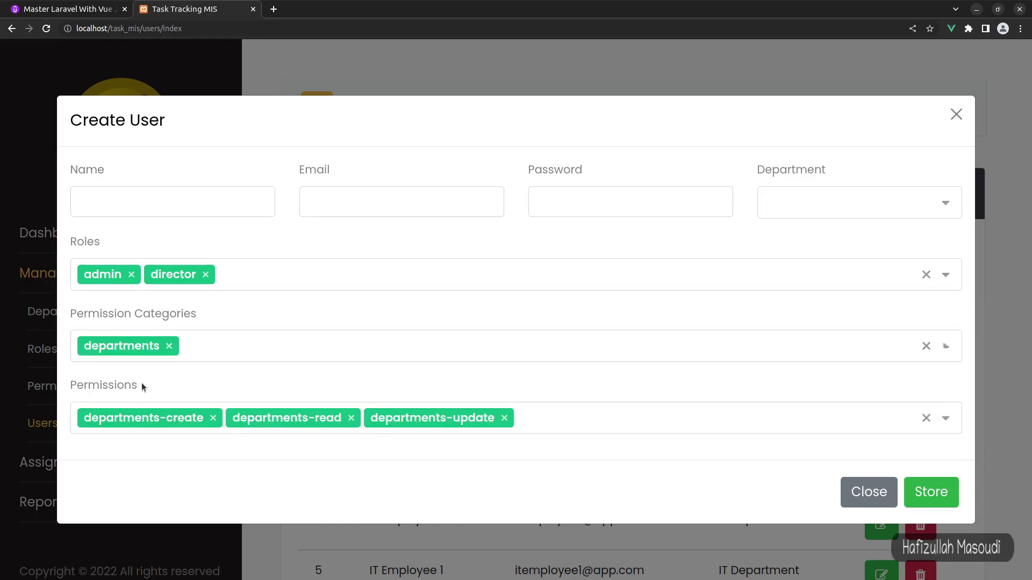
{"action": "left_click", "coordinate": [584, 428]}
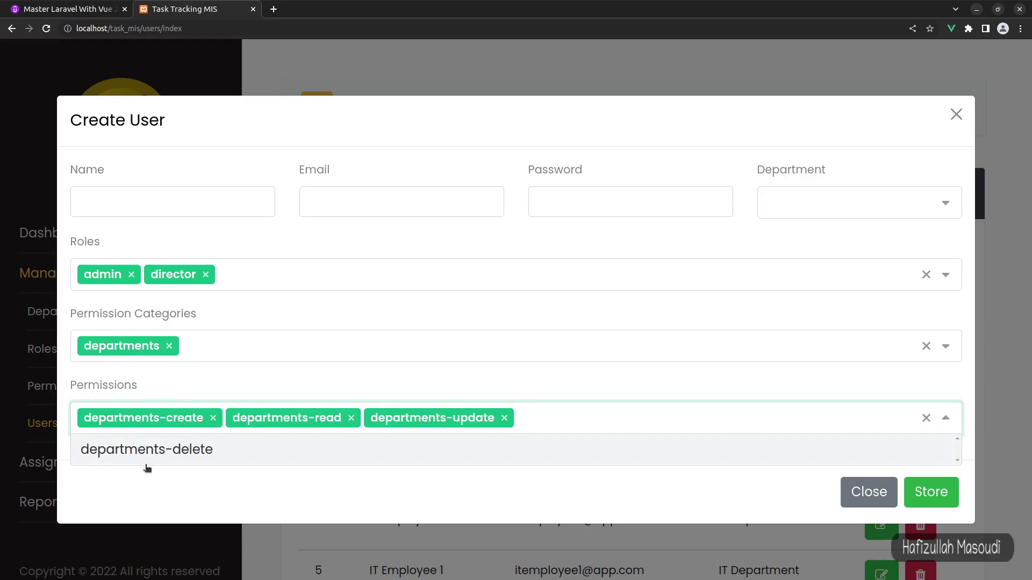
{"action": "left_click", "coordinate": [187, 488]}
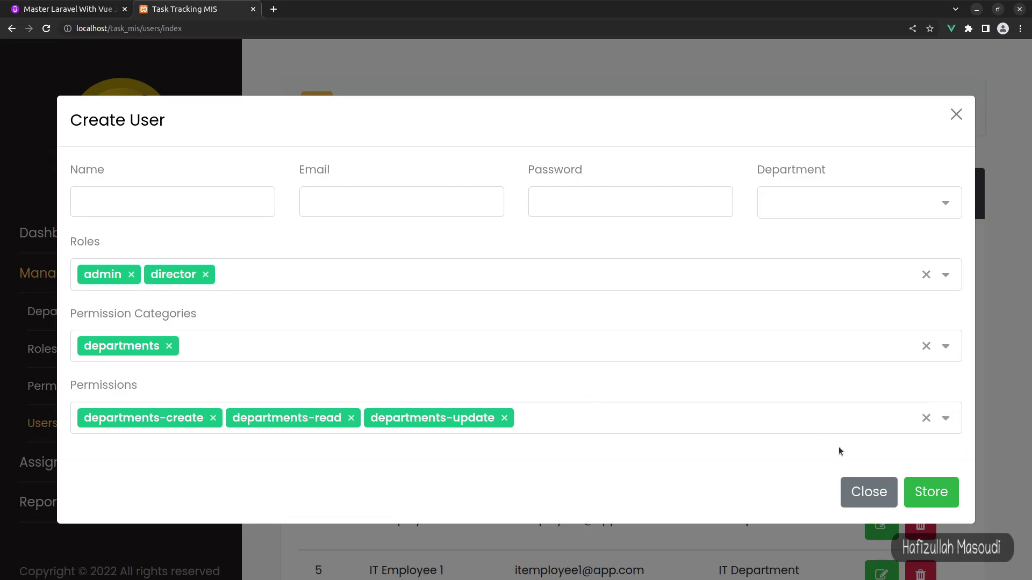
{"action": "left_click", "coordinate": [864, 490]}
{"action": "scroll", "coordinate": [763, 408], "scroll_direction": "down", "scroll_amount": 3}
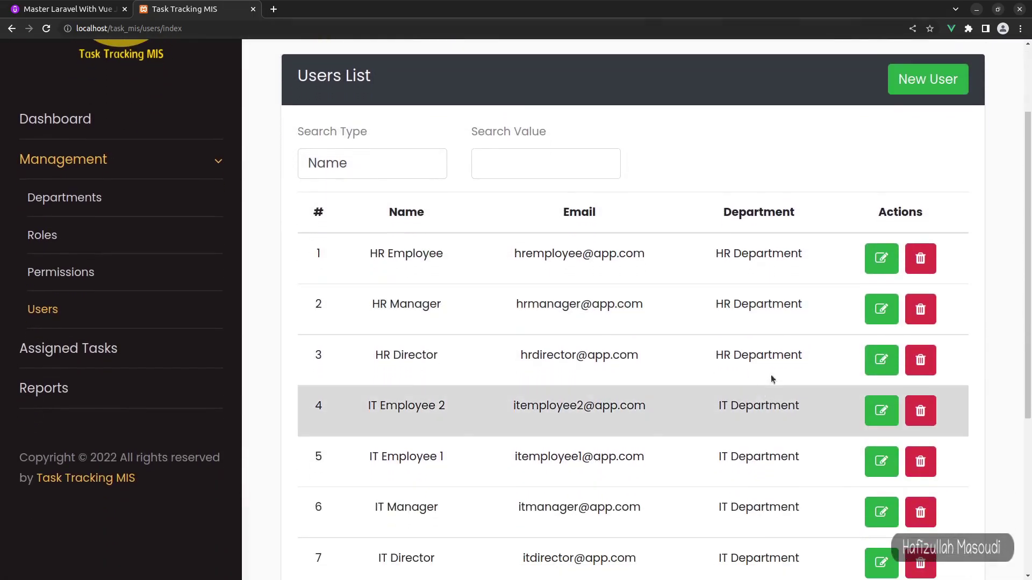
{"action": "scroll", "coordinate": [770, 379], "scroll_direction": "down", "scroll_amount": 2}
{"action": "left_click", "coordinate": [880, 224]}
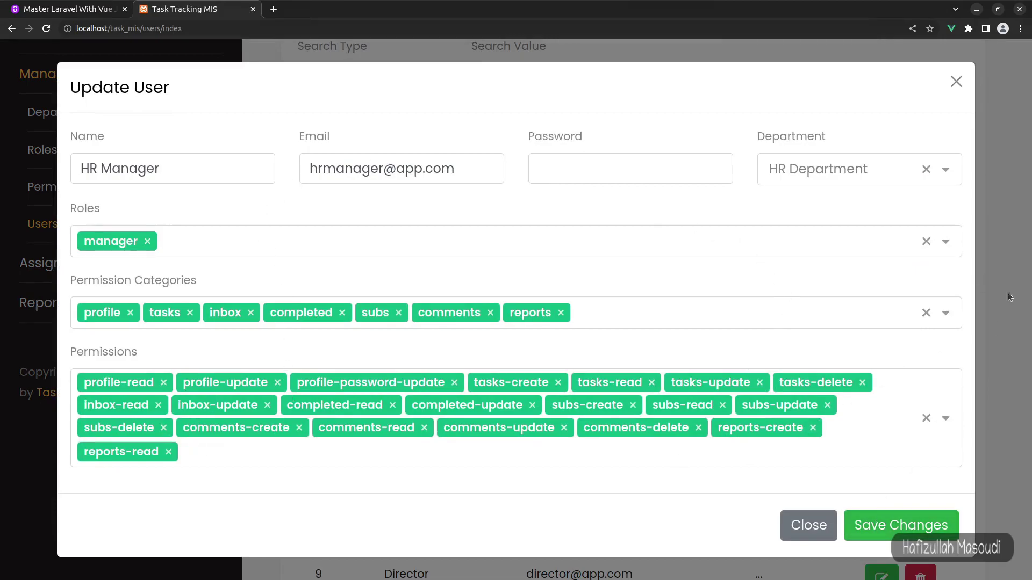
{"action": "left_click", "coordinate": [1013, 259]}
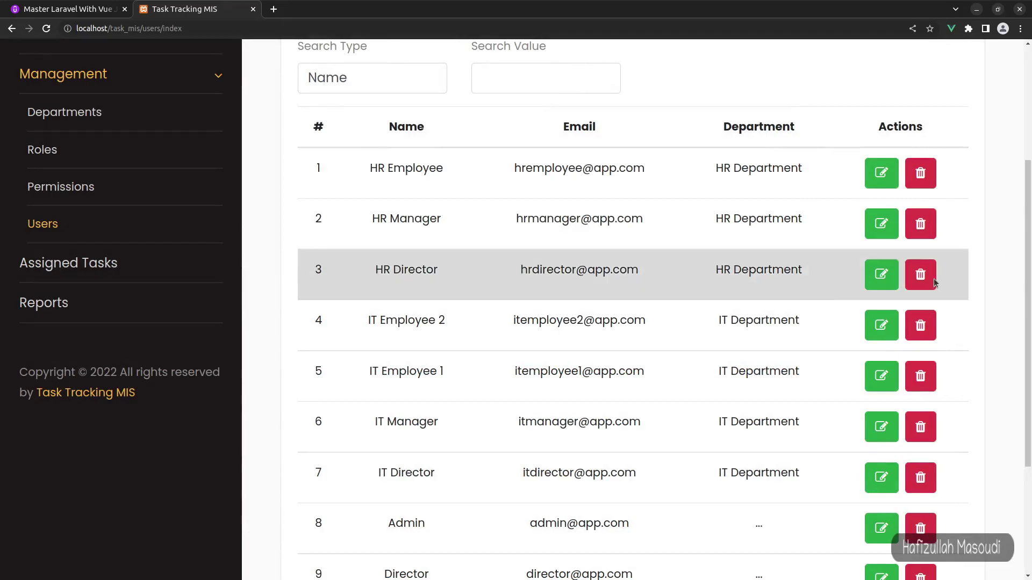
{"action": "scroll", "coordinate": [477, 331], "scroll_direction": "up", "scroll_amount": 3}
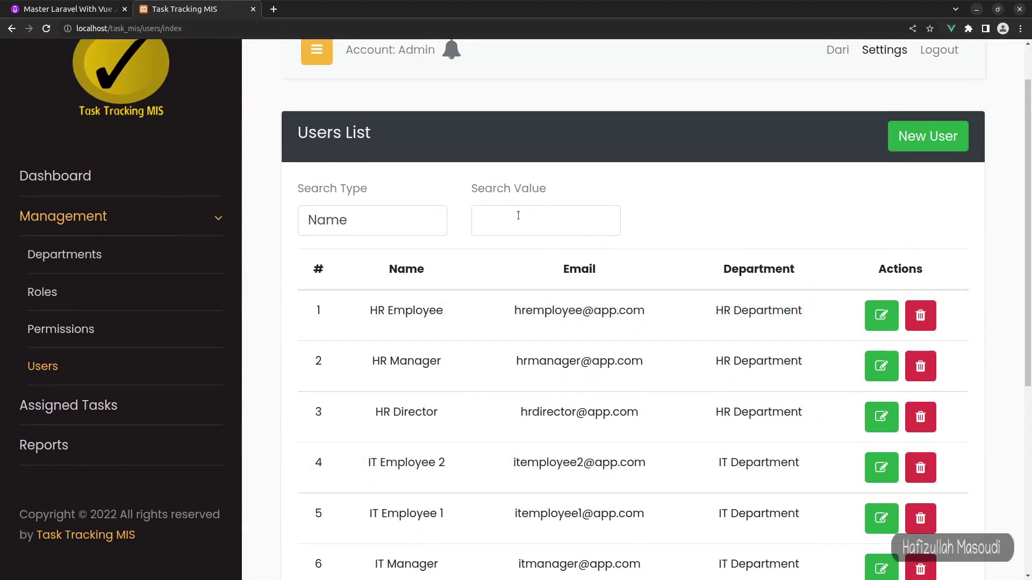
{"action": "scroll", "coordinate": [519, 217], "scroll_direction": "down", "scroll_amount": 6}
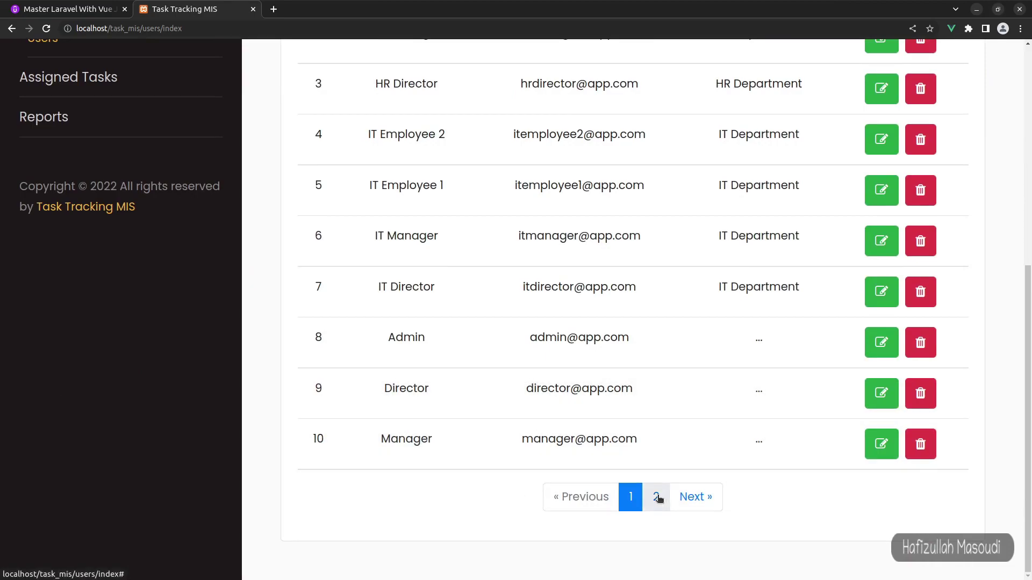
{"action": "scroll", "coordinate": [491, 363], "scroll_direction": "up", "scroll_amount": 5}
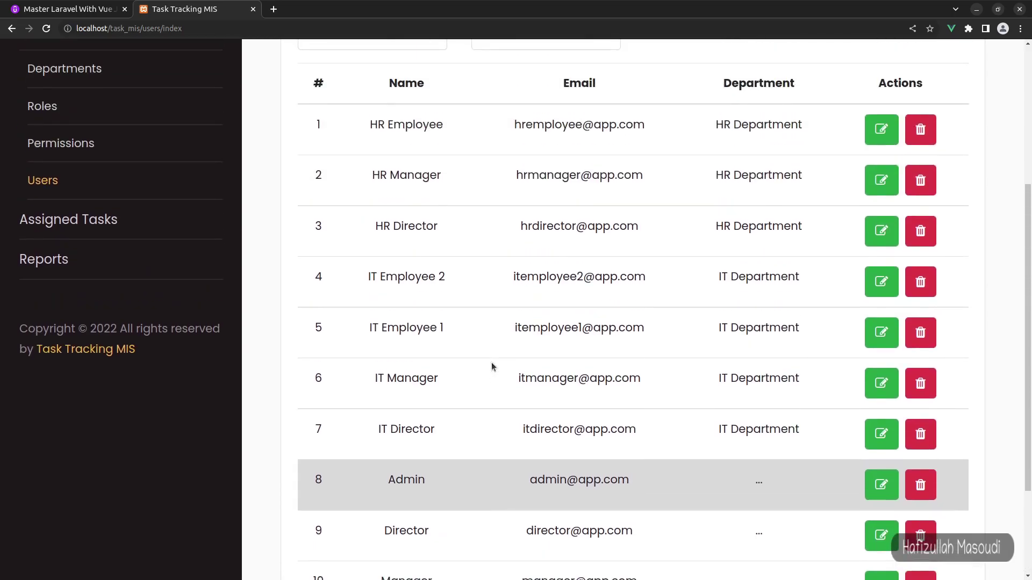
{"action": "scroll", "coordinate": [491, 268], "scroll_direction": "down", "scroll_amount": 5}
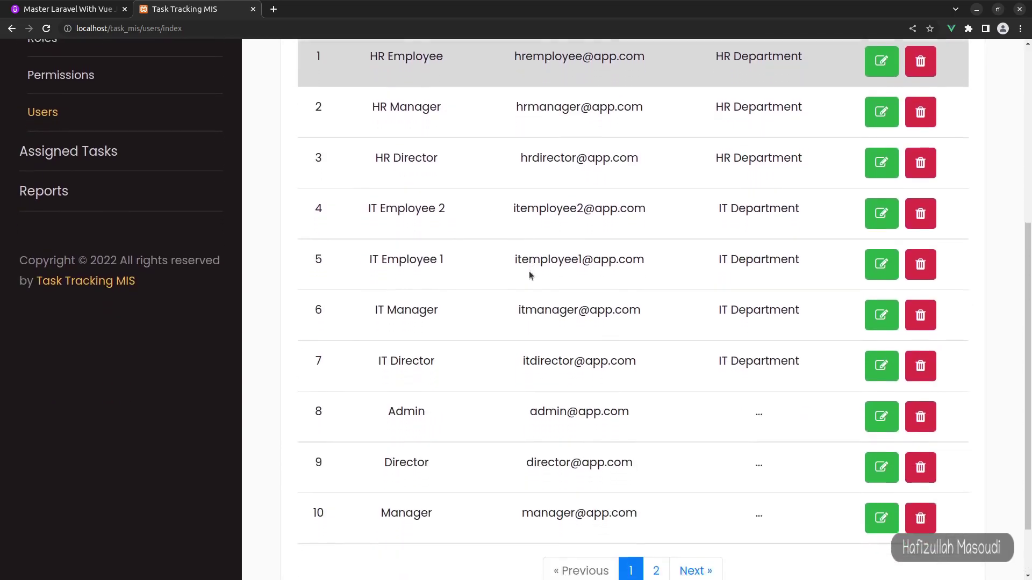
{"action": "left_click", "coordinate": [656, 499]}
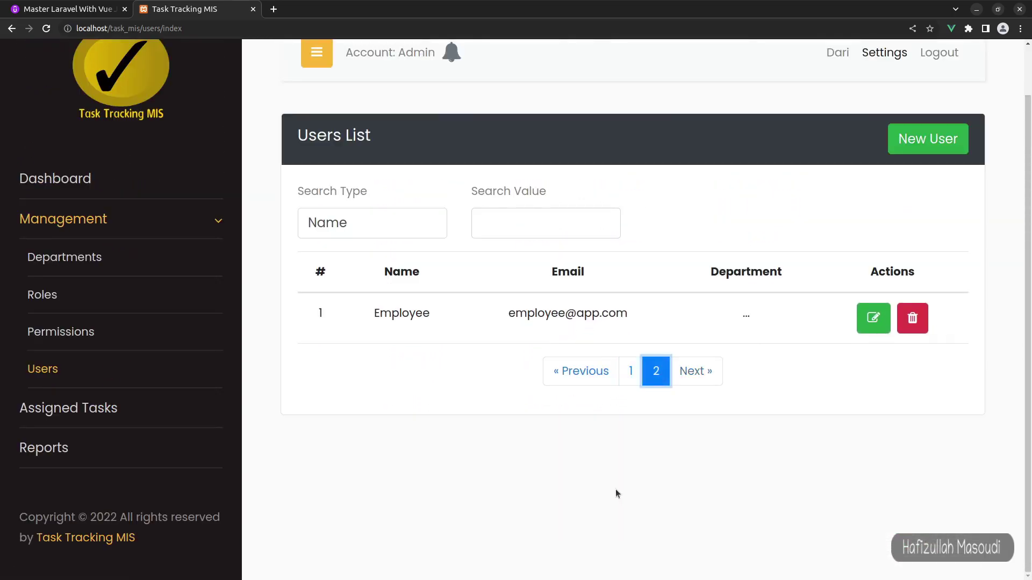
{"action": "left_click", "coordinate": [630, 371]}
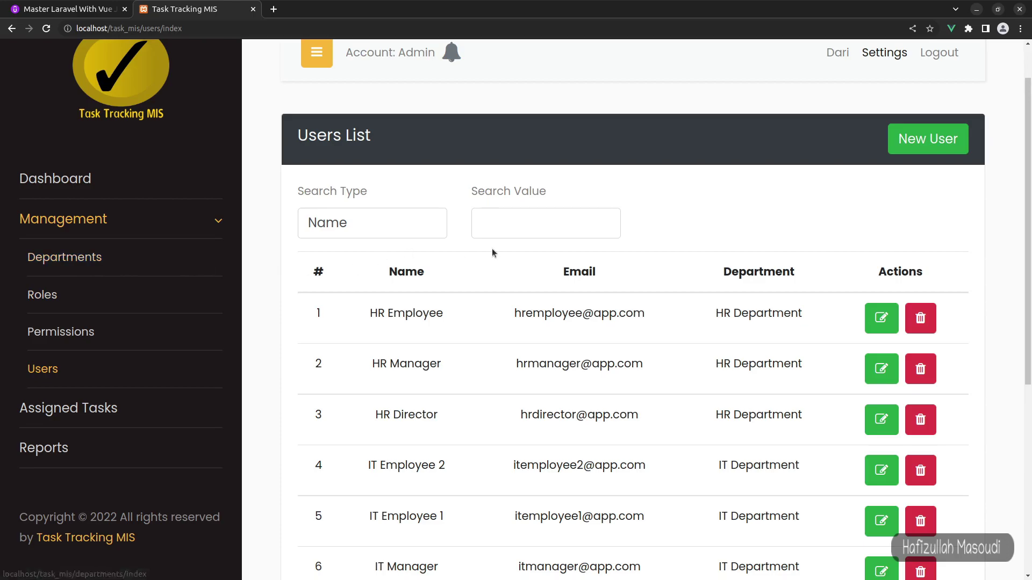
{"action": "scroll", "coordinate": [500, 315], "scroll_direction": "down", "scroll_amount": 6}
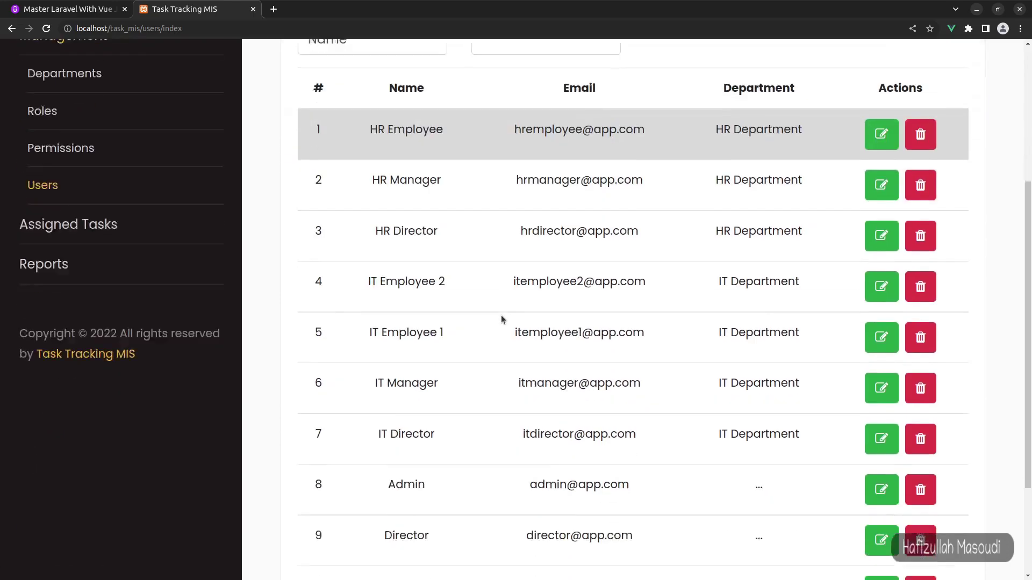
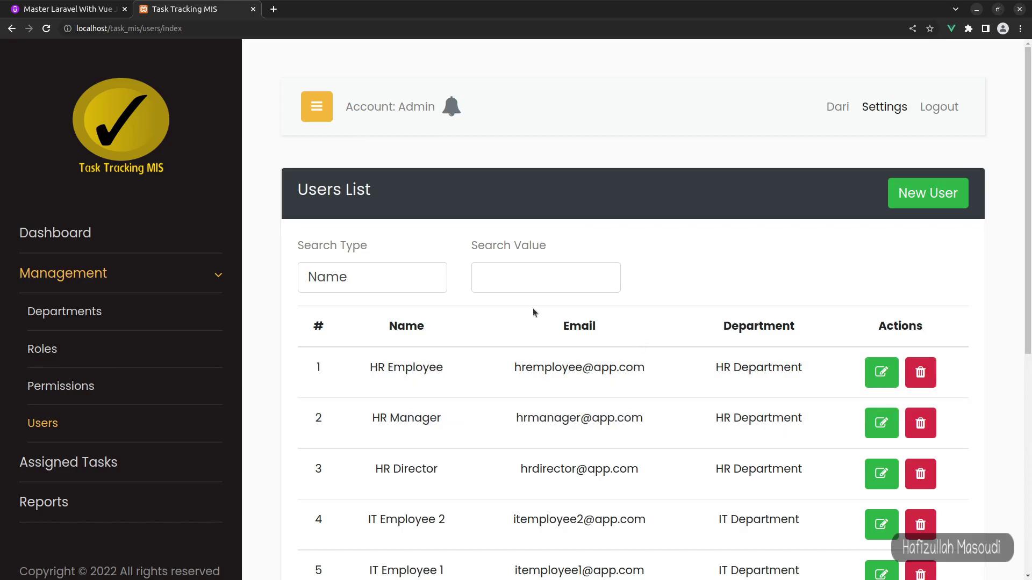
Step: Log out of the admin account and snap the browser to the right half of the screen
{"action": "left_click", "coordinate": [937, 111]}
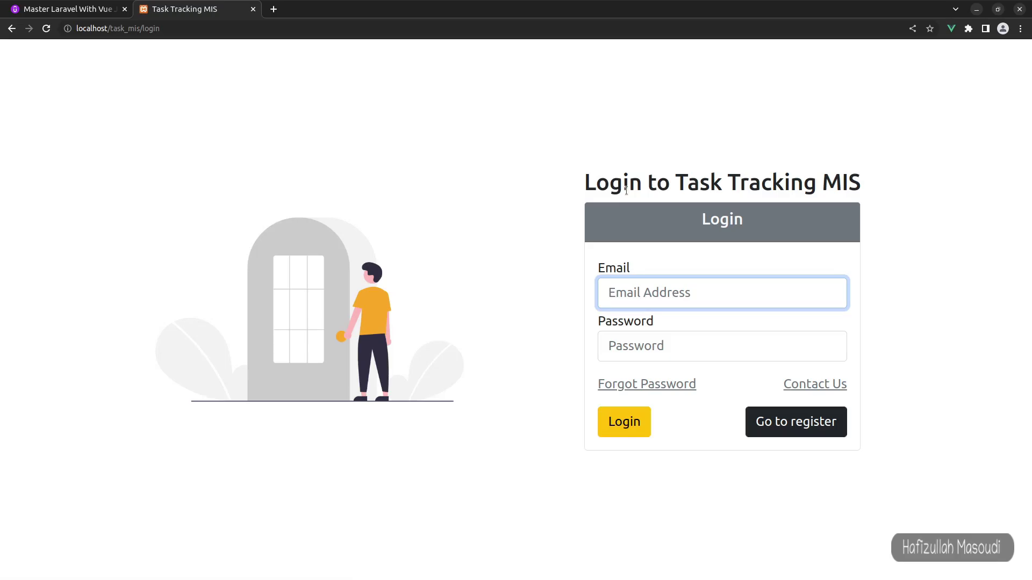
{"action": "key", "text": "super+Right"}
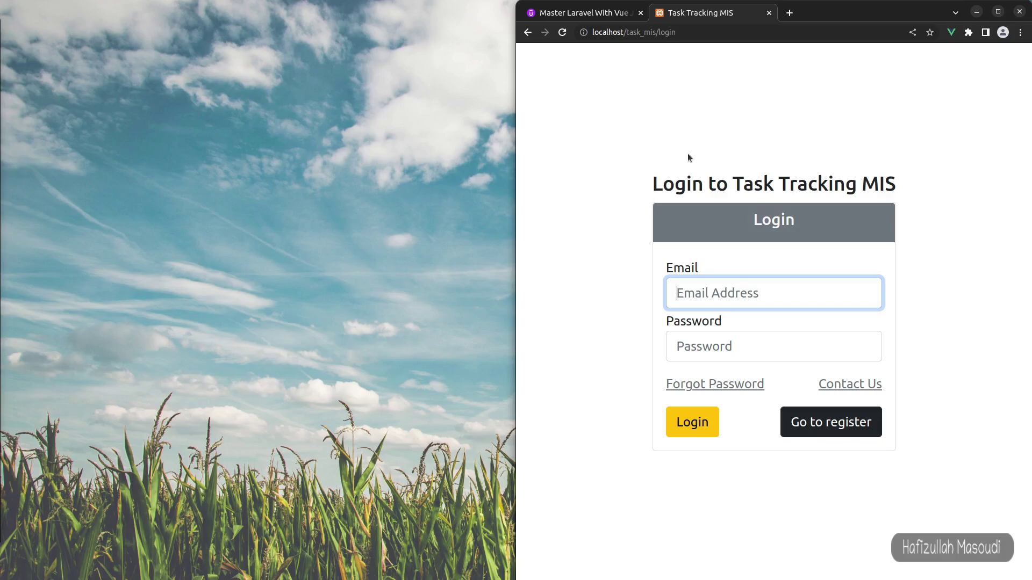
Step: Open a new Chrome window under the Testing profile and load localhost/task_mis
{"action": "left_click", "coordinate": [1003, 32]}
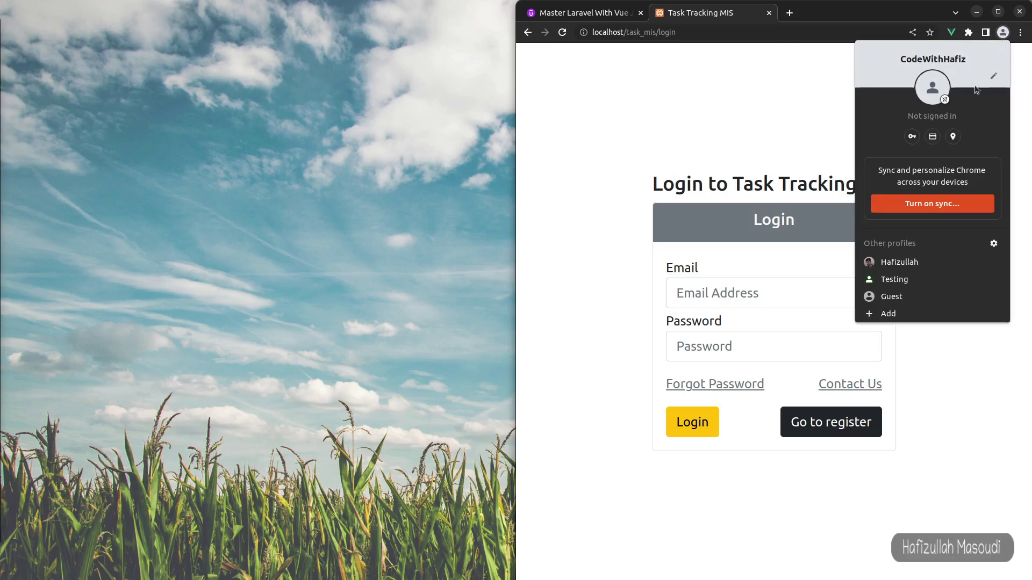
{"action": "left_click", "coordinate": [884, 282]}
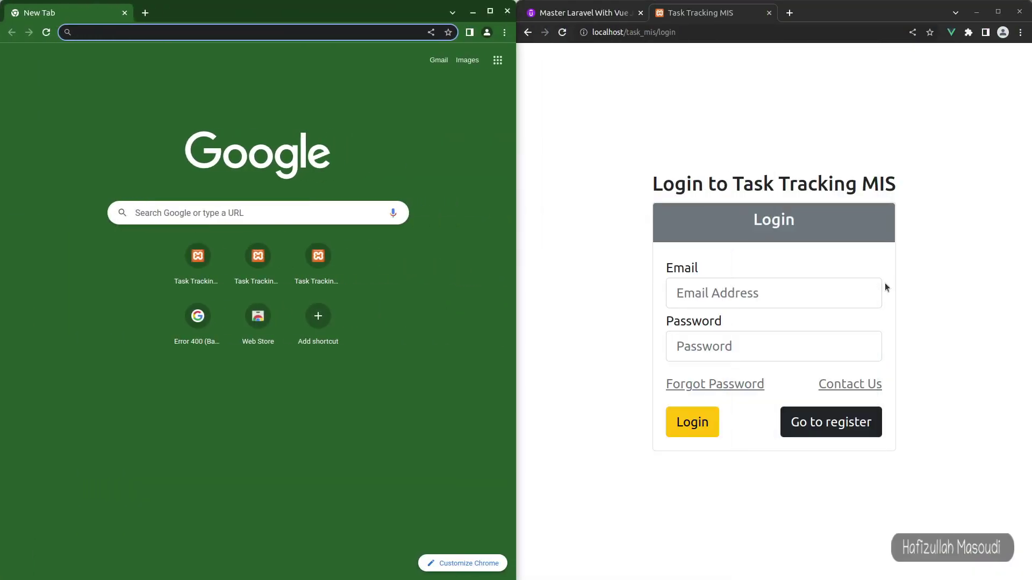
{"action": "type", "text": "locah"}
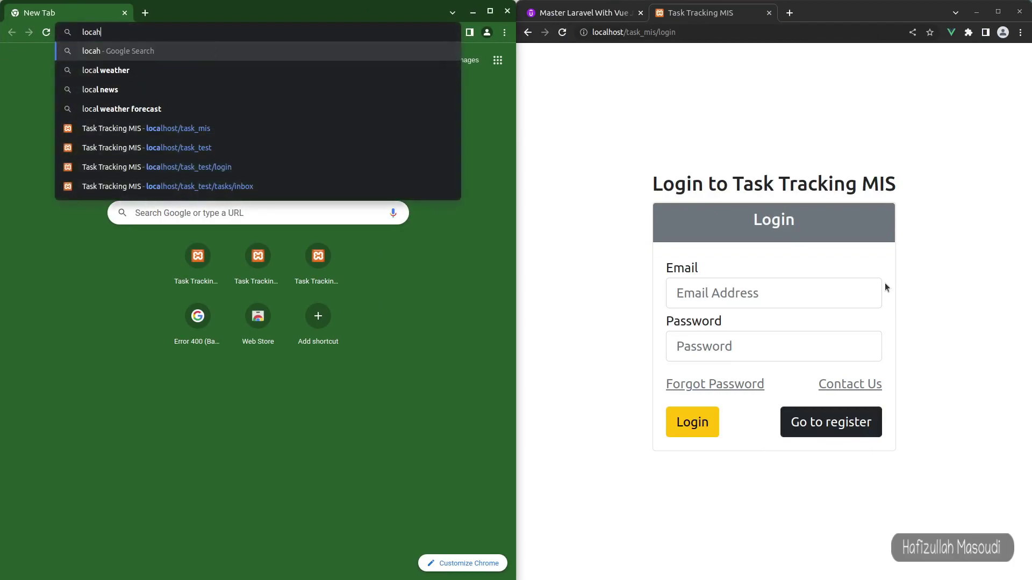
{"action": "key", "text": "BackSpace"}
{"action": "type", "text": "lho"}
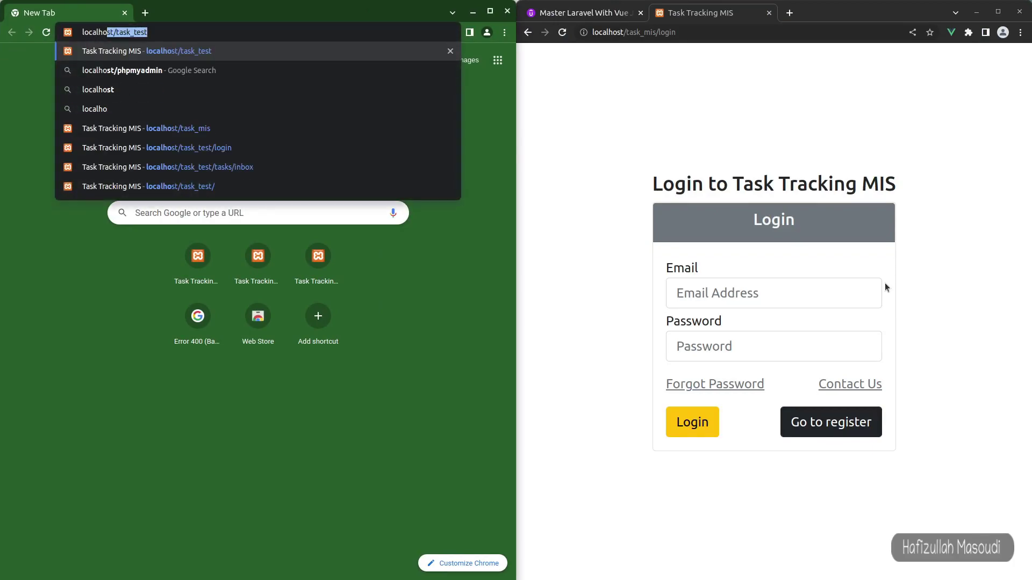
{"action": "type", "text": "st/task_tmis"}
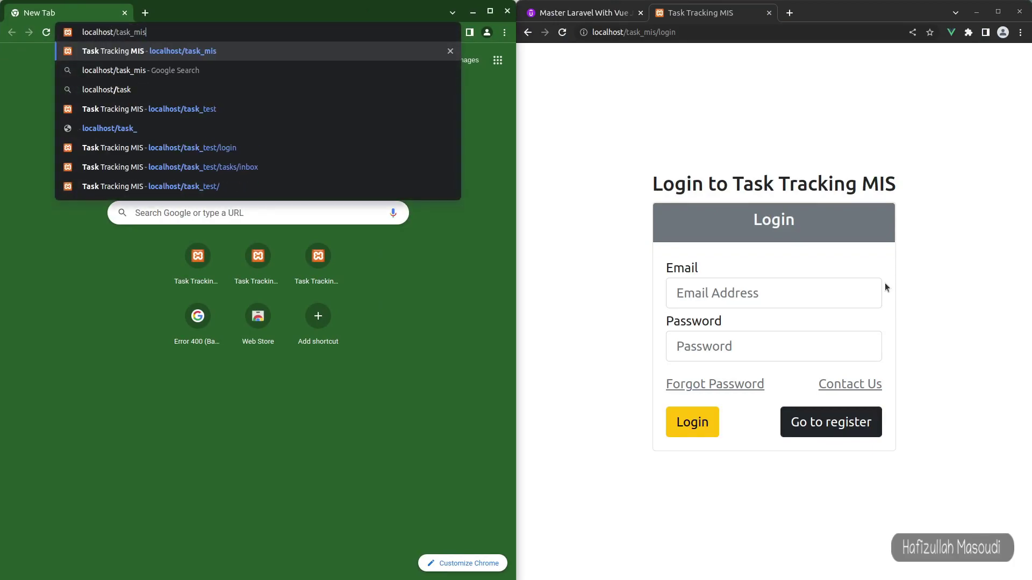
{"action": "key", "text": "Return"}
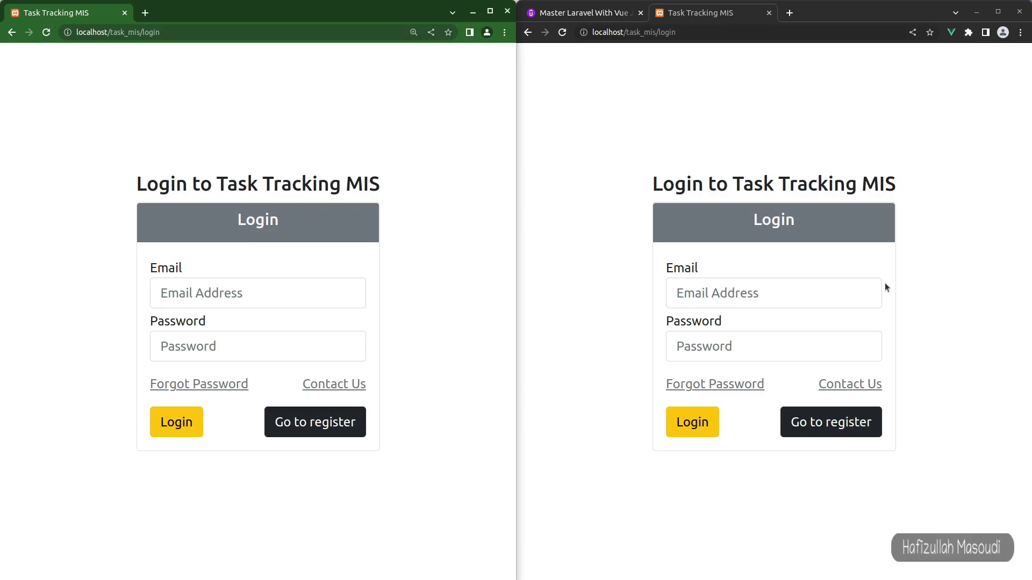
Step: Sign in to the left window as IT Director with its email and password
{"action": "left_click", "coordinate": [240, 297]}
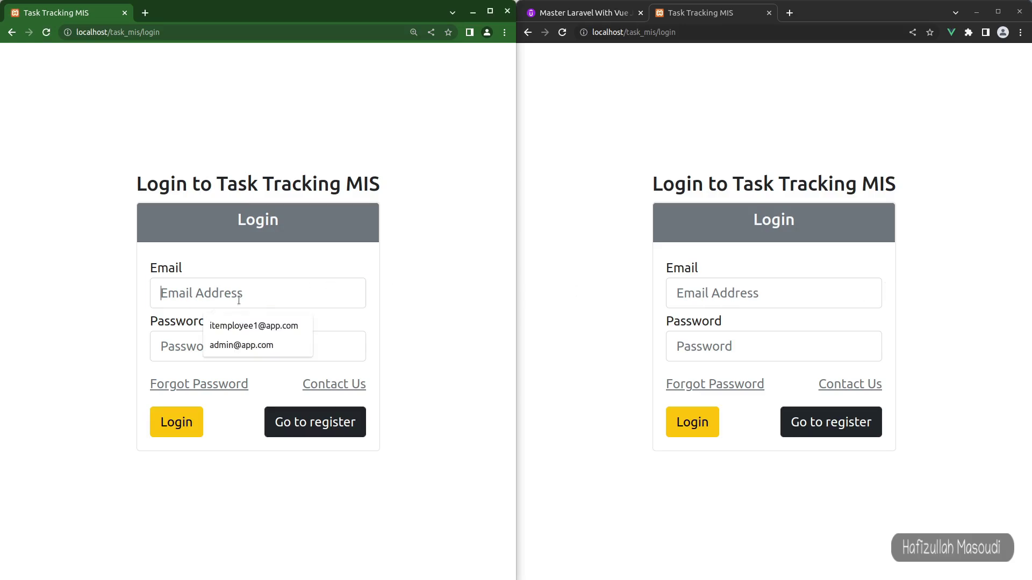
{"action": "type", "text": "d"}
{"action": "key", "text": "BackSpace"}
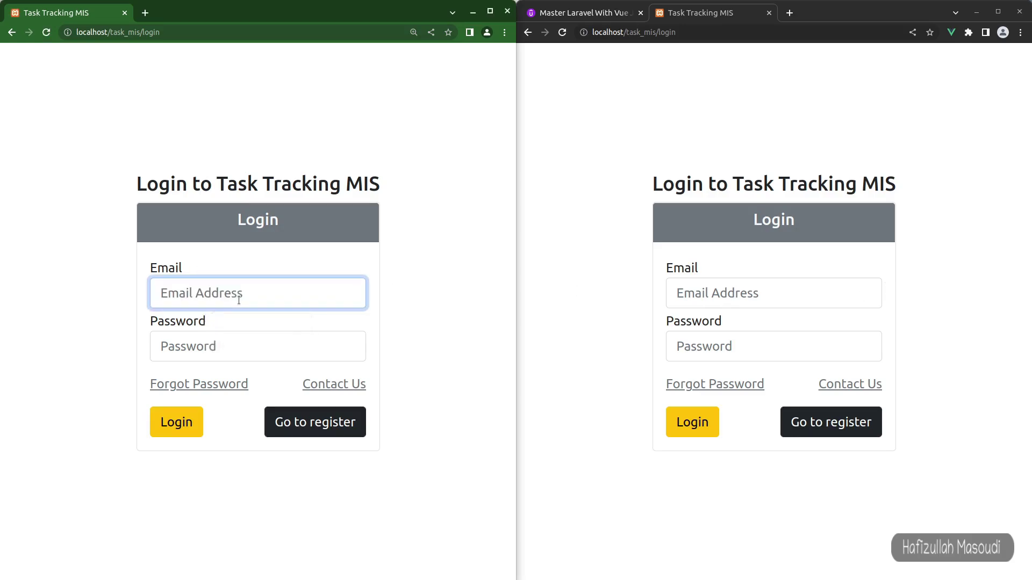
{"action": "type", "text": "itdirector@app.com"}
{"action": "key", "text": "Tab"}
{"action": "type", "text": "12345678"}
{"action": "key", "text": "Return"}
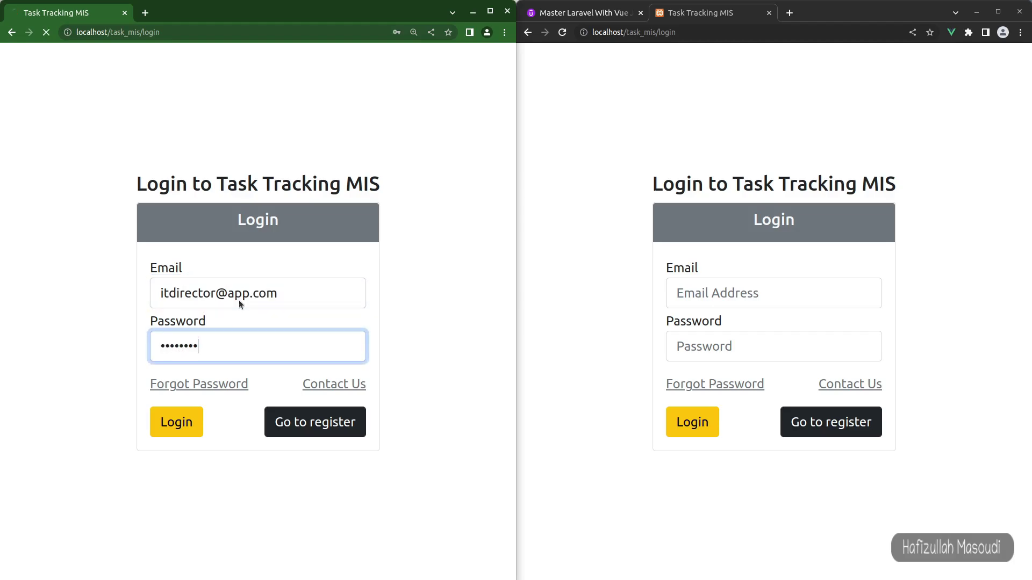
Step: Sign in to the right window as IT Manager with its email and password
{"action": "left_click", "coordinate": [720, 293]}
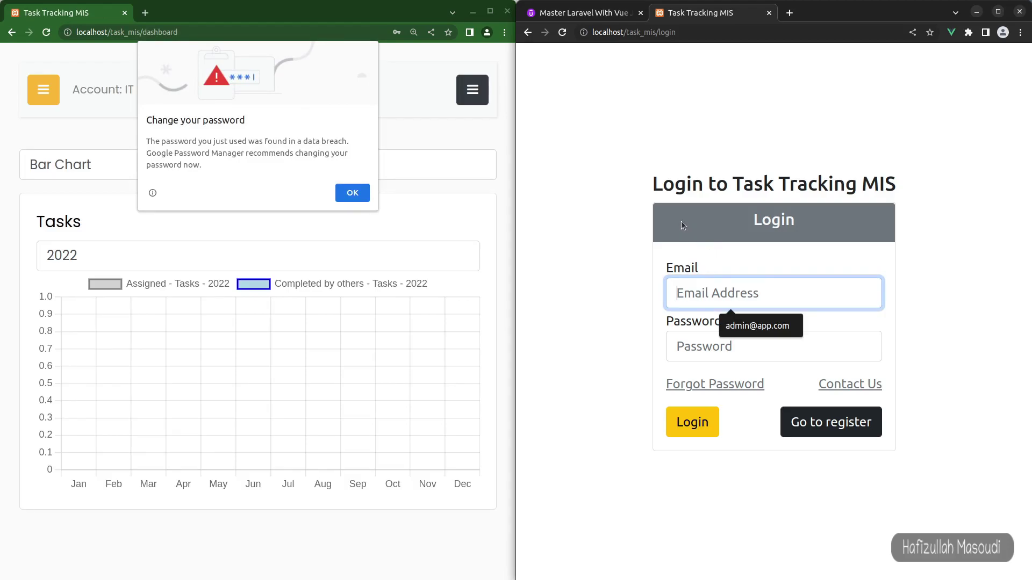
{"action": "type", "text": "itmanager@app.co"}
{"action": "key", "text": "Tab"}
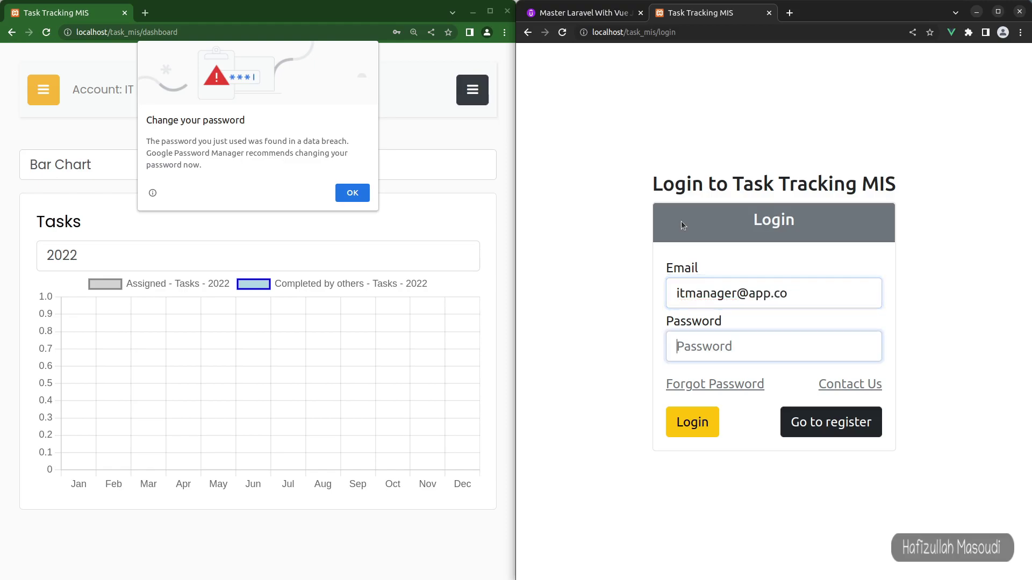
{"action": "left_click", "coordinate": [835, 288]}
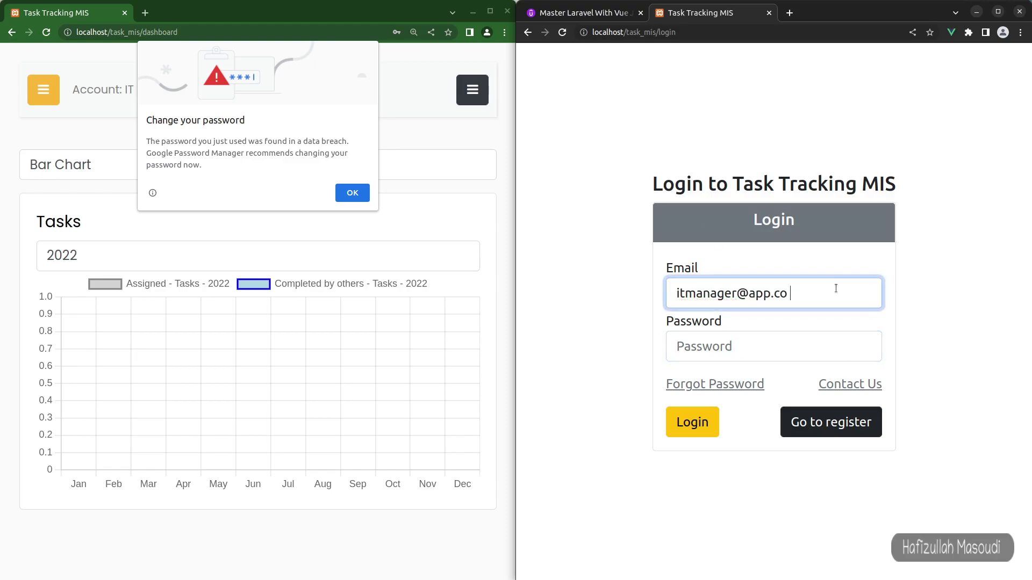
{"action": "type", "text": "m"}
{"action": "left_click", "coordinate": [731, 352]}
{"action": "type", "text": "12345678"}
{"action": "key", "text": "Return"}
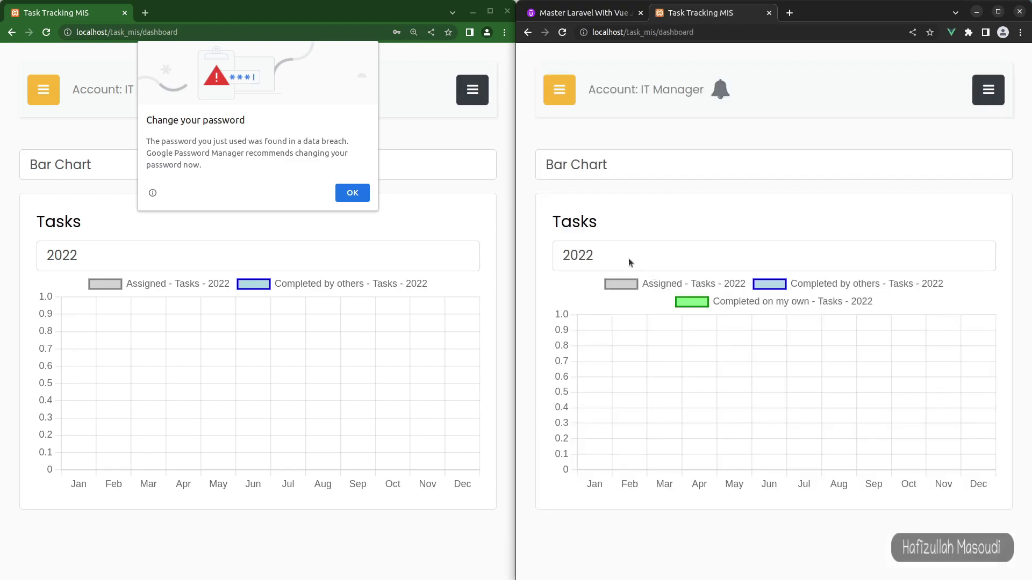
Step: Dismiss the password alerts, go to Assigned Tasks, and start a New Task
{"action": "left_click", "coordinate": [343, 196]}
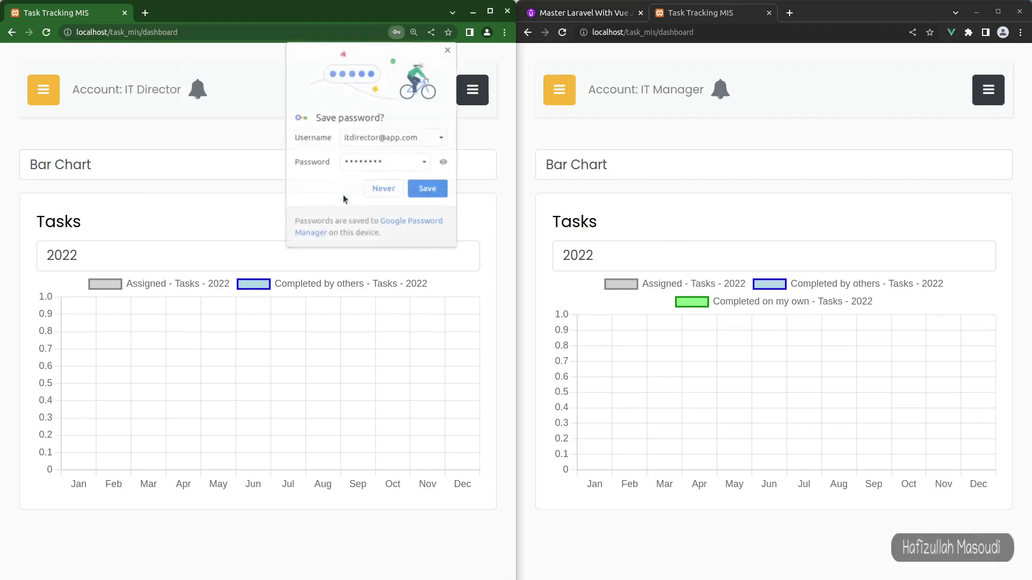
{"action": "left_click", "coordinate": [379, 188]}
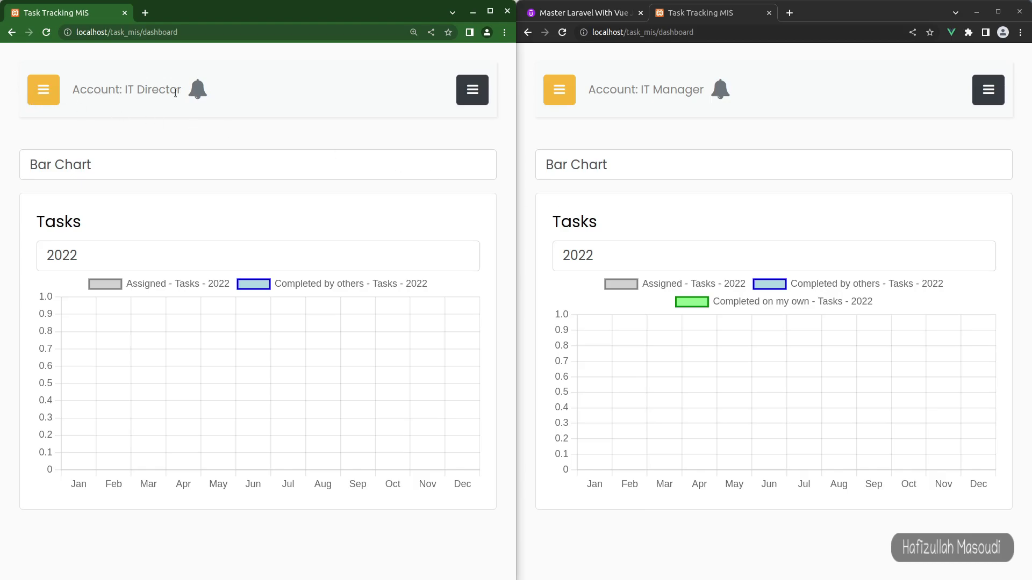
{"action": "left_click", "coordinate": [43, 95]}
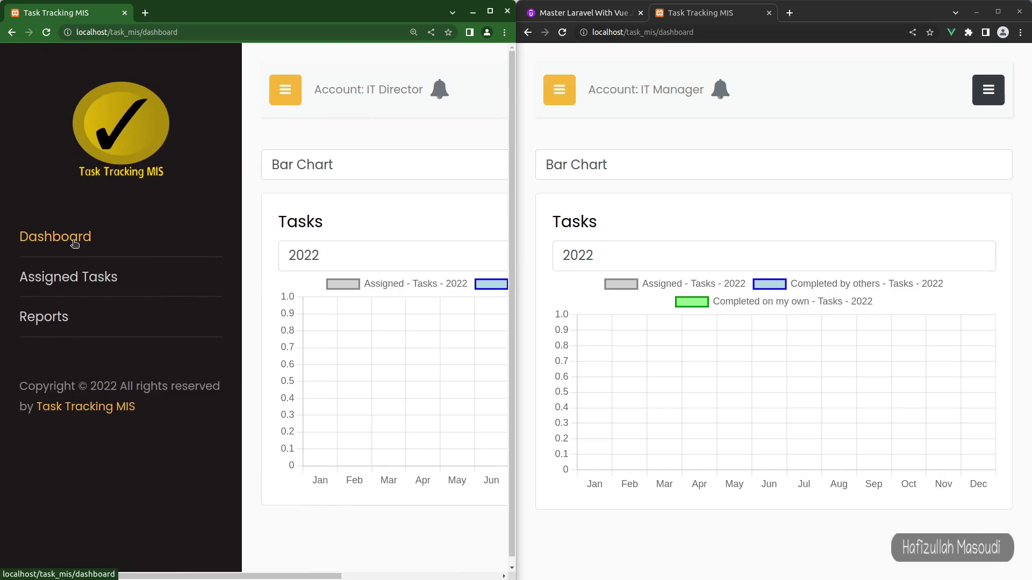
{"action": "left_click", "coordinate": [70, 280]}
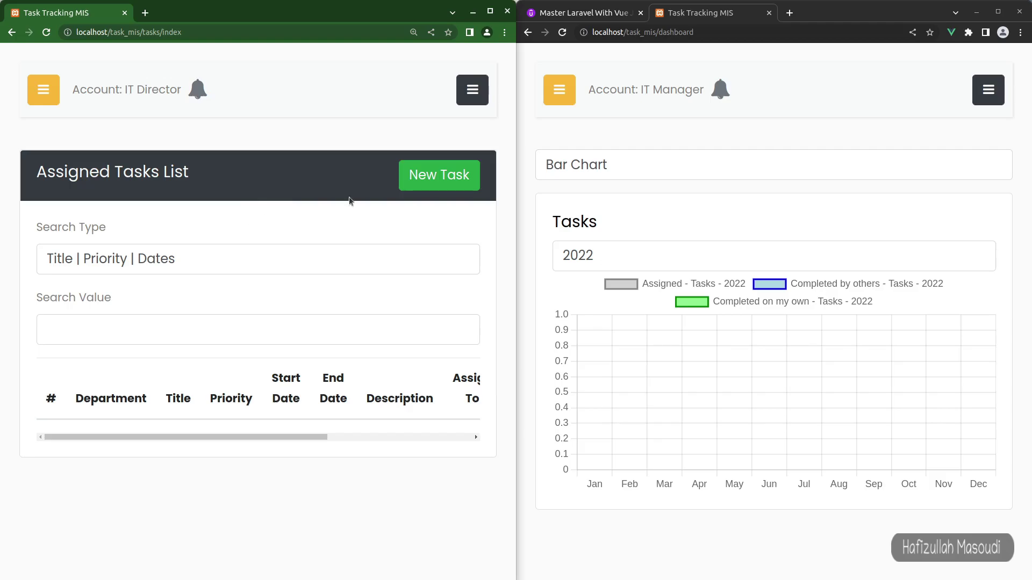
{"action": "left_click", "coordinate": [424, 179]}
Step: Title the task 'First Task from IT director', Urgent priority, dated 02/04/2023 to 02/28/2023
{"action": "left_click", "coordinate": [99, 185]}
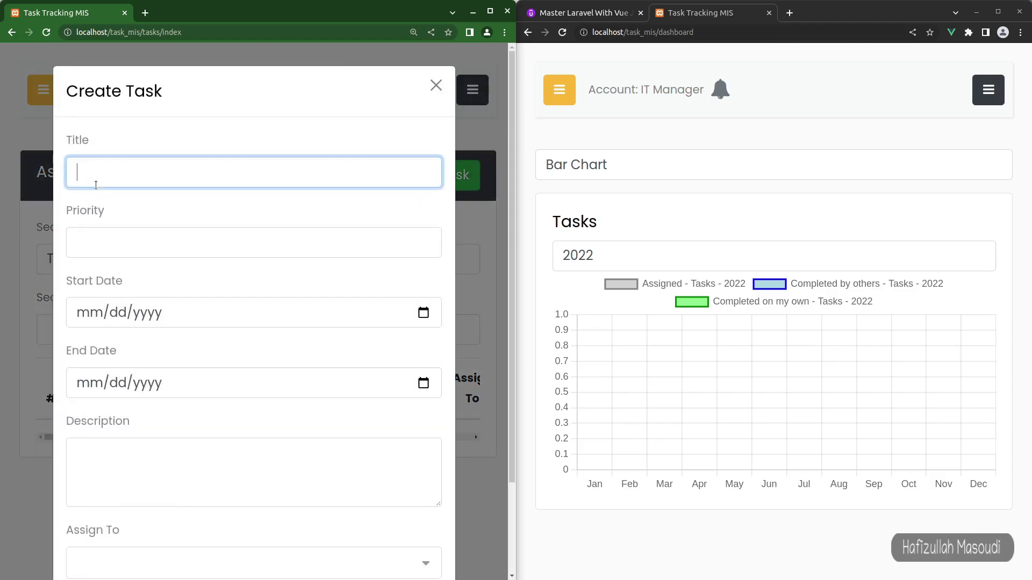
{"action": "type", "text": "Task from IT director"}
{"action": "key", "text": "ctrl+Left"}
{"action": "key", "text": "ctrl+Left"}
{"action": "key", "text": "ctrl+Left"}
{"action": "key", "text": "ctrl+Left"}
{"action": "type", "text": "First"}
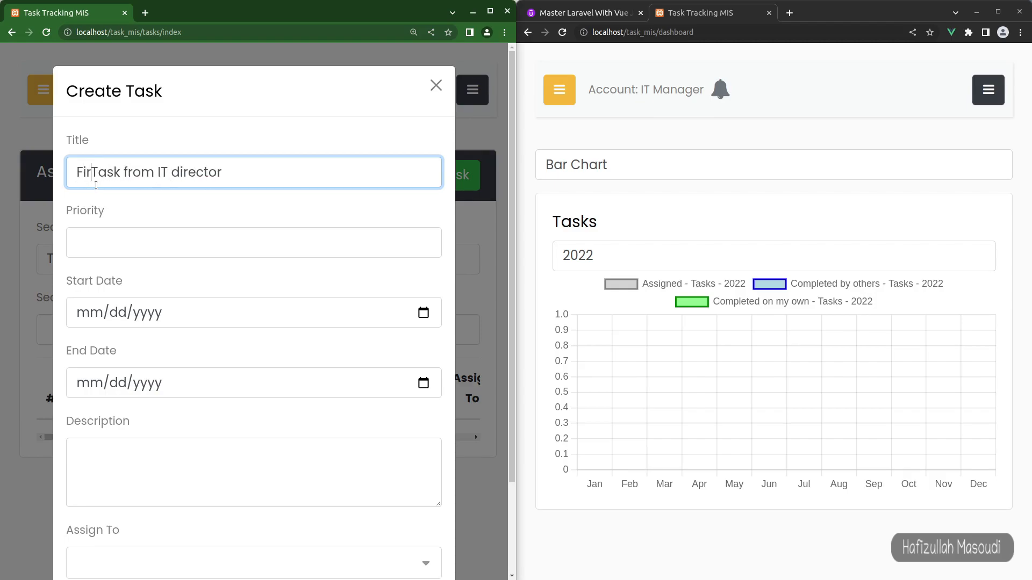
{"action": "left_click", "coordinate": [112, 244]}
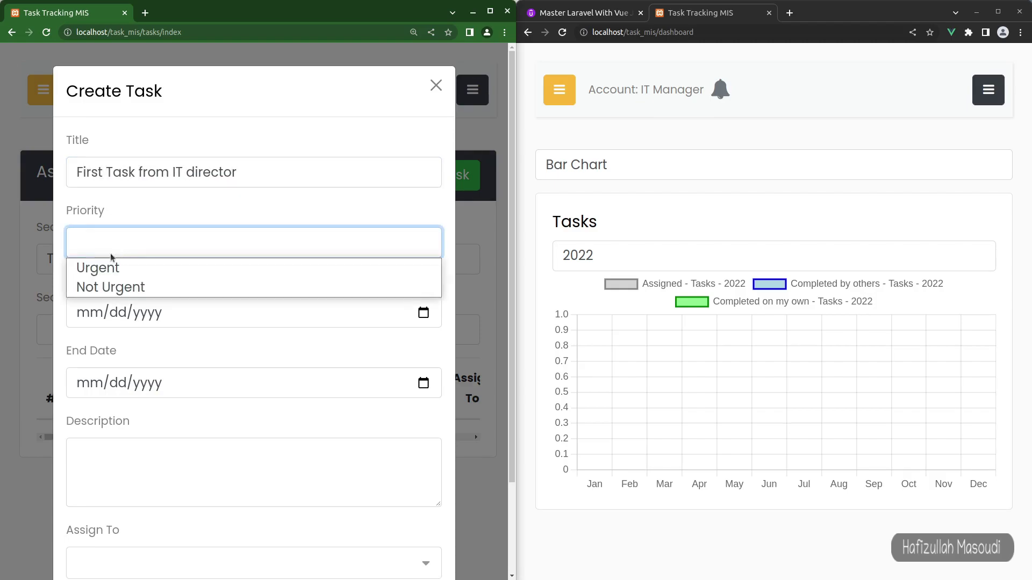
{"action": "left_click", "coordinate": [106, 264]}
{"action": "left_click", "coordinate": [423, 313]}
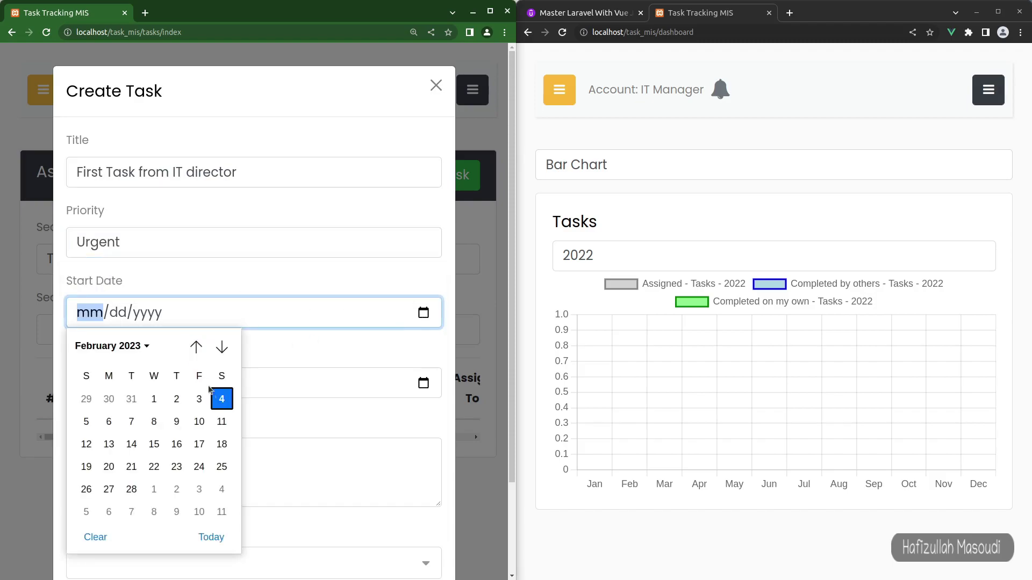
{"action": "left_click", "coordinate": [227, 402]}
{"action": "left_click", "coordinate": [428, 383]}
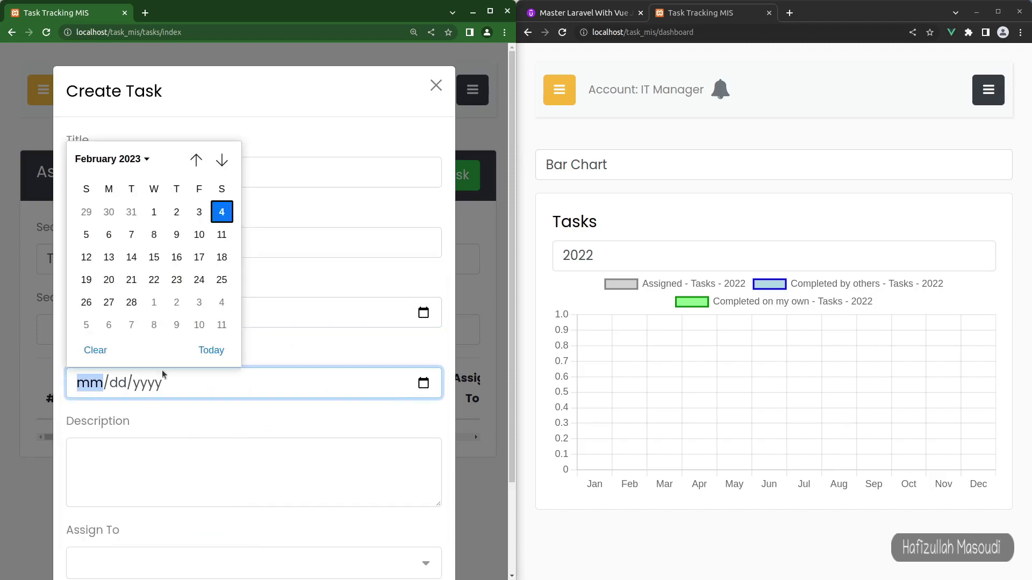
{"action": "left_click", "coordinate": [133, 301]}
Step: Add the description 'some text for first task of IT director.', assign IT Manager, and store it
{"action": "scroll", "coordinate": [199, 293], "scroll_direction": "down", "scroll_amount": 2}
{"action": "left_click", "coordinate": [157, 329]}
{"action": "type", "text": "some te"}
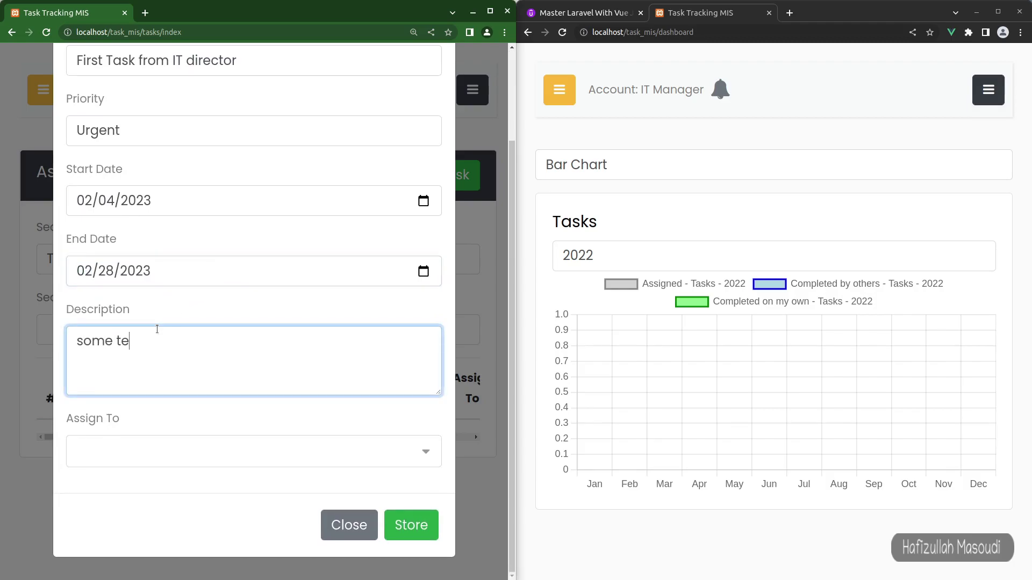
{"action": "type", "text": "xt for first task of IT director."}
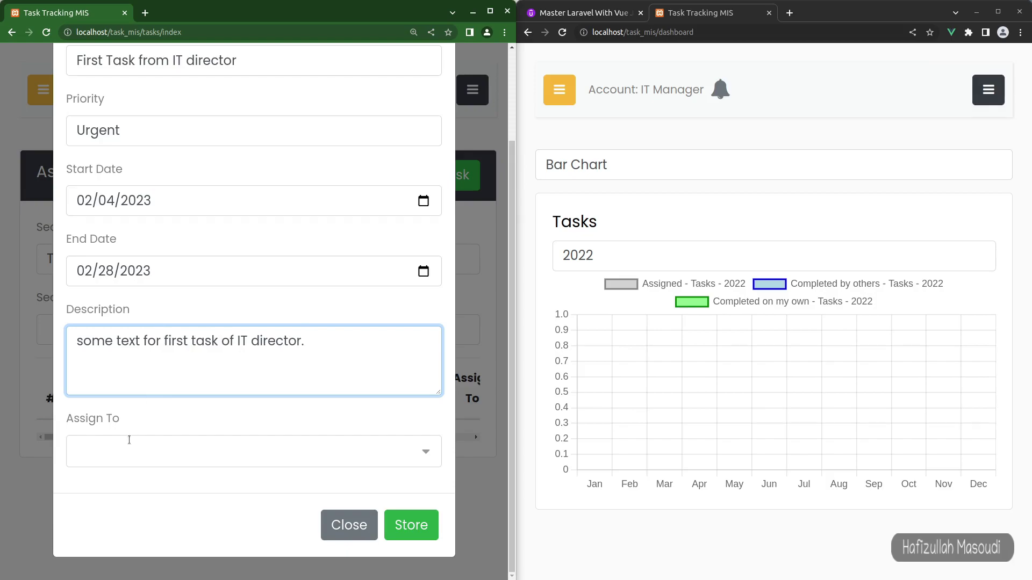
{"action": "left_click", "coordinate": [132, 445]}
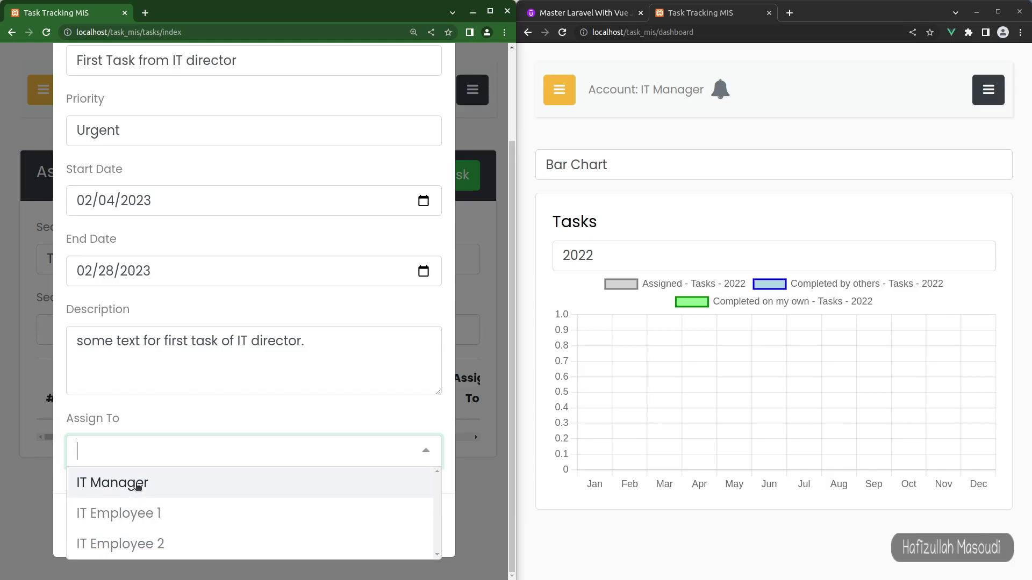
{"action": "left_click", "coordinate": [139, 485]}
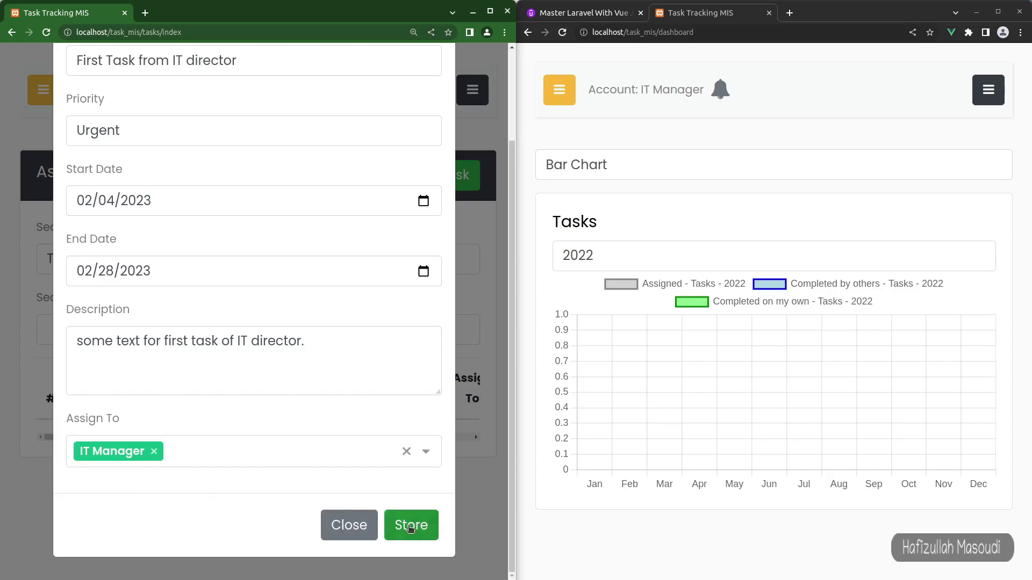
{"action": "left_click", "coordinate": [411, 529]}
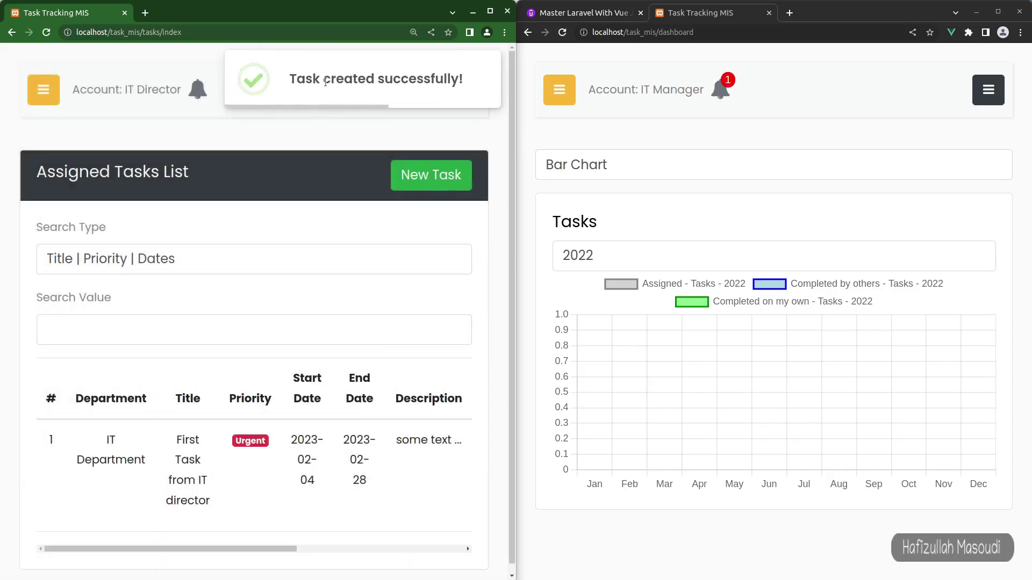
Step: Scroll the task table to Status and Actions, then show the IT Manager's notifications
{"action": "scroll", "coordinate": [235, 461], "scroll_direction": "right", "scroll_amount": 4}
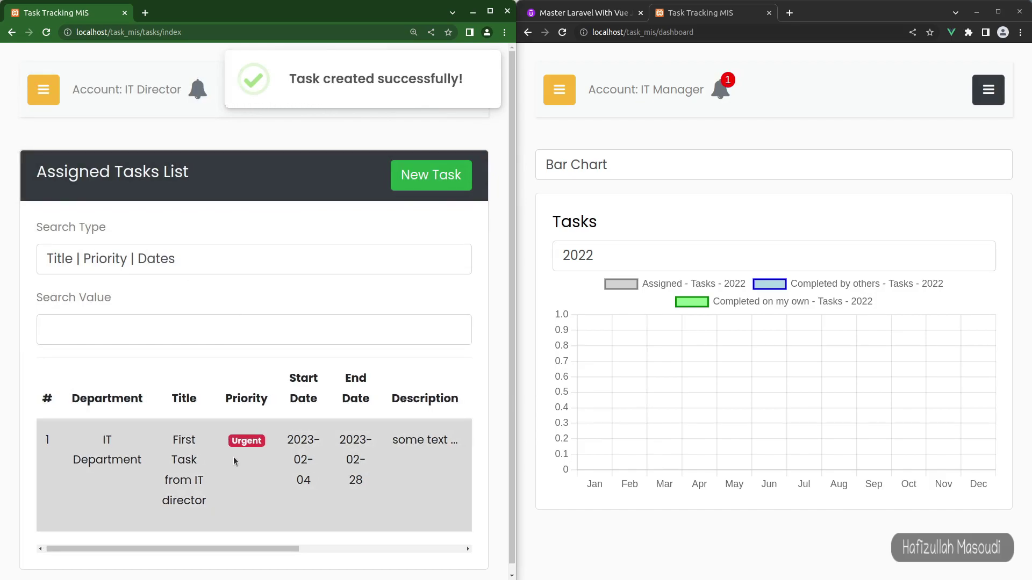
{"action": "scroll", "coordinate": [235, 461], "scroll_direction": "right", "scroll_amount": 5}
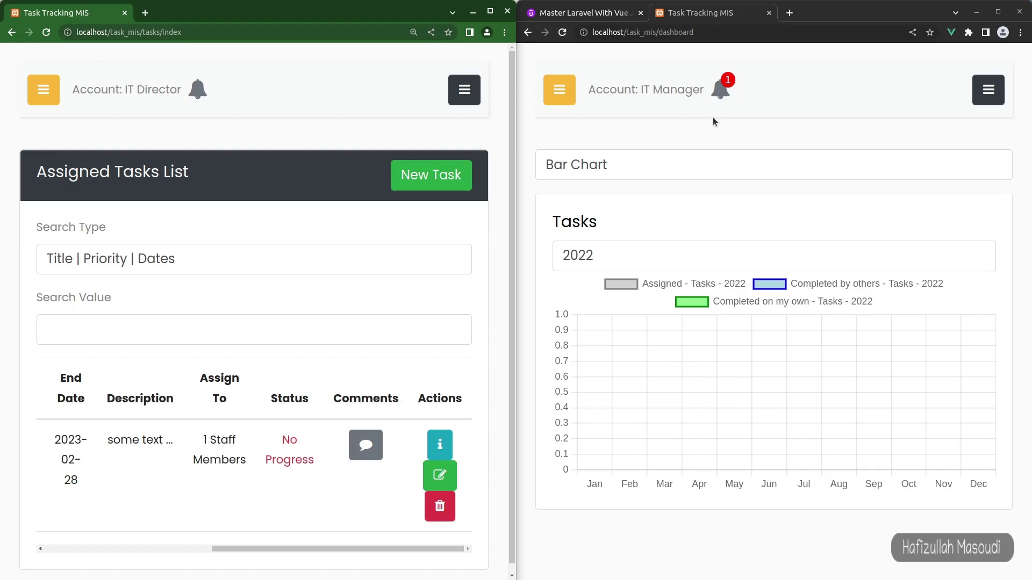
{"action": "left_click", "coordinate": [722, 93]}
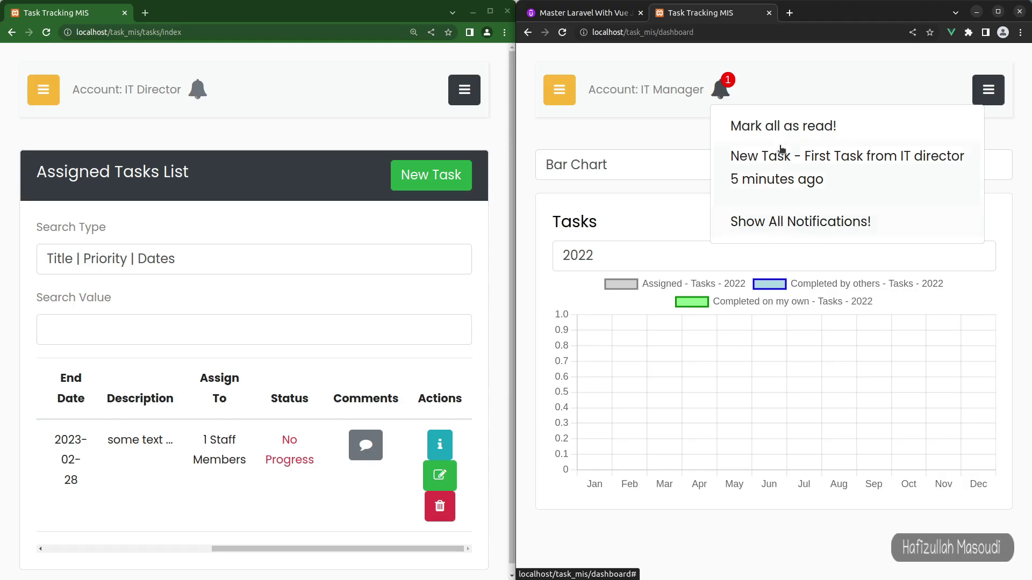
Step: Mark all of the IT Manager's notifications as read and go to Inbox Tasks
{"action": "left_click", "coordinate": [773, 129]}
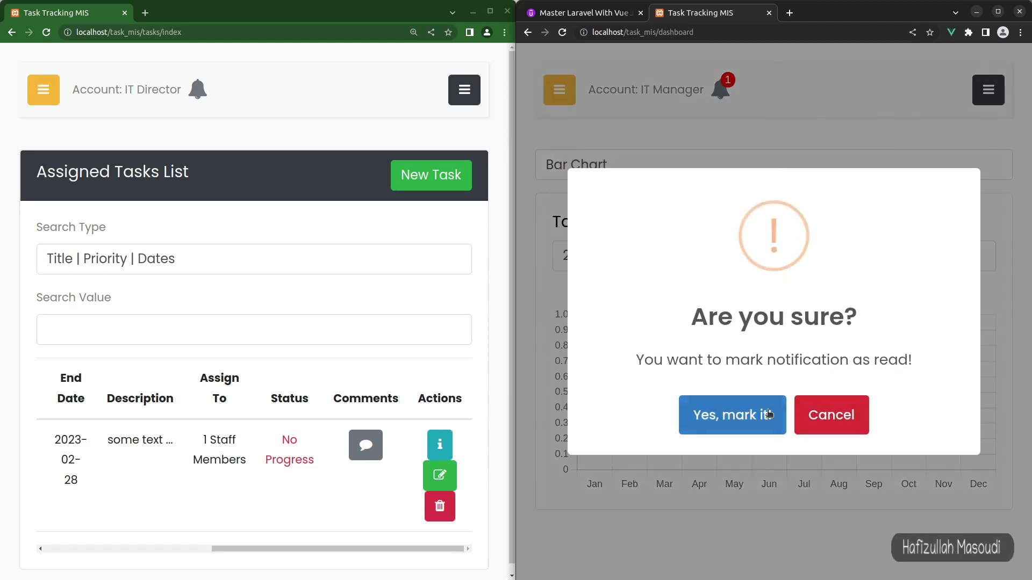
{"action": "left_click", "coordinate": [758, 411]}
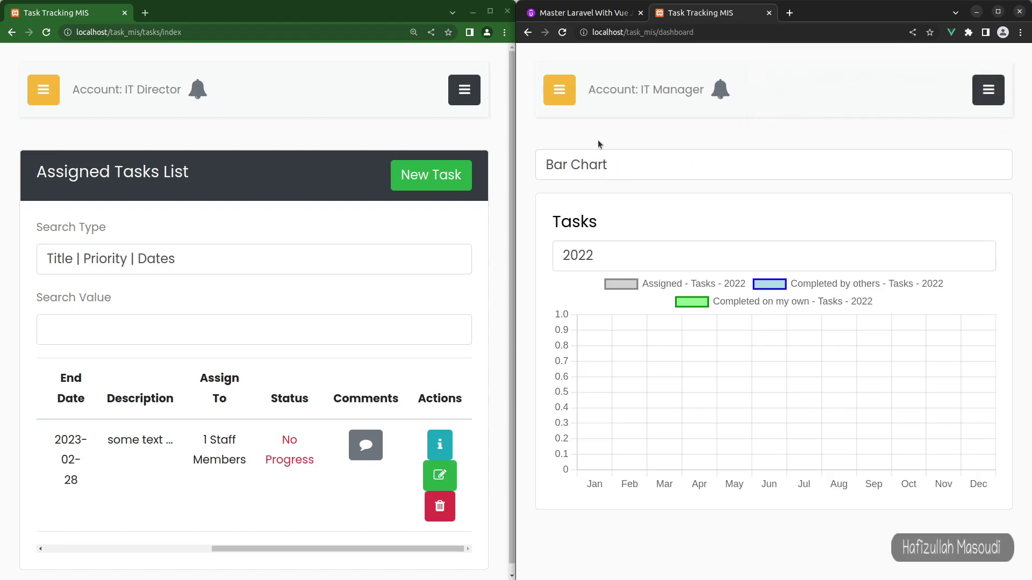
{"action": "left_click", "coordinate": [559, 90]}
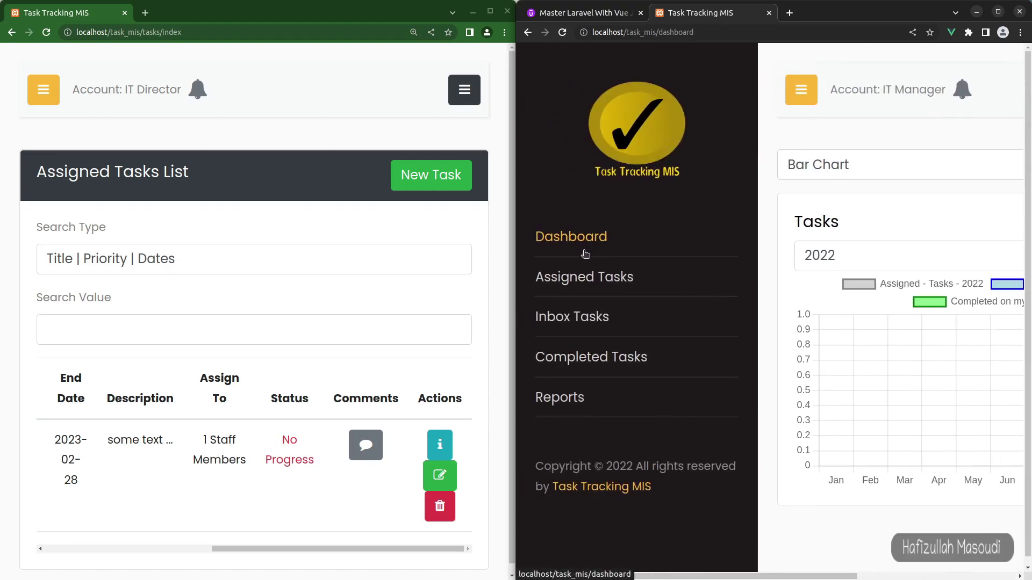
{"action": "left_click", "coordinate": [568, 318]}
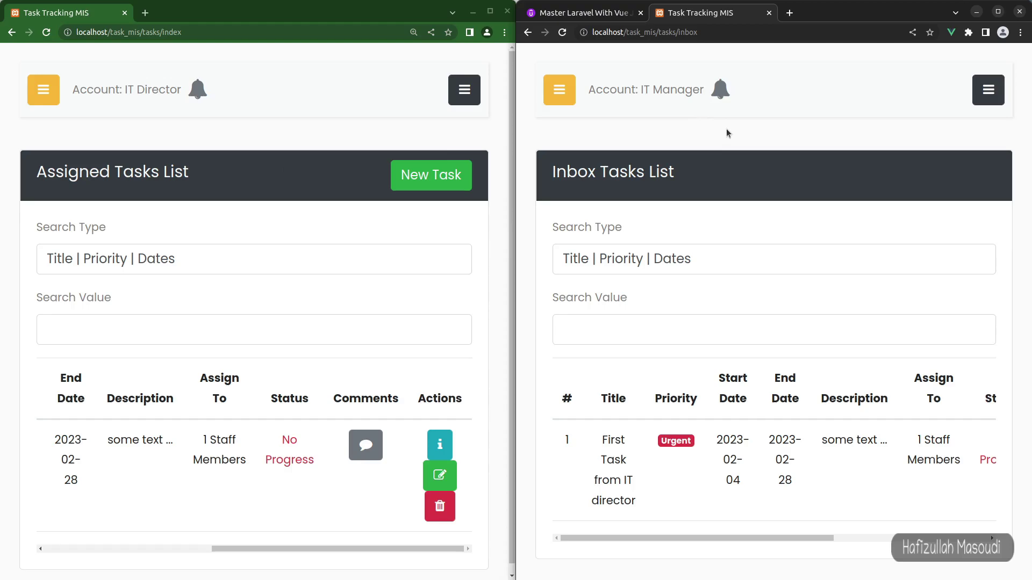
Step: Show the task's comments in both windows and post the director's comment 'Hi, please complete this task on time'
{"action": "left_click", "coordinate": [366, 446]}
{"action": "scroll", "coordinate": [810, 468], "scroll_direction": "right", "scroll_amount": 5}
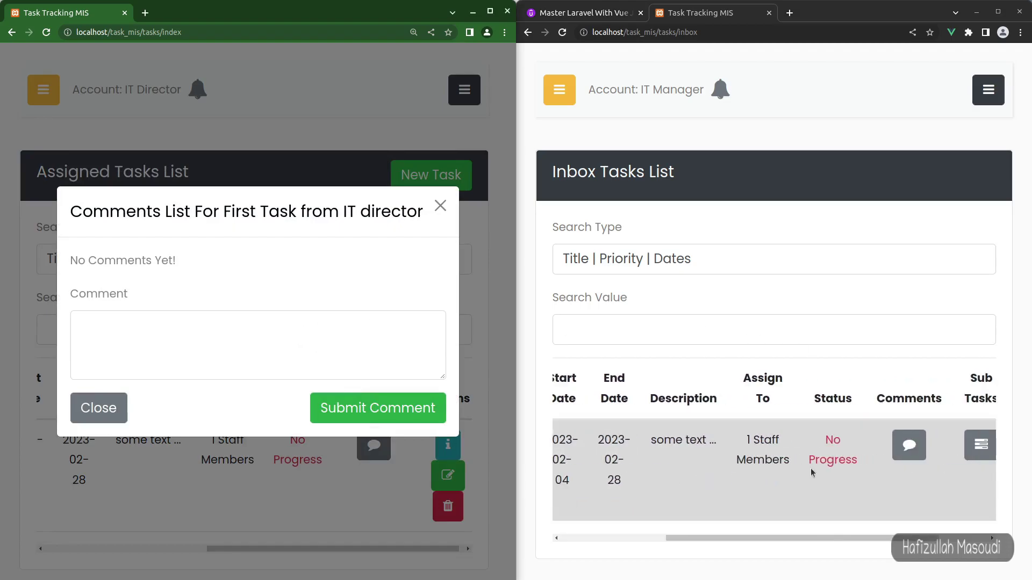
{"action": "left_click", "coordinate": [830, 445]}
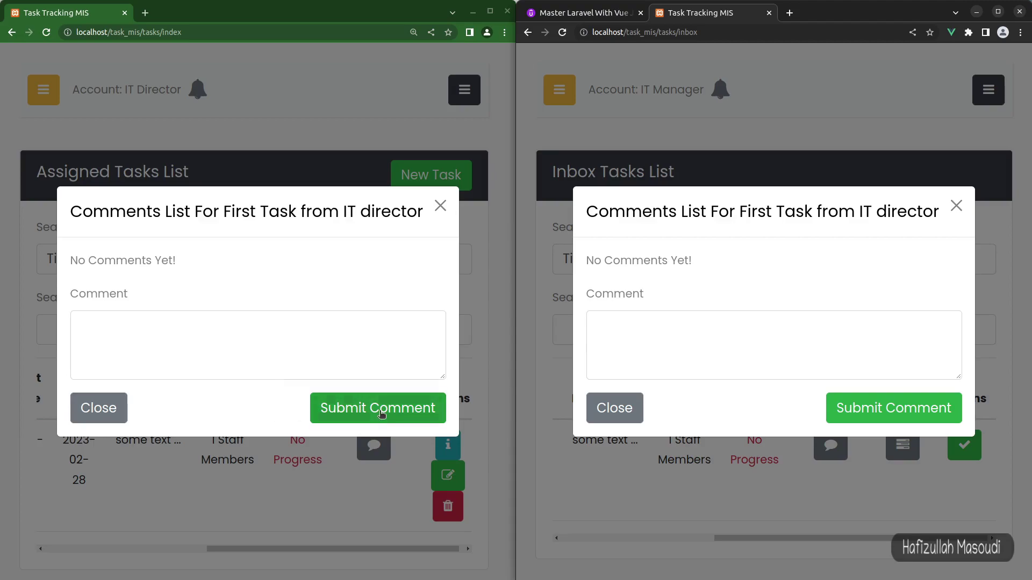
{"action": "left_click", "coordinate": [381, 412]}
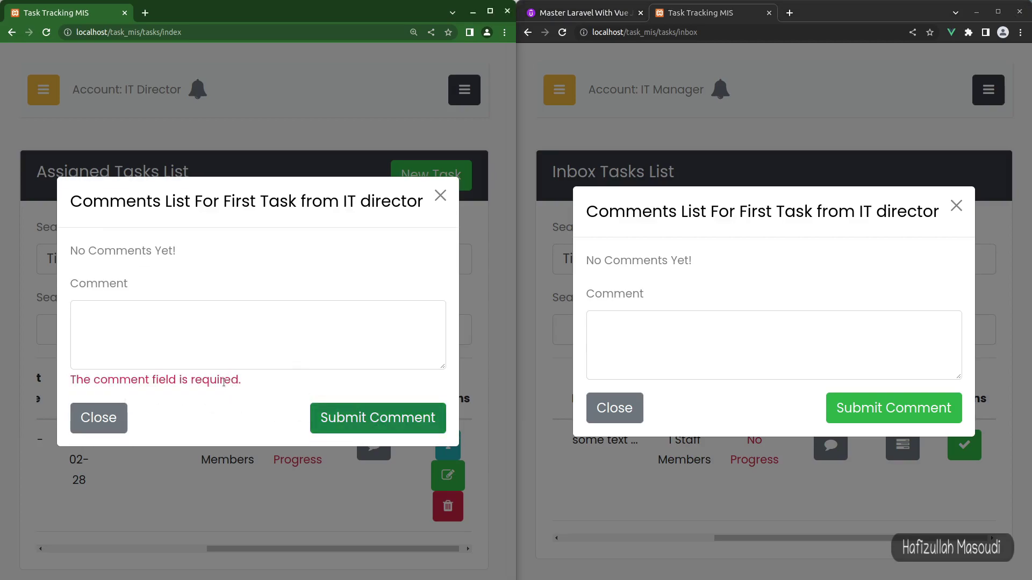
{"action": "left_click", "coordinate": [140, 344]}
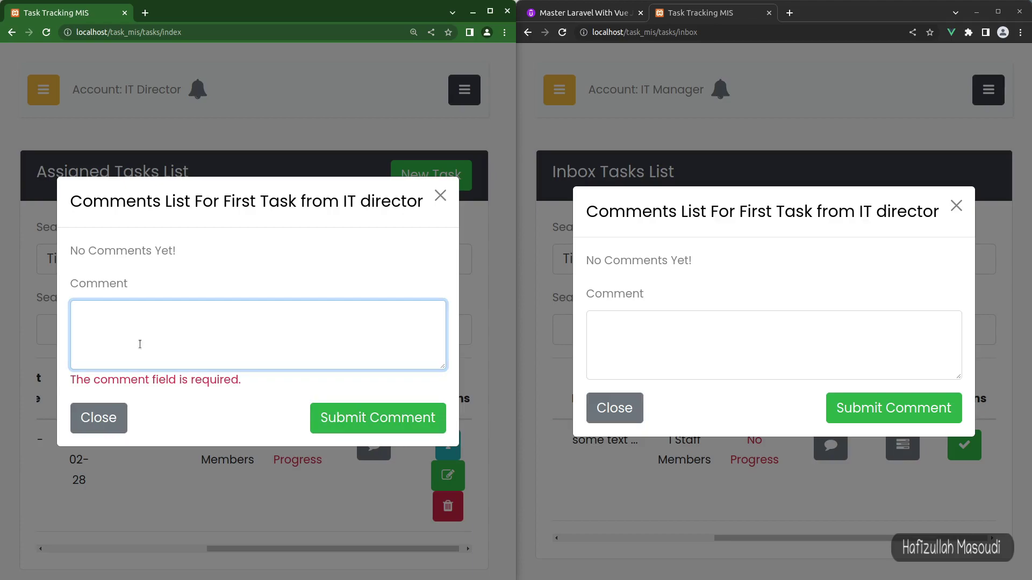
{"action": "type", "text": "Hi, please complete th"}
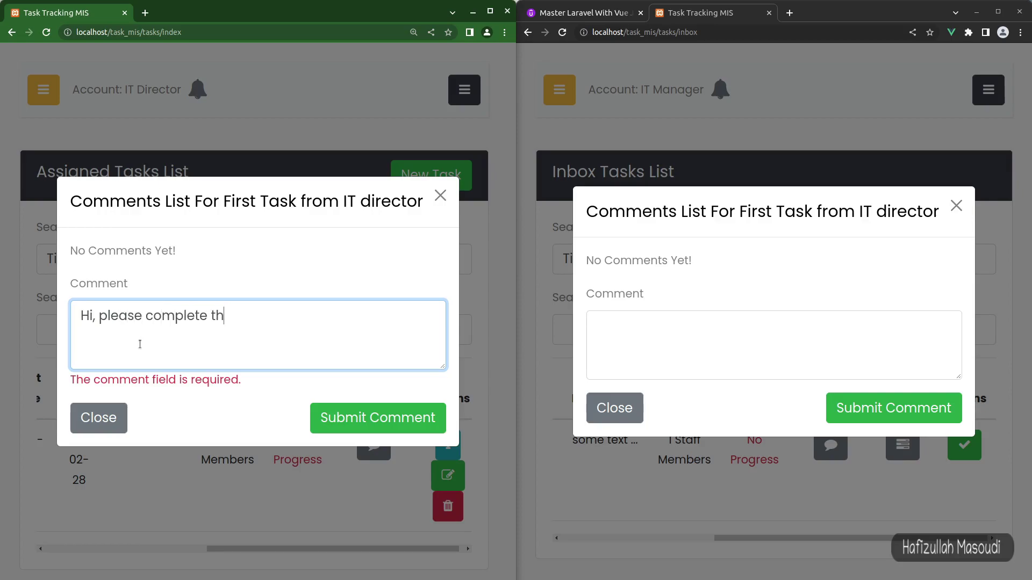
{"action": "type", "text": "is task on time."}
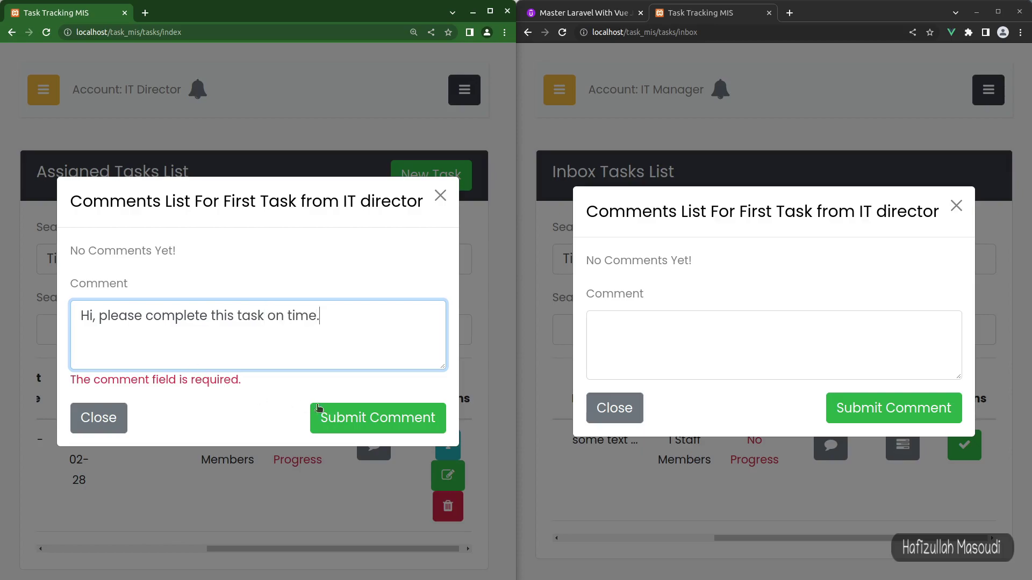
{"action": "left_click", "coordinate": [319, 410]}
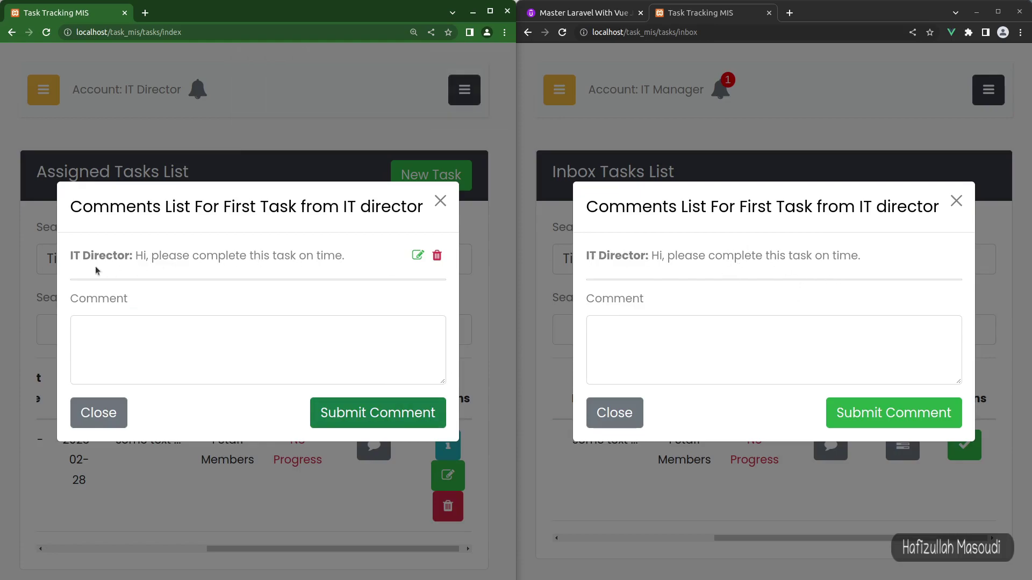
Step: Try editing and deleting the director's comment, cancelling both
{"action": "left_click", "coordinate": [417, 255]}
{"action": "left_click", "coordinate": [260, 416]}
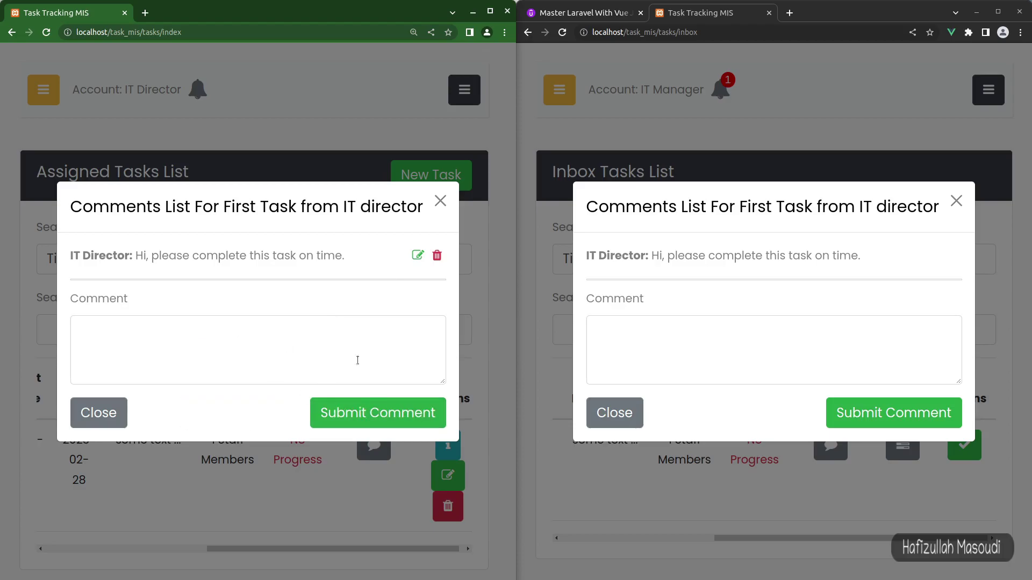
{"action": "left_click", "coordinate": [437, 256]}
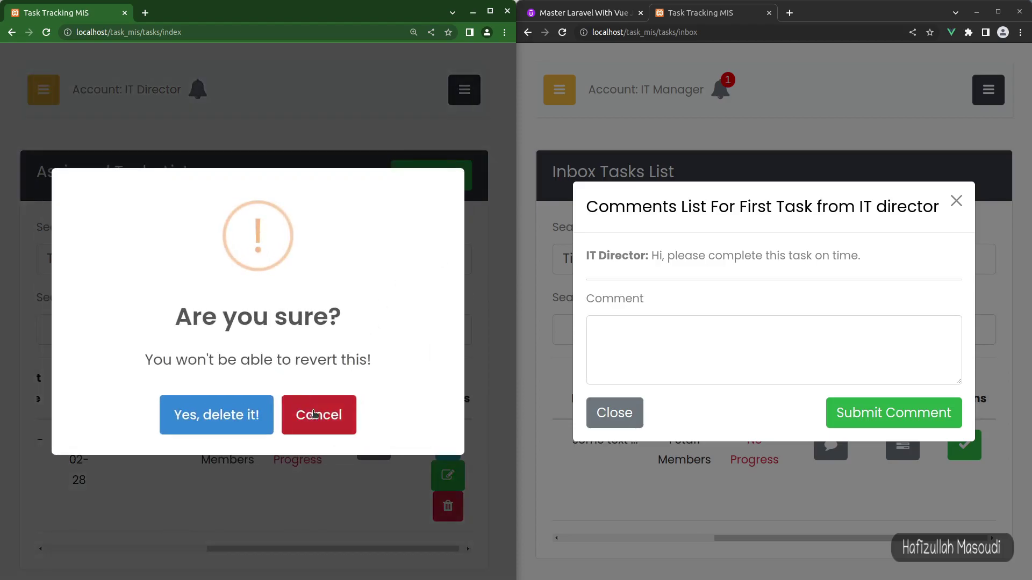
{"action": "left_click", "coordinate": [313, 415]}
Step: Post the manager's reply 'Hello, yeah sure it will be done on time.'
{"action": "left_click", "coordinate": [684, 351]}
{"action": "type", "text": "He"}
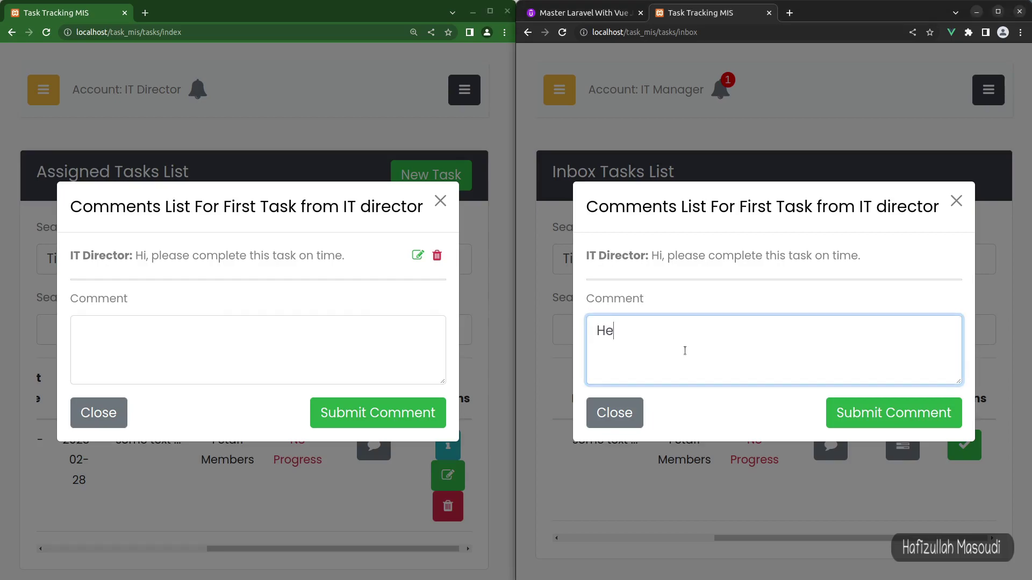
{"action": "type", "text": "llo, yeah sure "}
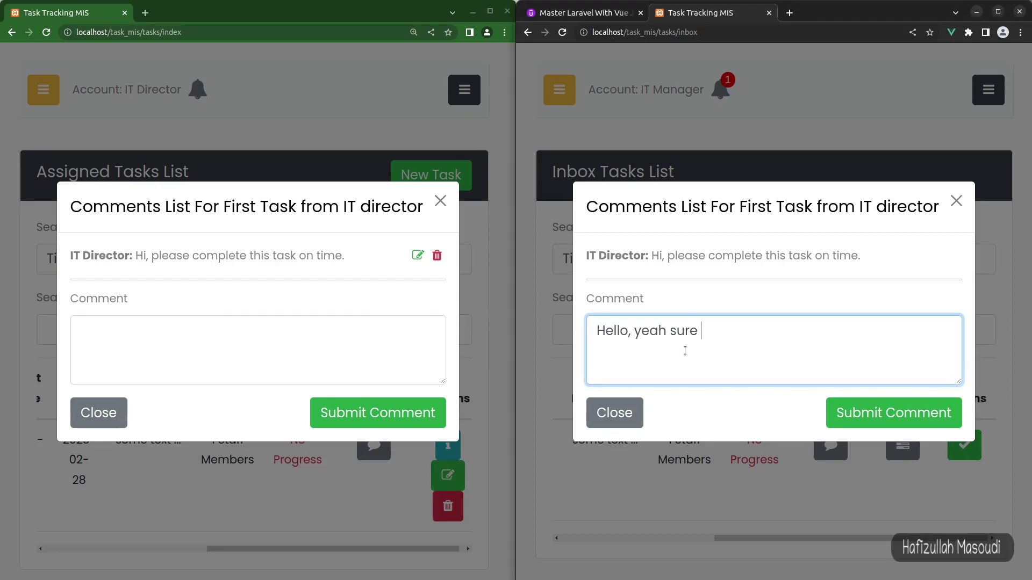
{"action": "type", "text": "it will be done on time."}
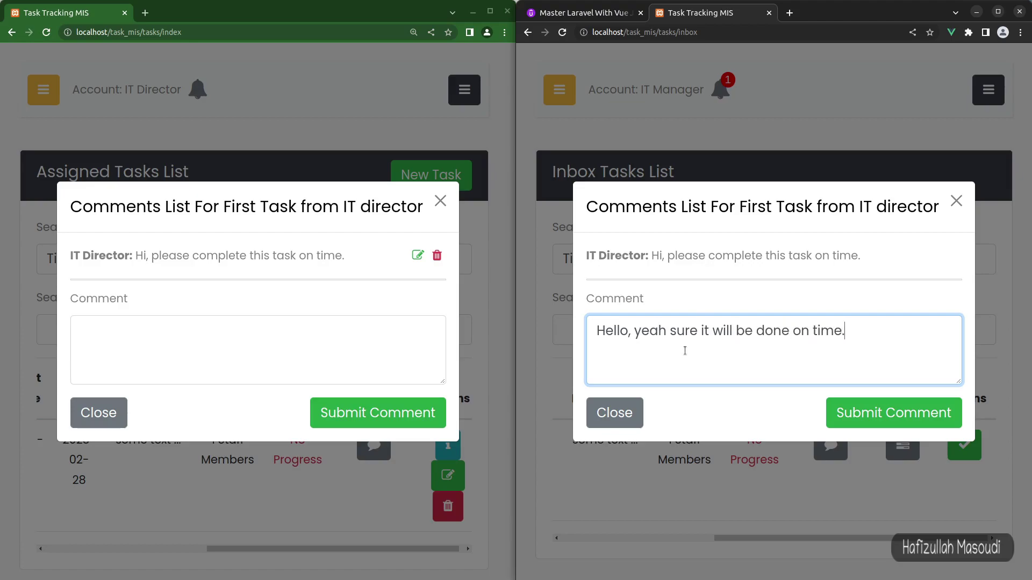
{"action": "left_click", "coordinate": [837, 413]}
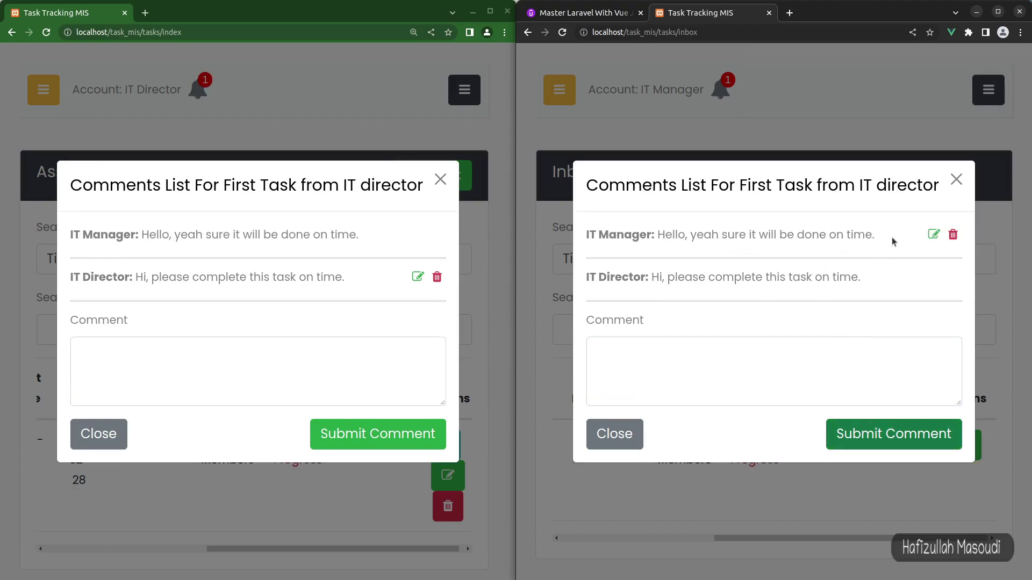
Step: Edit the manager's reply to append 'updated' and save it
{"action": "left_click", "coordinate": [933, 236]}
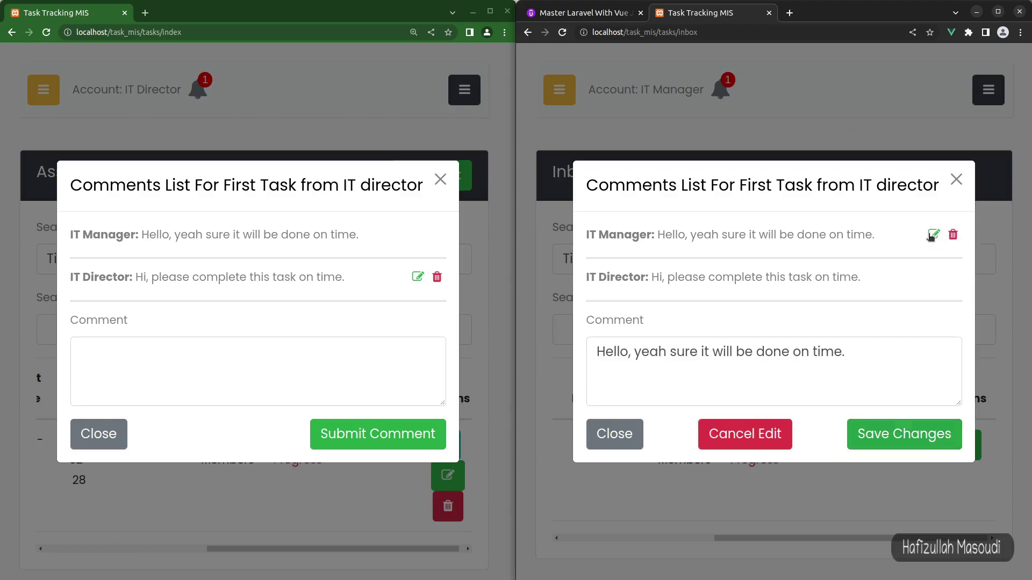
{"action": "left_click", "coordinate": [881, 355]}
{"action": "type", "text": "updated"}
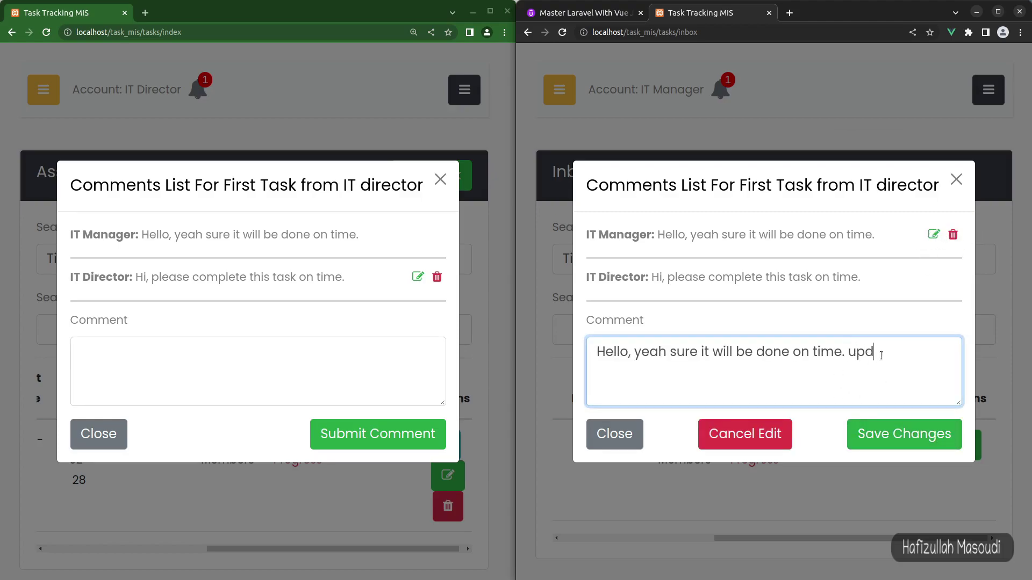
{"action": "left_click", "coordinate": [932, 435]}
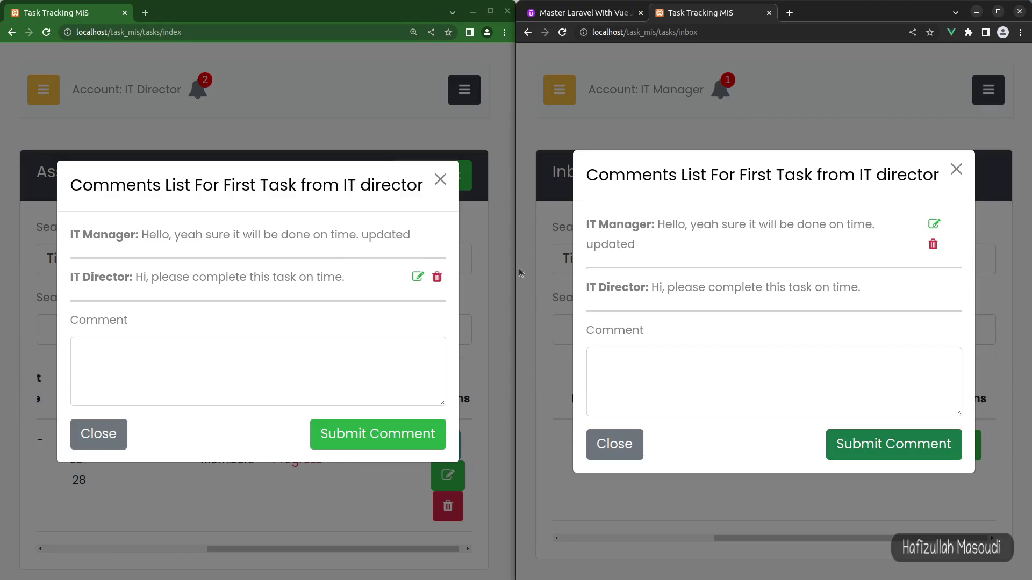
Step: Delete the manager's and director's comments, then close both comment lists
{"action": "left_click", "coordinate": [933, 244]}
{"action": "left_click", "coordinate": [769, 402]}
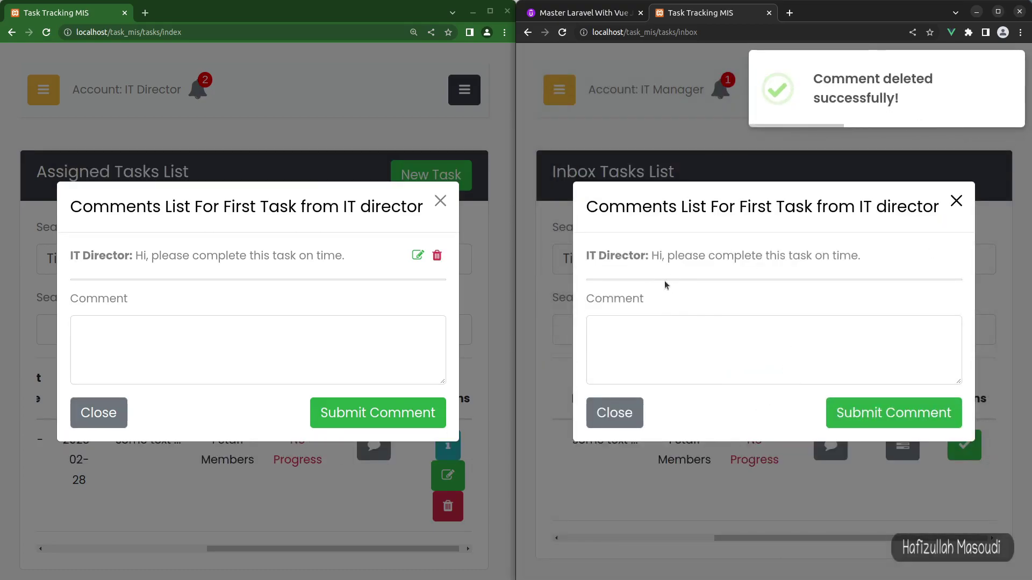
{"action": "left_click", "coordinate": [437, 255]}
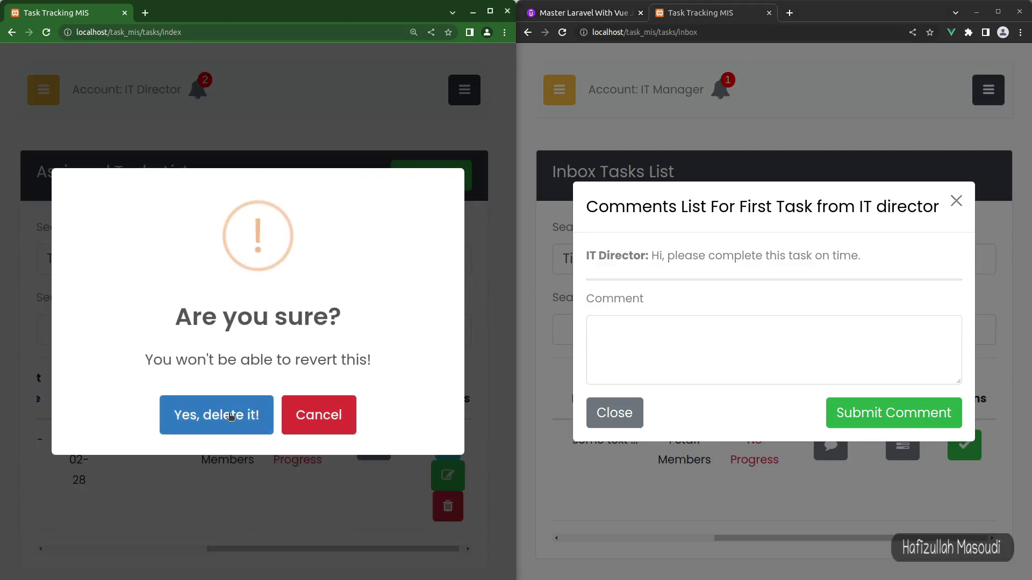
{"action": "left_click", "coordinate": [230, 416]}
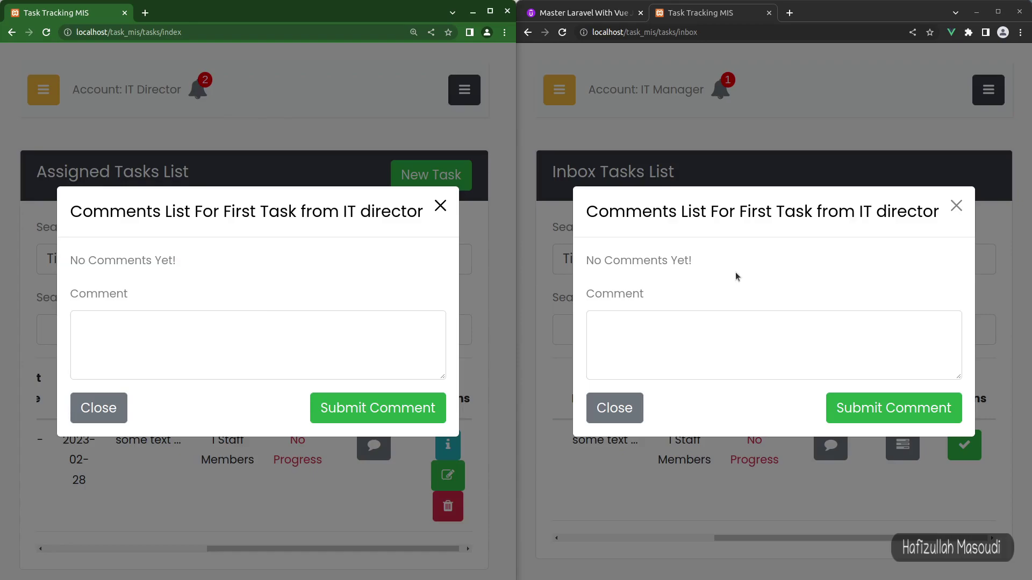
{"action": "left_click", "coordinate": [682, 146]}
{"action": "left_click", "coordinate": [322, 143]}
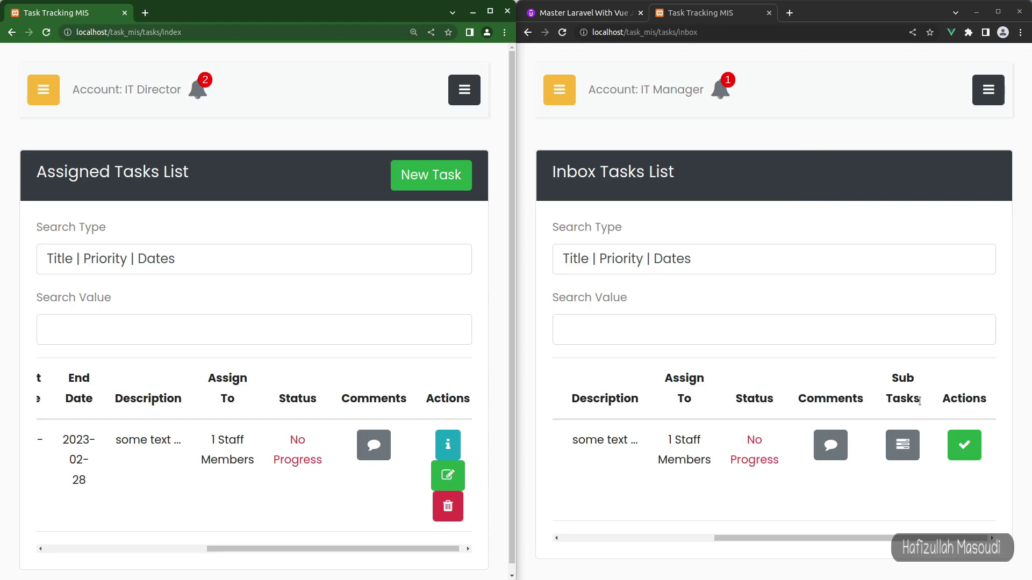
Step: Bring up the perform form for the first task and enter the result 'result of the first task.'
{"action": "left_click", "coordinate": [965, 443]}
{"action": "scroll", "coordinate": [812, 261], "scroll_direction": "down", "scroll_amount": 4}
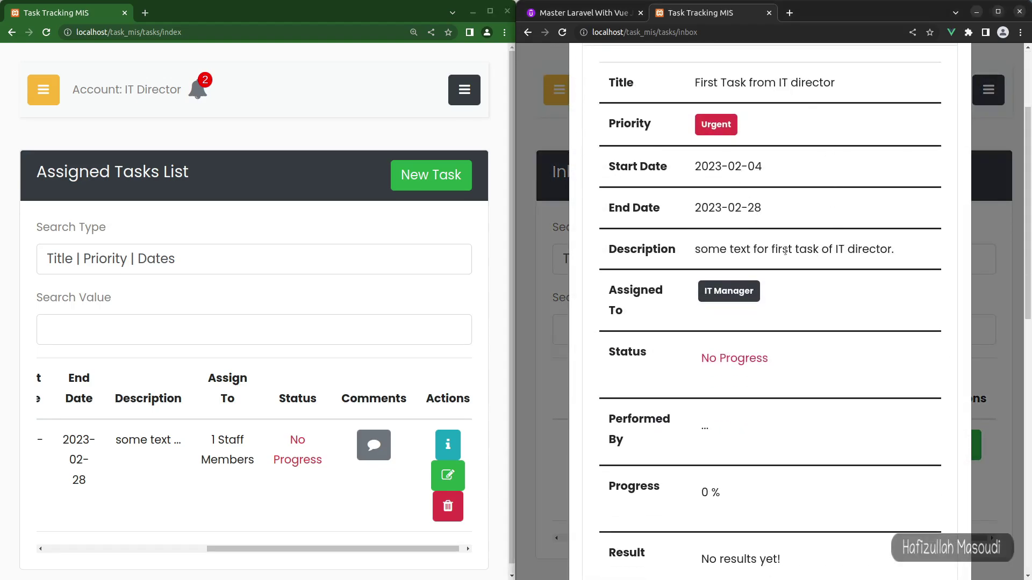
{"action": "scroll", "coordinate": [768, 216], "scroll_direction": "down", "scroll_amount": 9}
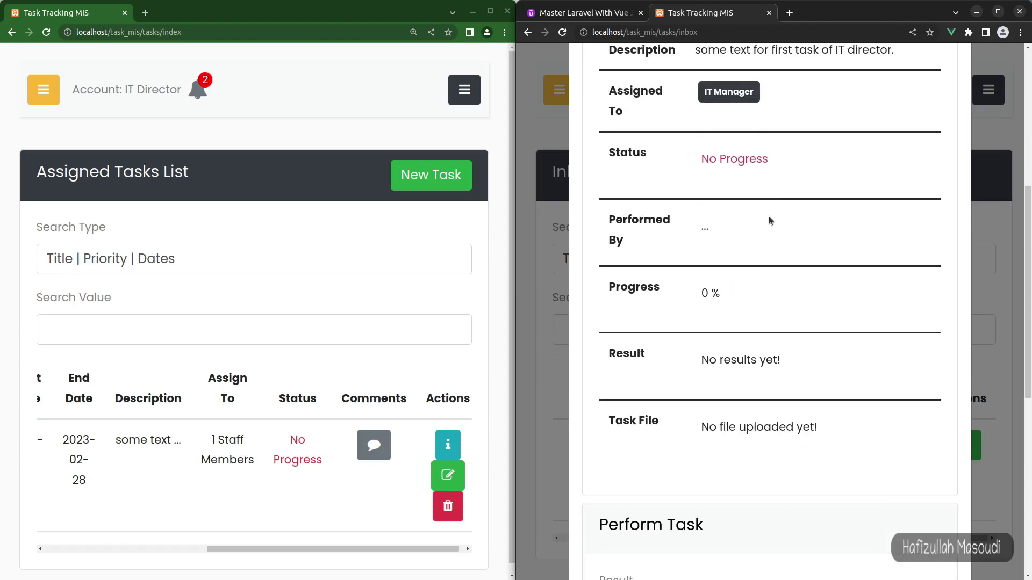
{"action": "scroll", "coordinate": [769, 218], "scroll_direction": "down", "scroll_amount": 3}
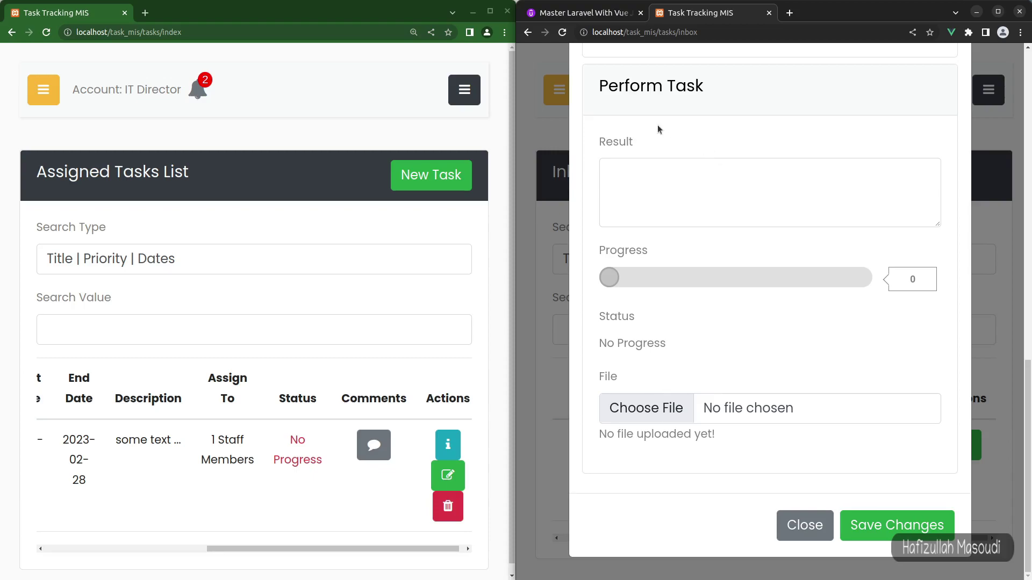
{"action": "left_click", "coordinate": [660, 181]}
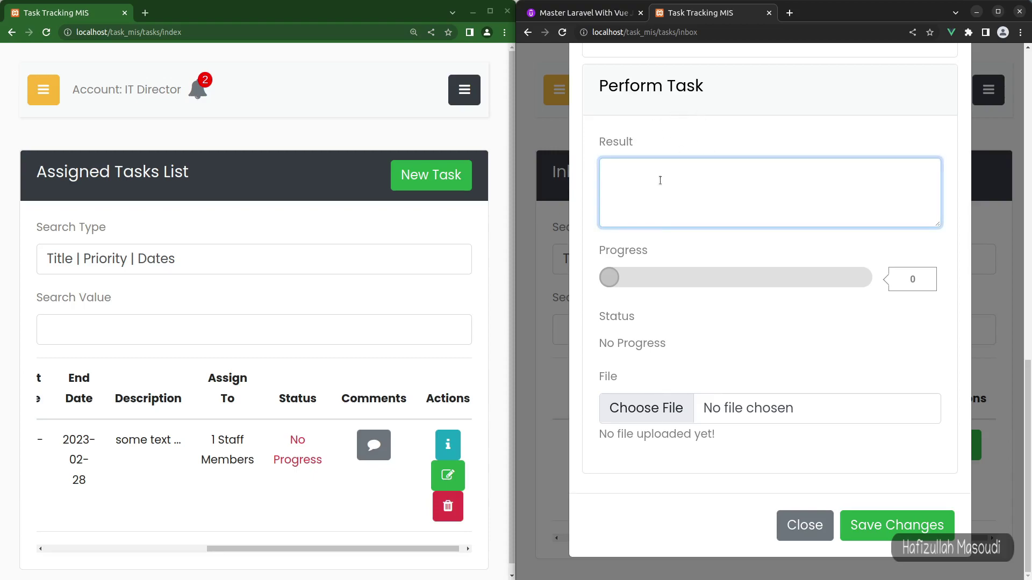
{"action": "type", "text": "result of the first task."}
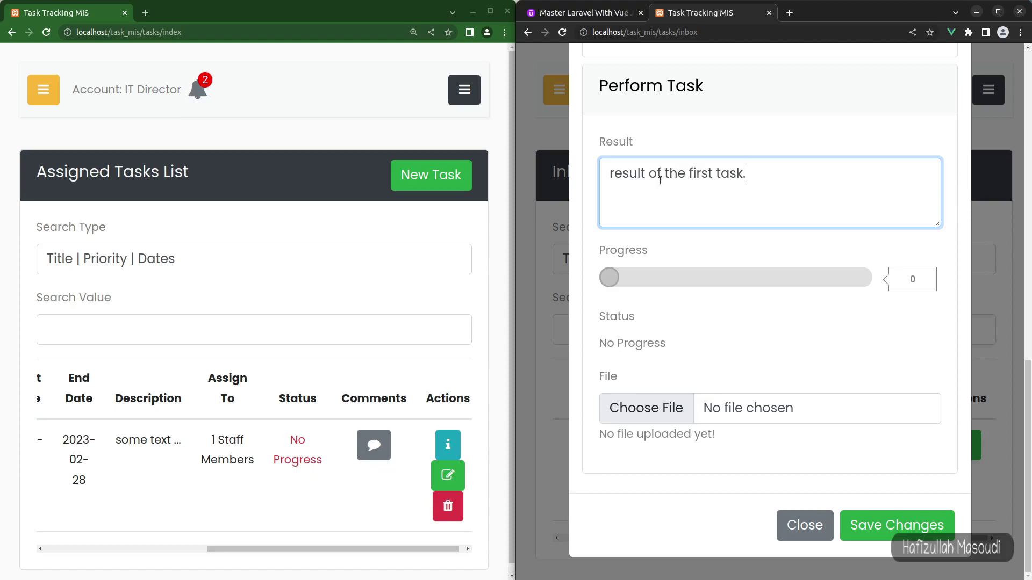
Step: Set progress to 100%, attach the first Wallpapers image, and save the changes
{"action": "left_click_drag", "start_coordinate": [609, 278], "coordinate": [625, 349]}
{"action": "left_click_drag", "start_coordinate": [609, 278], "coordinate": [895, 275]}
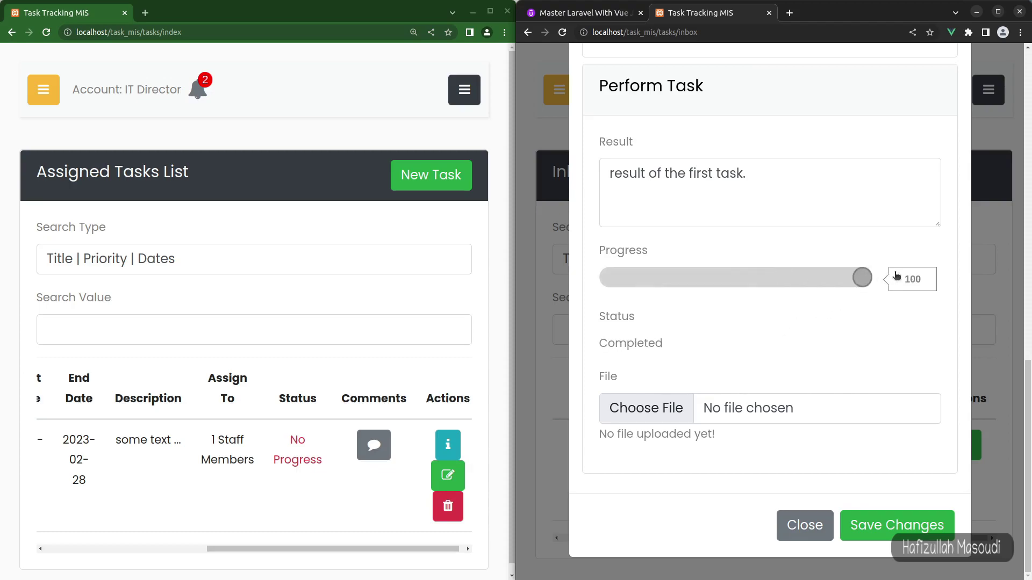
{"action": "left_click", "coordinate": [634, 409]}
{"action": "double_click", "coordinate": [122, 111]}
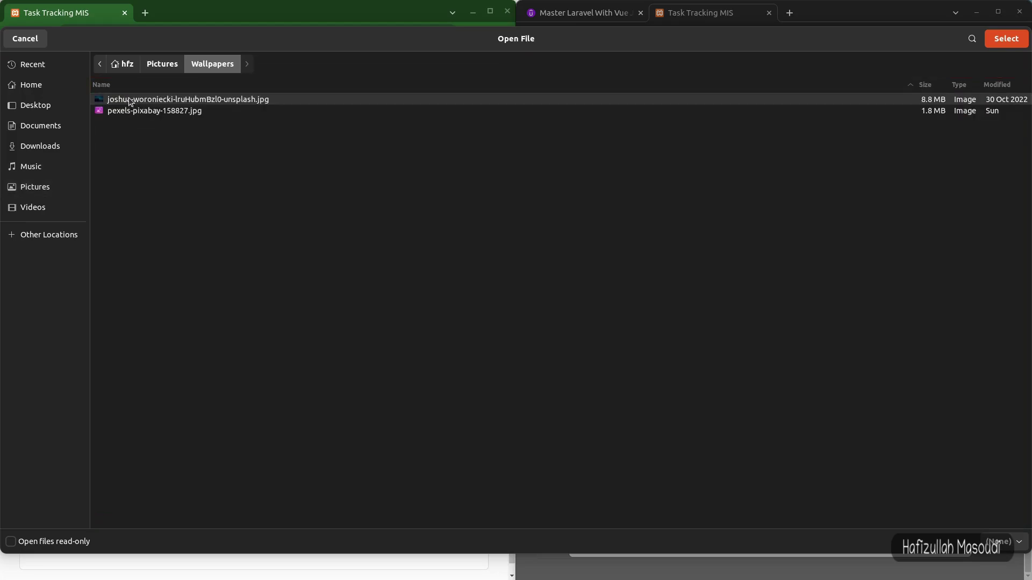
{"action": "double_click", "coordinate": [130, 100]}
{"action": "left_click", "coordinate": [941, 518]}
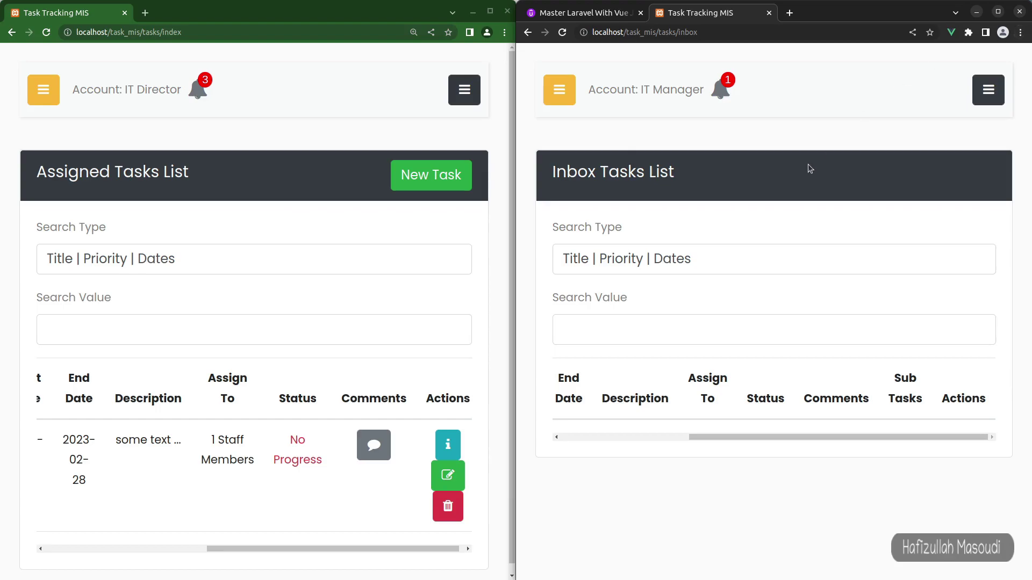
Step: Mark all the IT Director's notifications as read, then view the first task's details (No Progress, 0%)
{"action": "left_click", "coordinate": [197, 90]}
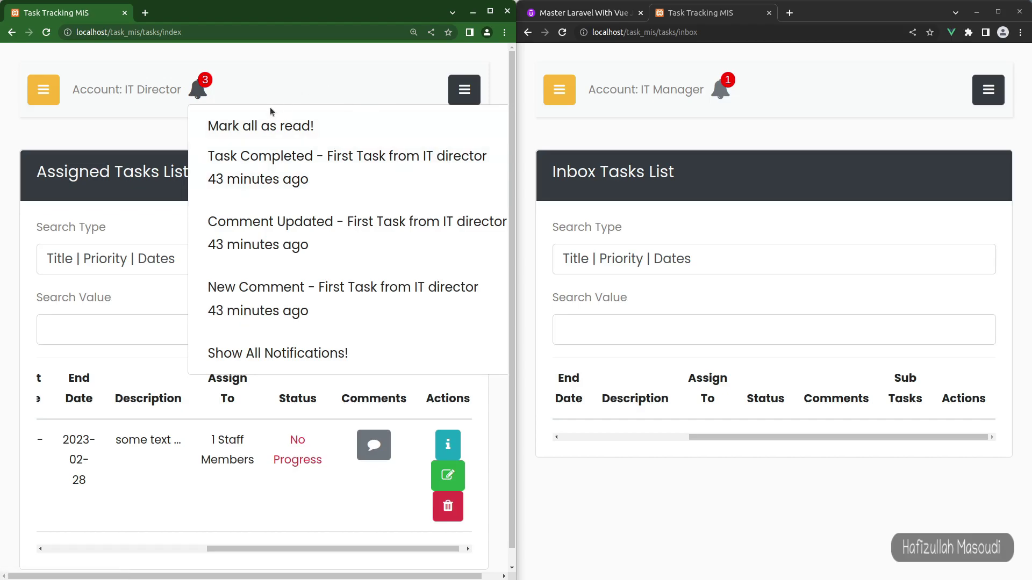
{"action": "left_click", "coordinate": [258, 126]}
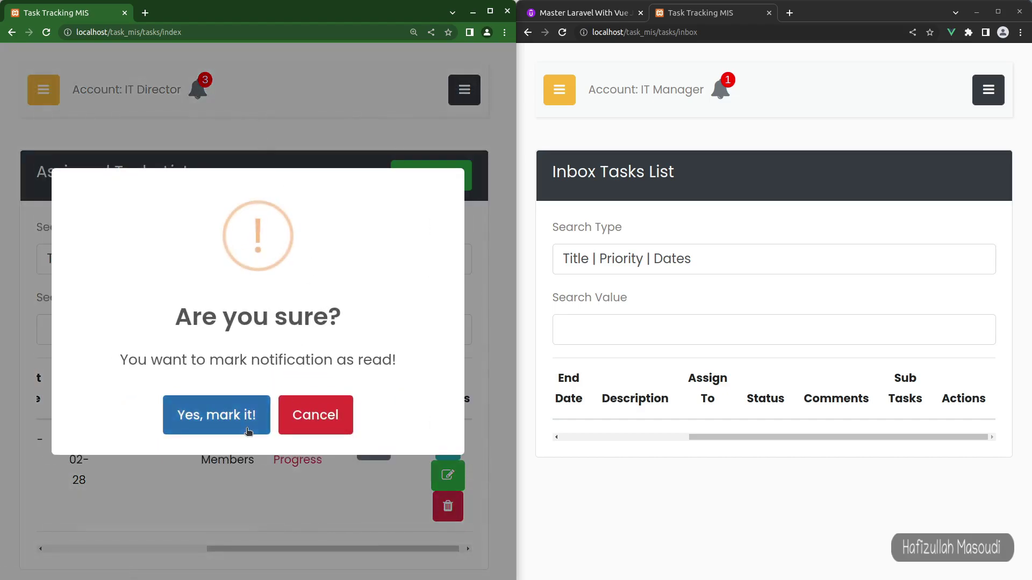
{"action": "left_click", "coordinate": [216, 415]}
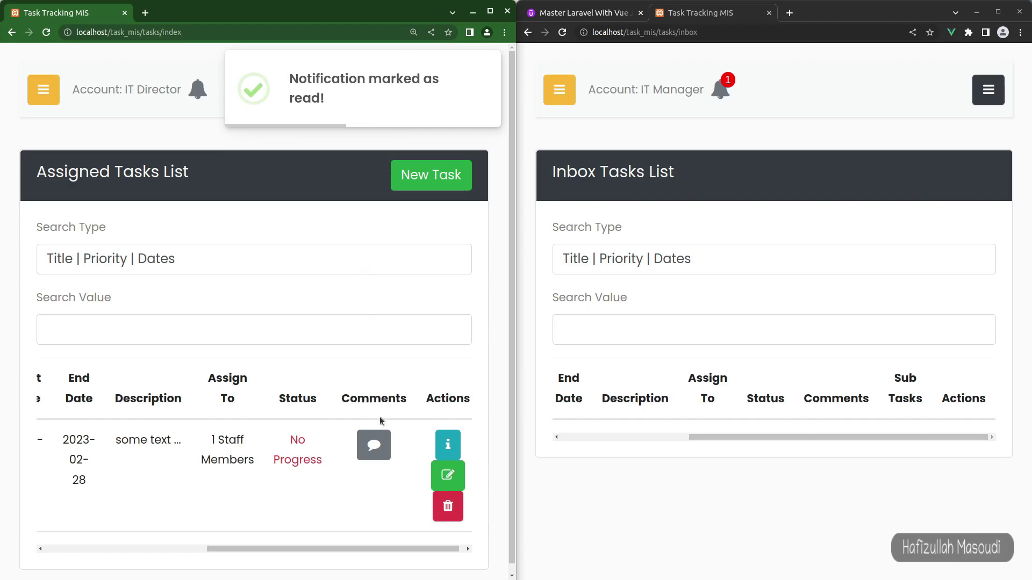
{"action": "left_click", "coordinate": [446, 448]}
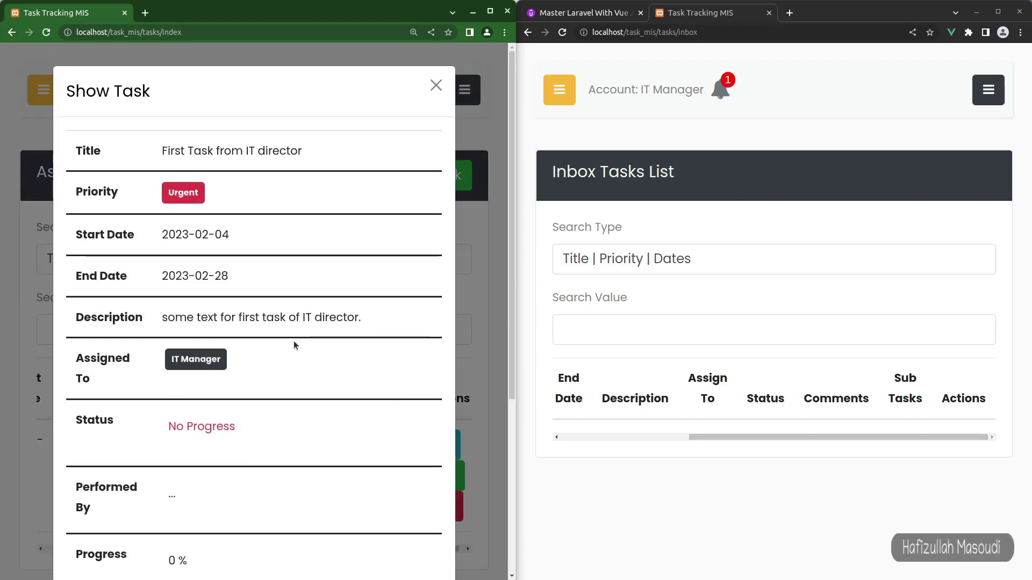
{"action": "scroll", "coordinate": [250, 303], "scroll_direction": "down", "scroll_amount": 5}
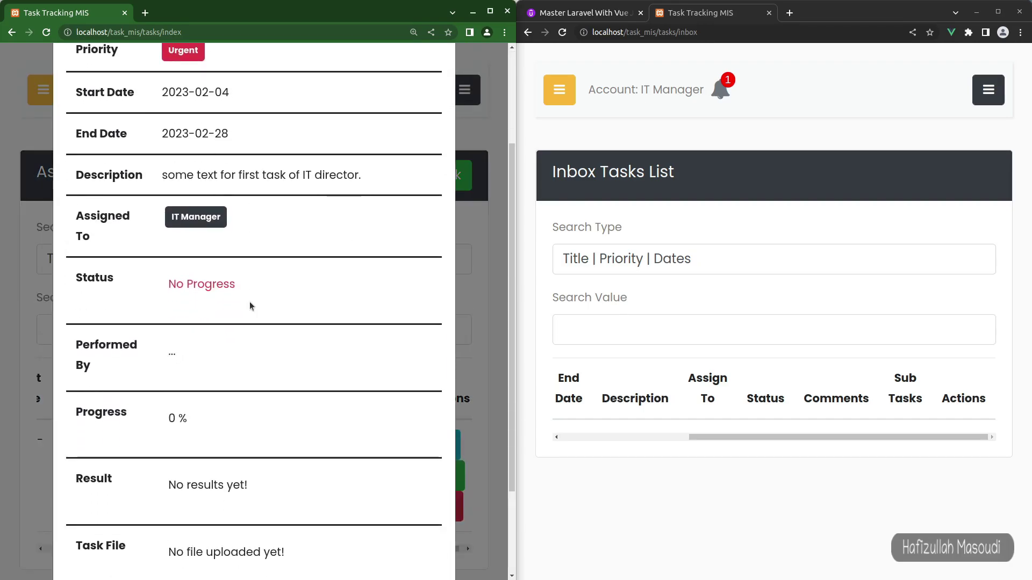
Step: Reload the IT Director's task list with F5 and reopen the first task's details, now Completed
{"action": "left_click", "coordinate": [493, 281]}
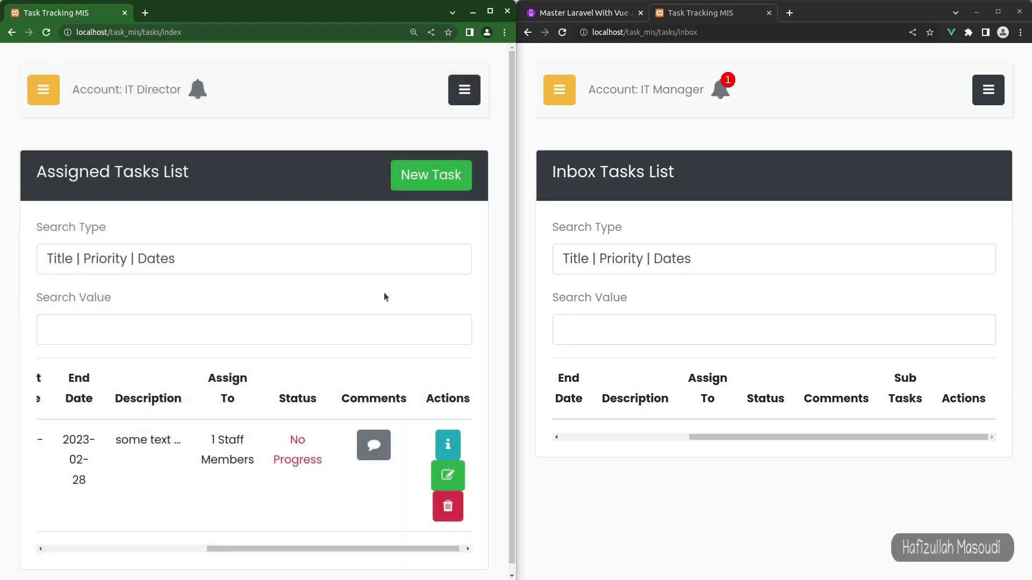
{"action": "key", "text": "F5"}
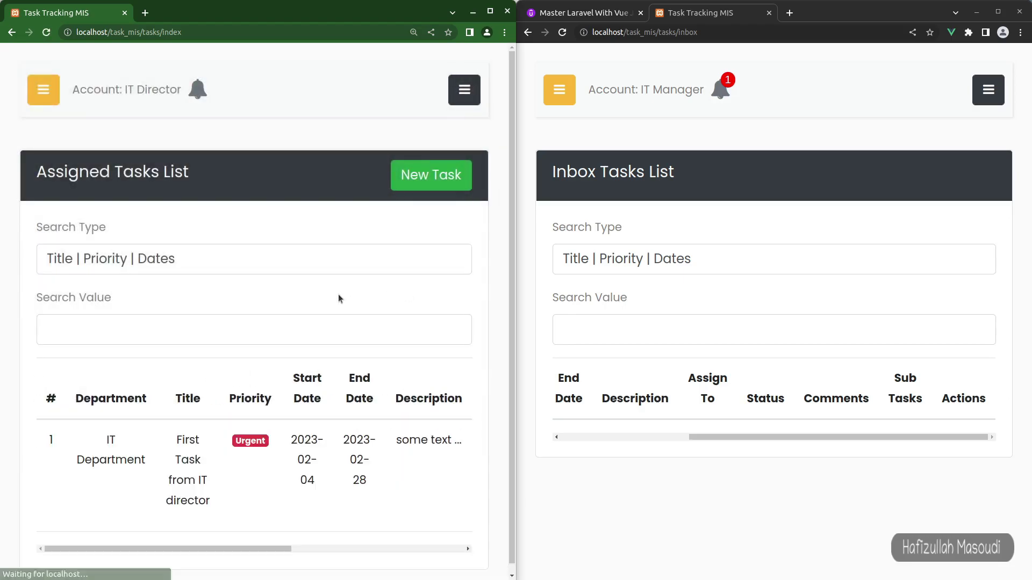
{"action": "scroll", "coordinate": [351, 459], "scroll_direction": "right", "scroll_amount": 5}
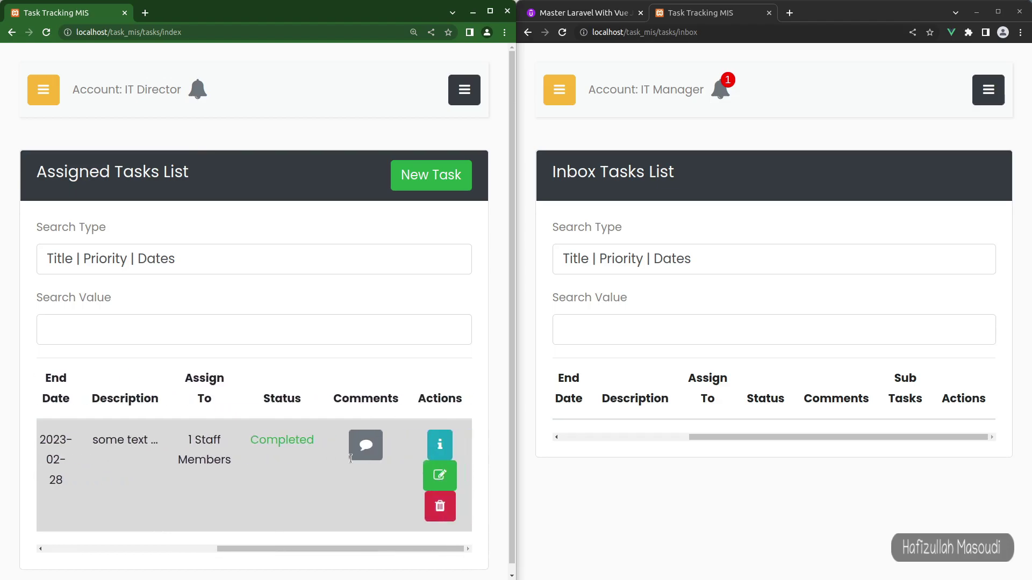
{"action": "left_click", "coordinate": [440, 442]}
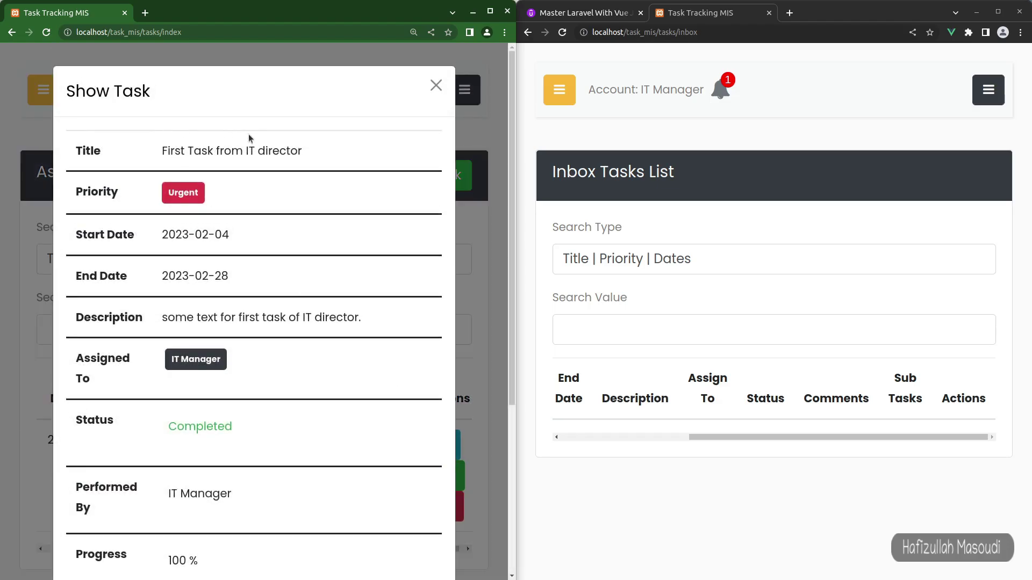
Step: Check the task's Performed By and Result, and view its attached image file
{"action": "scroll", "coordinate": [279, 187], "scroll_direction": "down", "scroll_amount": 4}
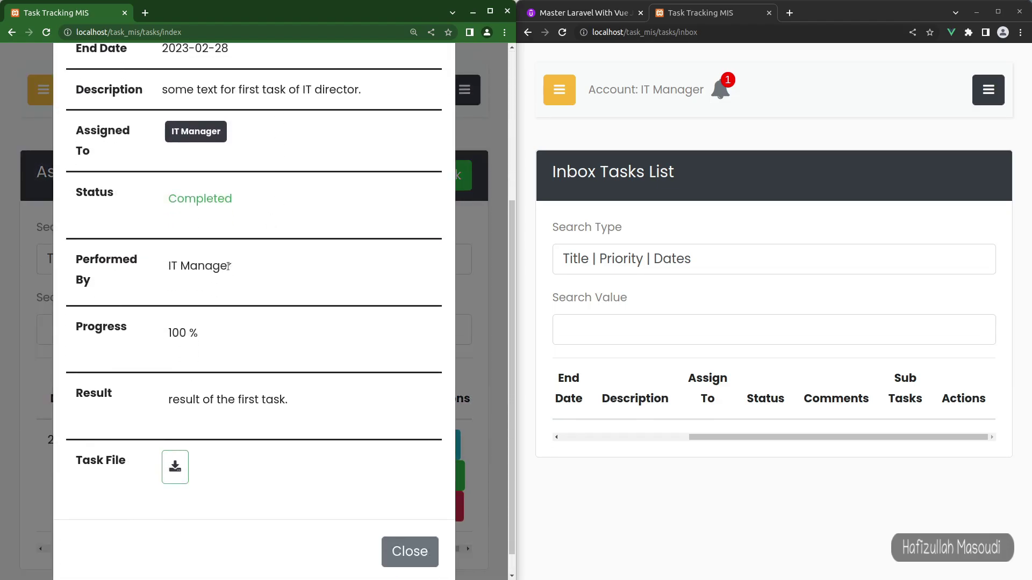
{"action": "left_click_drag", "start_coordinate": [232, 268], "coordinate": [163, 270]}
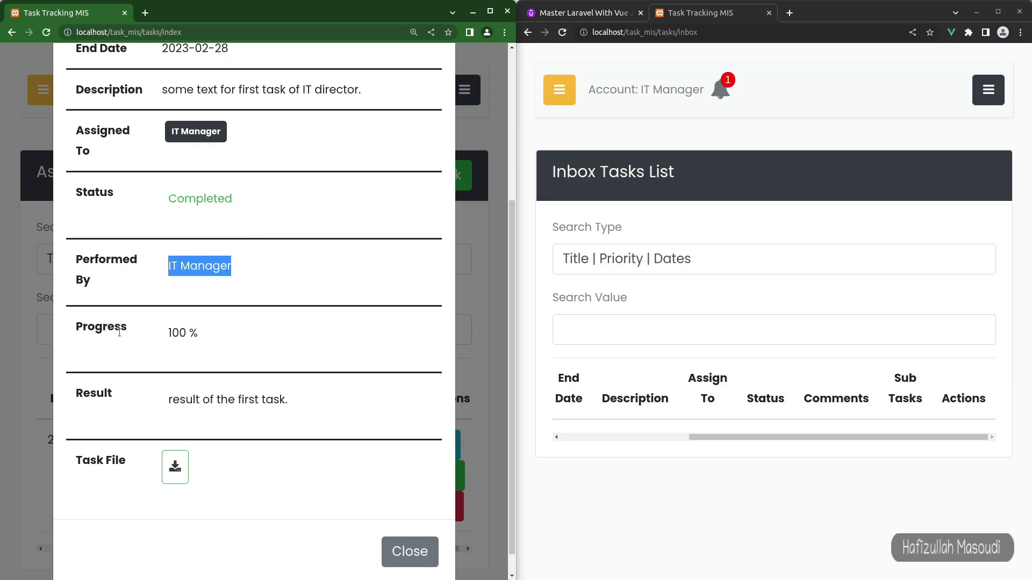
{"action": "scroll", "coordinate": [202, 332], "scroll_direction": "down", "scroll_amount": 1}
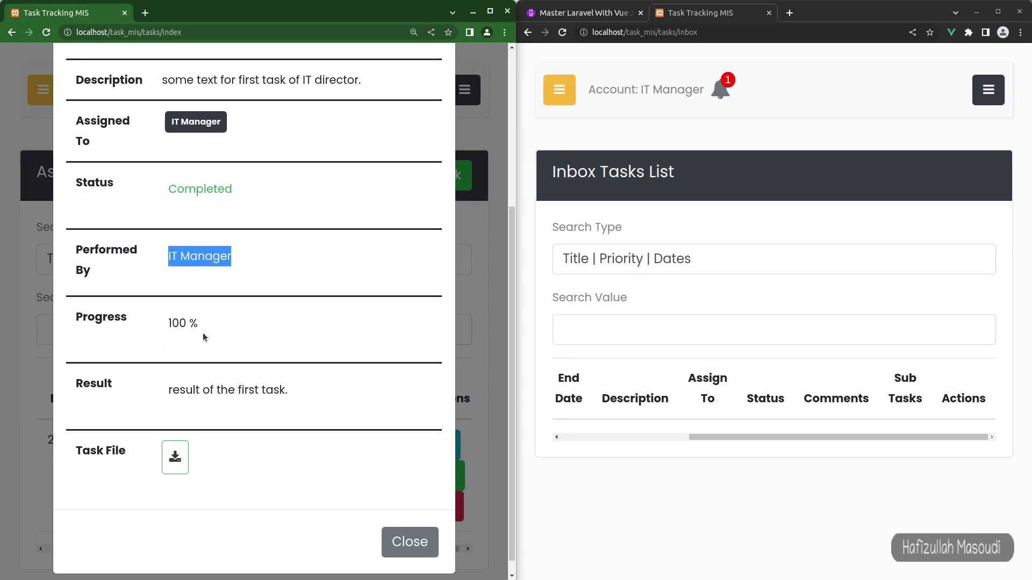
{"action": "left_click", "coordinate": [173, 440]}
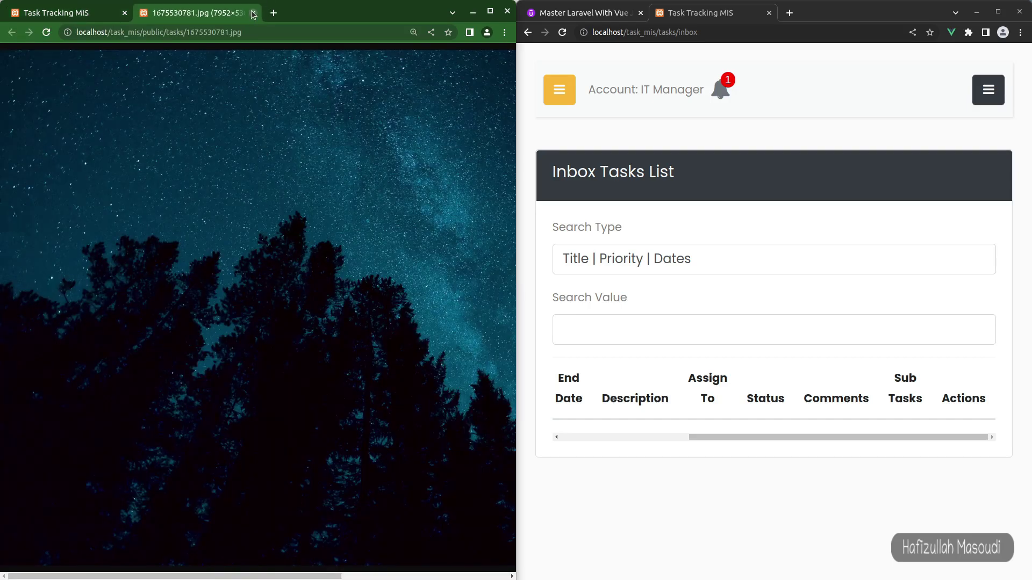
{"action": "left_click", "coordinate": [253, 14]}
{"action": "key", "text": "Escape"}
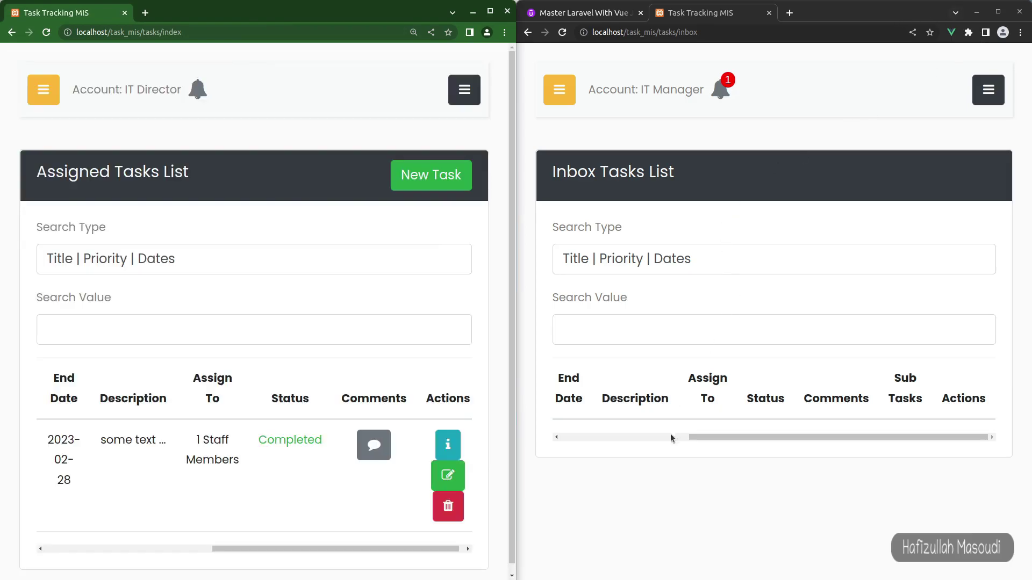
Step: As IT Manager, lower the completed first task's progress to 50% and save the change
{"action": "left_click", "coordinate": [560, 94]}
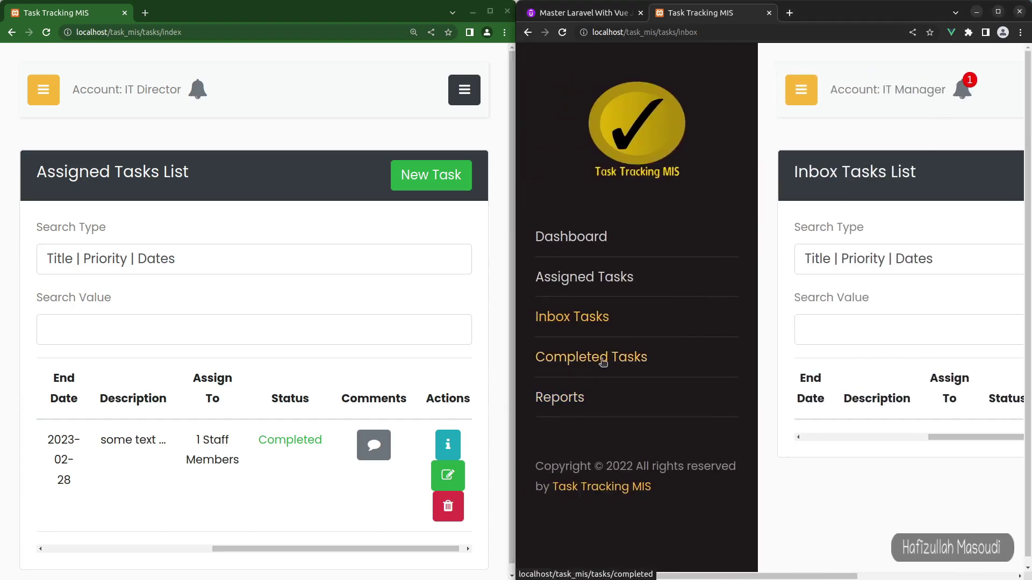
{"action": "left_click", "coordinate": [604, 358]}
{"action": "scroll", "coordinate": [708, 456], "scroll_direction": "right", "scroll_amount": 5}
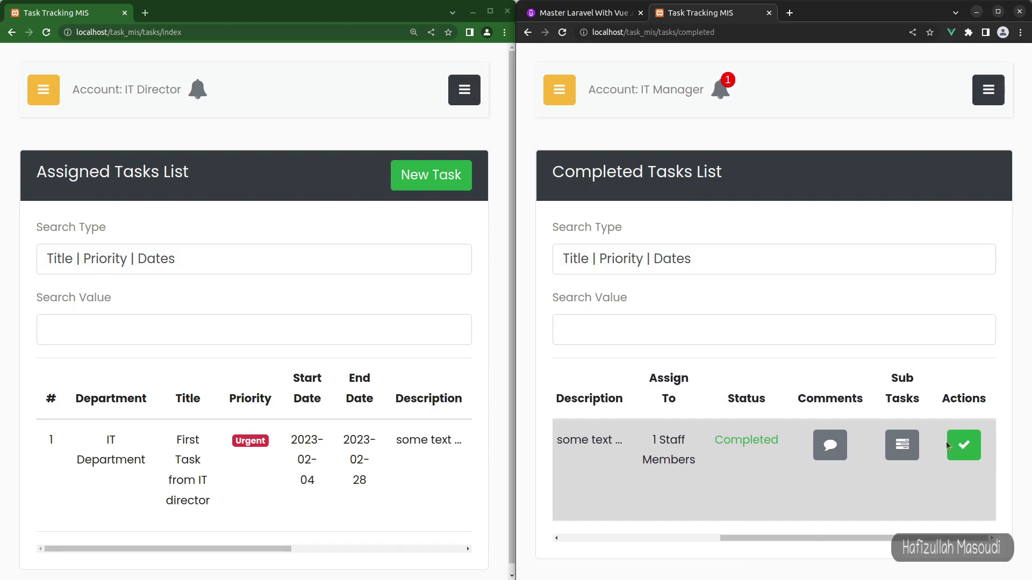
{"action": "left_click", "coordinate": [969, 448]}
{"action": "scroll", "coordinate": [693, 301], "scroll_direction": "down", "scroll_amount": 12}
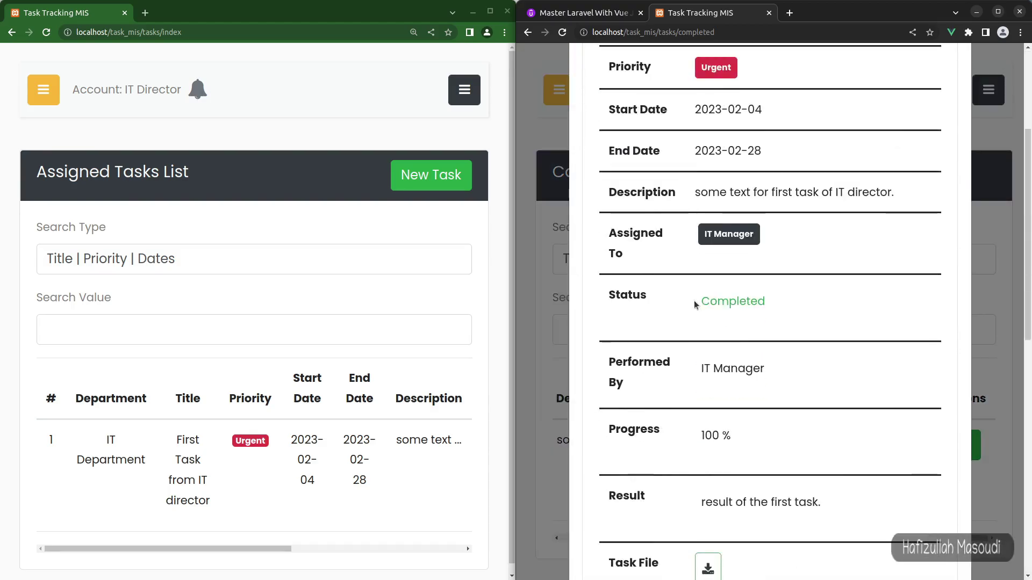
{"action": "scroll", "coordinate": [693, 305], "scroll_direction": "down", "scroll_amount": 2}
{"action": "left_click_drag", "start_coordinate": [861, 305], "coordinate": [737, 307]}
{"action": "scroll", "coordinate": [879, 376], "scroll_direction": "down", "scroll_amount": 1}
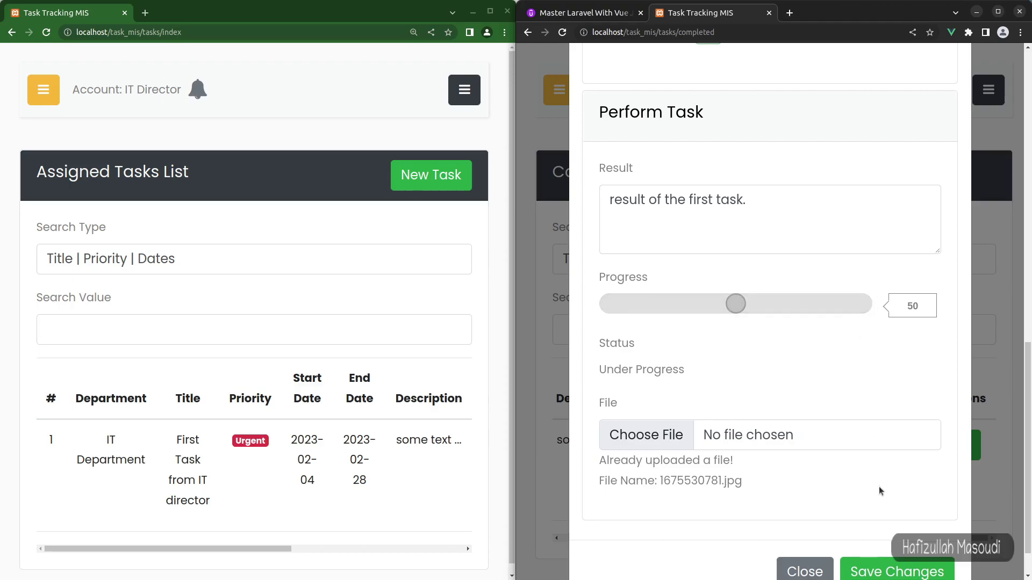
{"action": "left_click", "coordinate": [888, 520]}
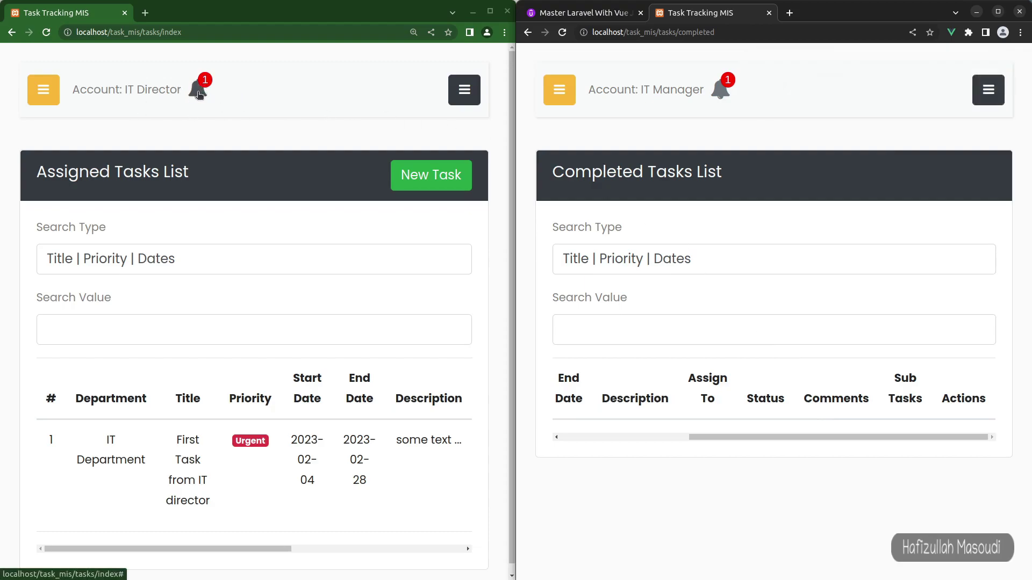
Step: View the IT Director's new notification, then maximise the IT Manager's Inbox Tasks List showing Under Progress
{"action": "left_click", "coordinate": [197, 90]}
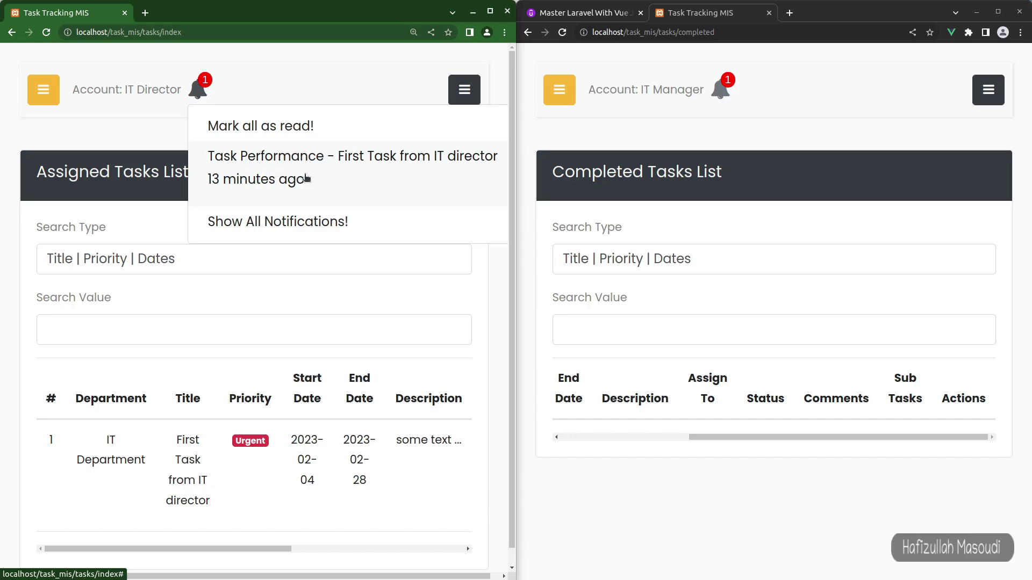
{"action": "left_click", "coordinate": [652, 173]}
{"action": "left_click", "coordinate": [555, 93]}
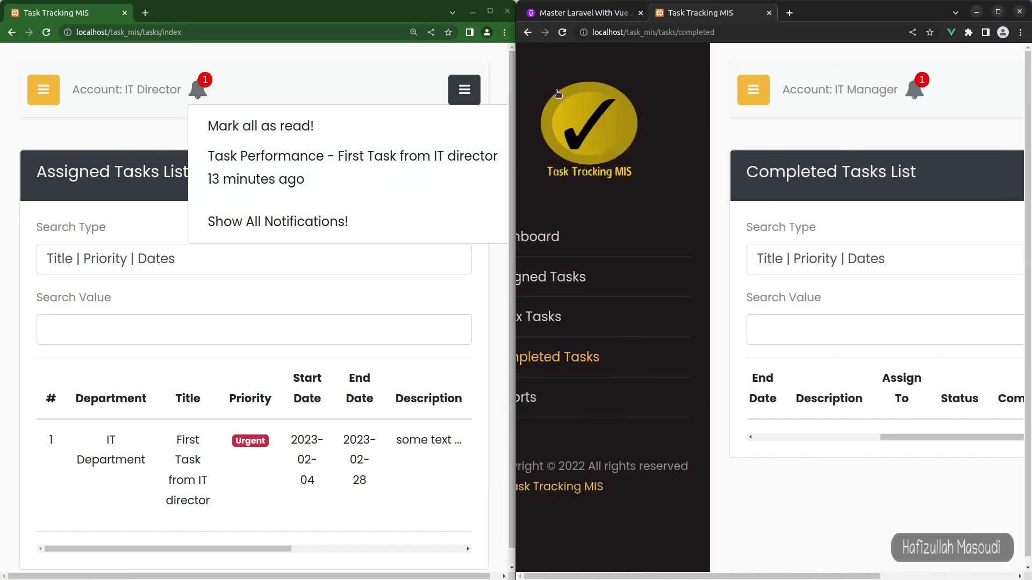
{"action": "left_click", "coordinate": [584, 321]}
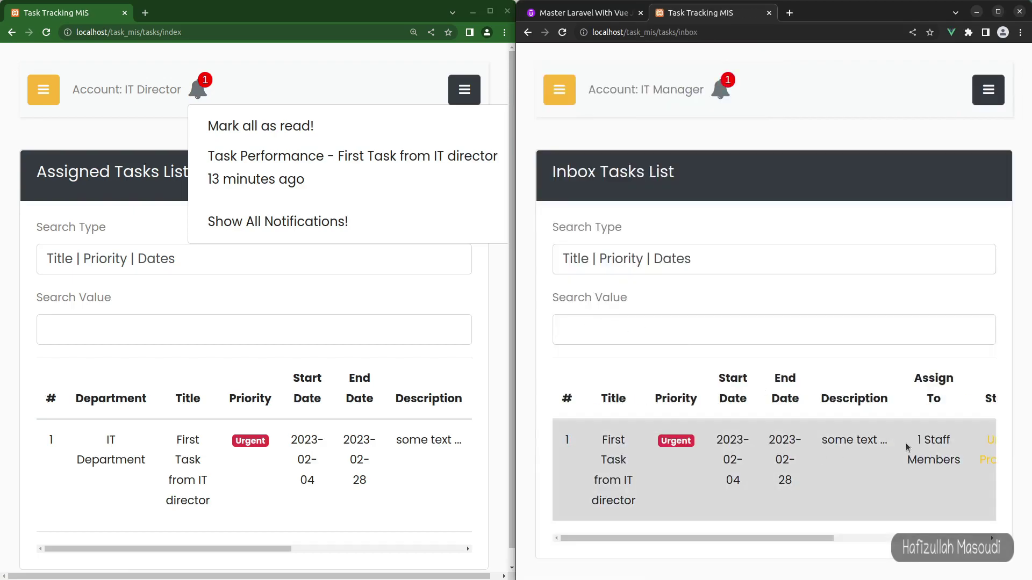
{"action": "left_click_drag", "start_coordinate": [750, 538], "coordinate": [928, 554]}
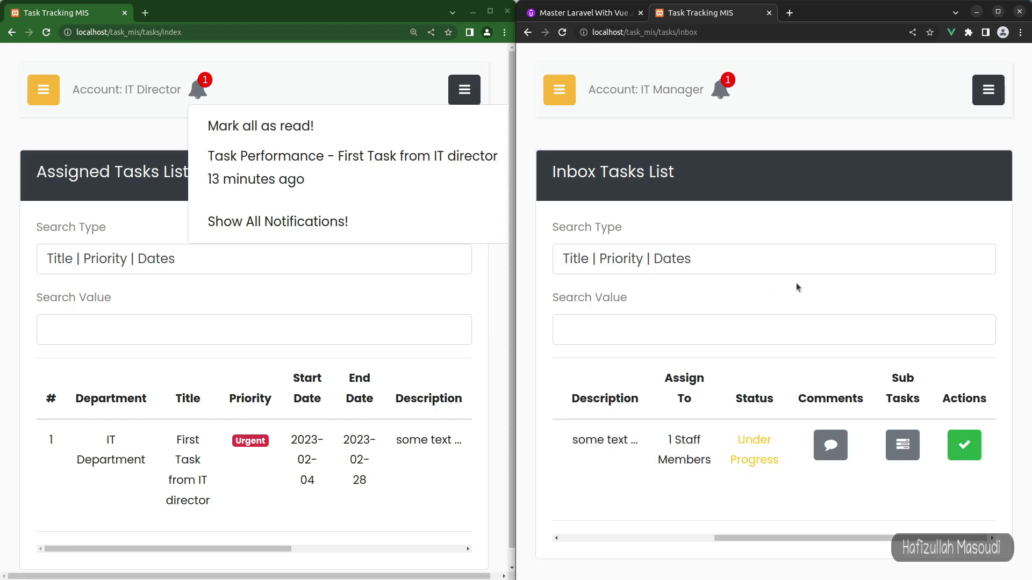
{"action": "key", "text": "super+Up"}
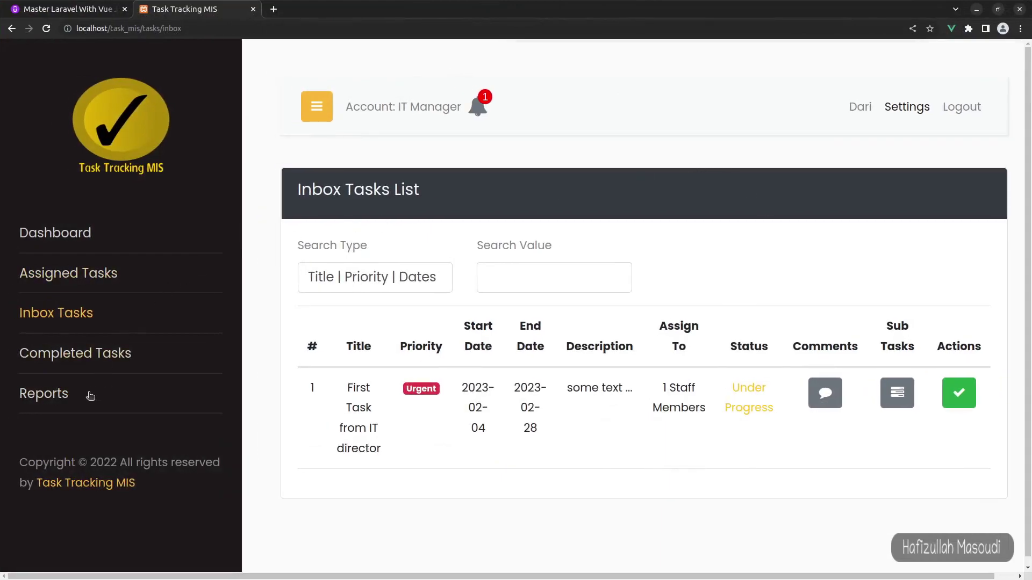
Step: Export the Assigned Tasks report for 02/01/2023 to 02/28/2023 to Excel
{"action": "left_click", "coordinate": [54, 396]}
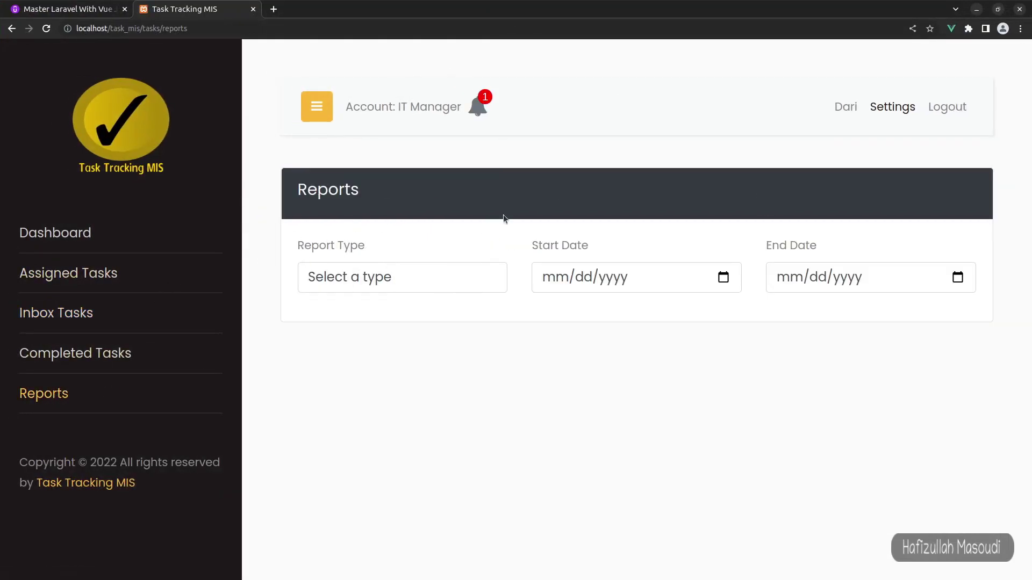
{"action": "left_click", "coordinate": [377, 285]}
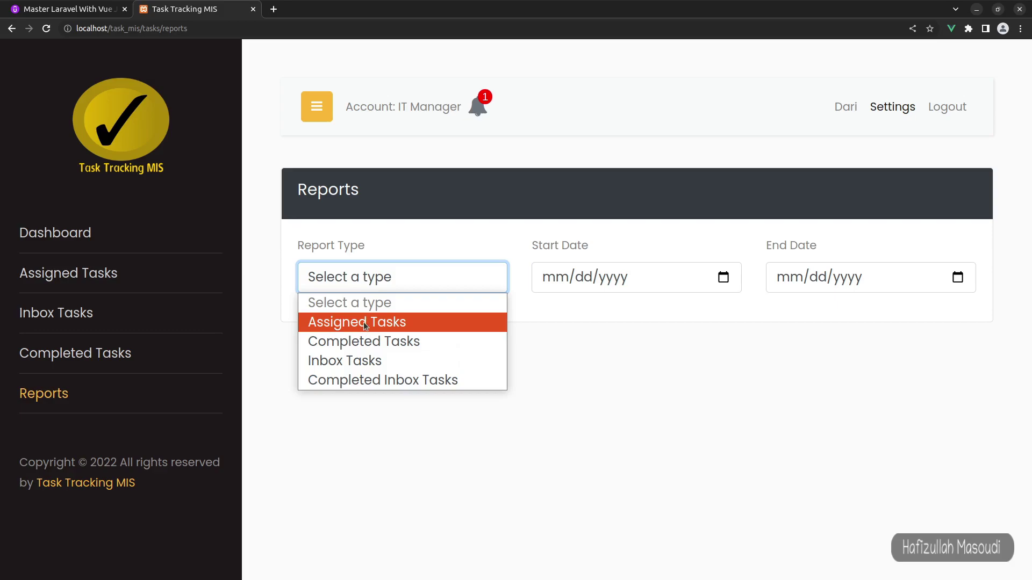
{"action": "left_click", "coordinate": [365, 323]}
{"action": "left_click", "coordinate": [723, 278]}
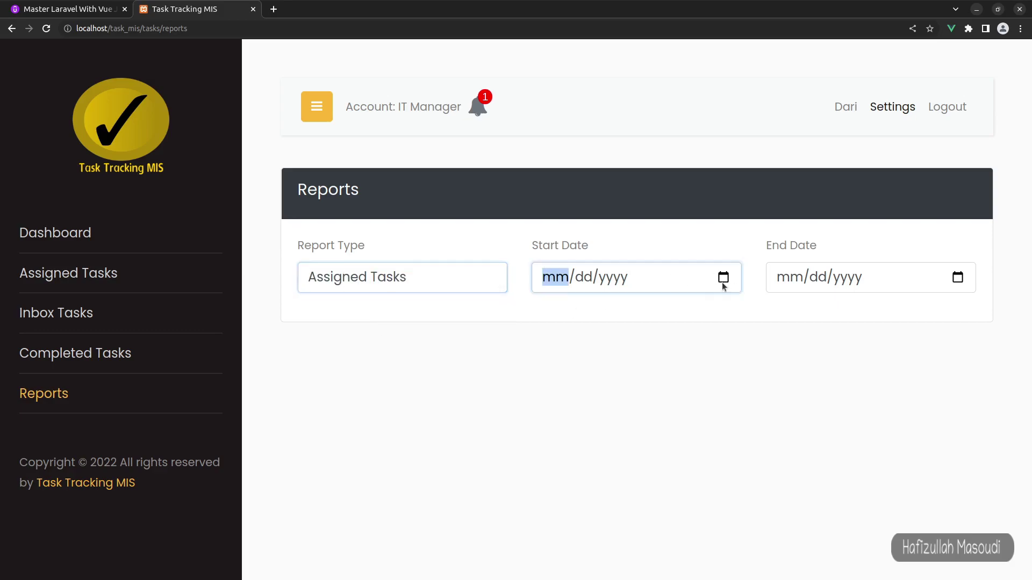
{"action": "left_click", "coordinate": [619, 364]}
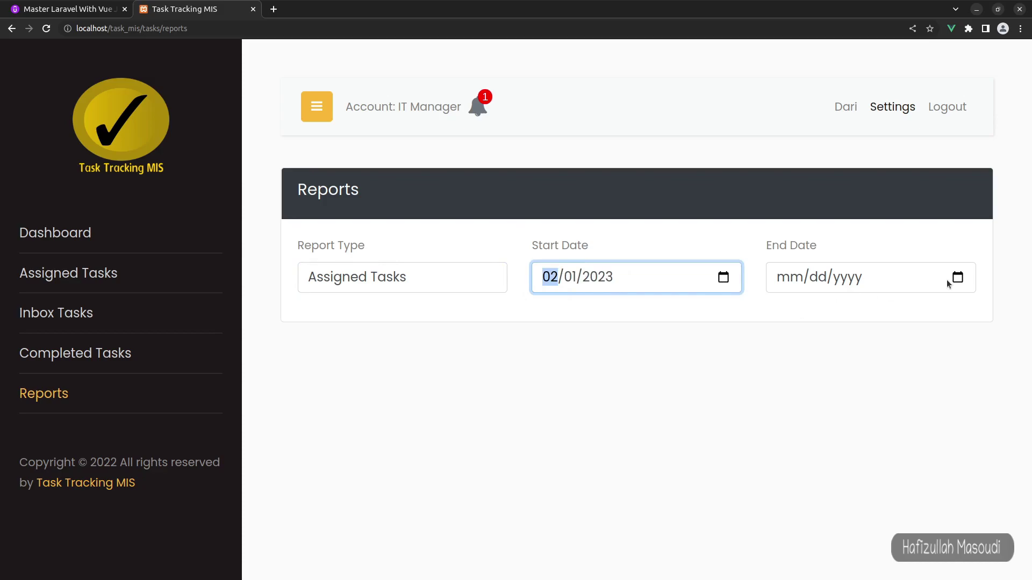
{"action": "left_click", "coordinate": [958, 279]}
{"action": "left_click", "coordinate": [832, 454]}
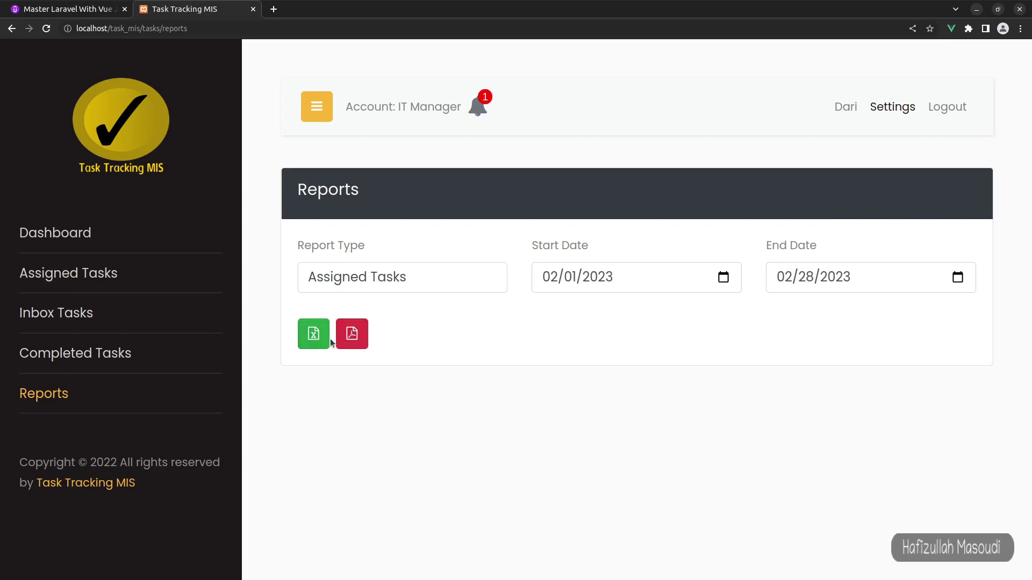
{"action": "left_click", "coordinate": [313, 344]}
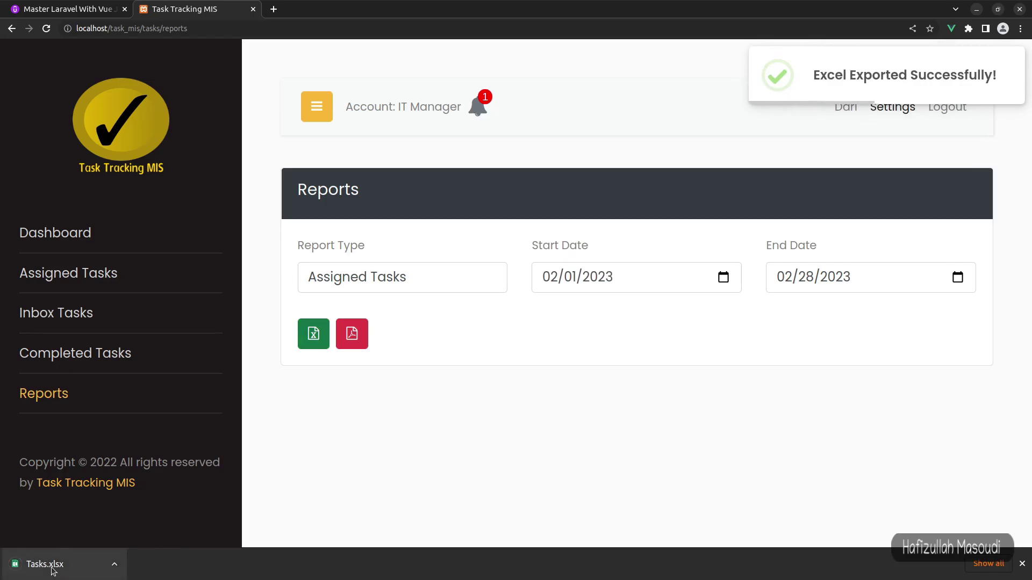
Step: Open Tasks.xlsx, confirm only the header row has data, and return to the browser
{"action": "left_click", "coordinate": [66, 569]}
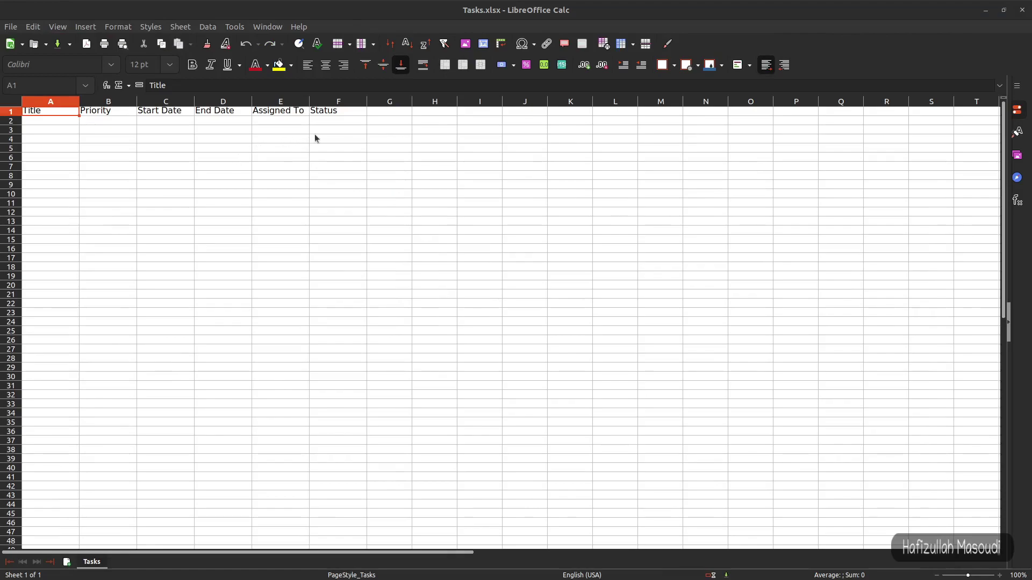
{"action": "left_click_drag", "start_coordinate": [344, 119], "coordinate": [53, 121]}
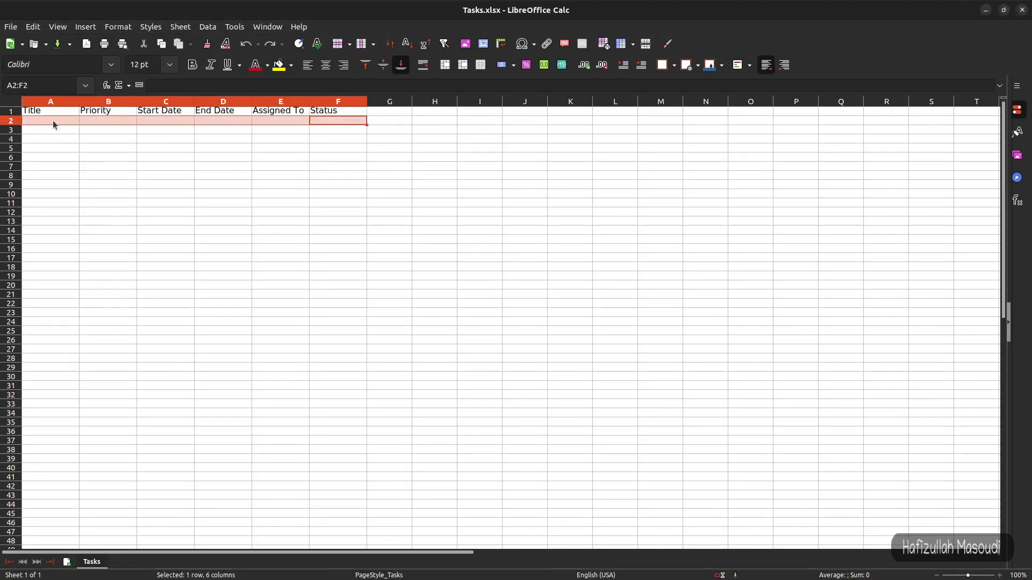
{"action": "left_click", "coordinate": [139, 157]}
{"action": "left_click", "coordinate": [212, 167]}
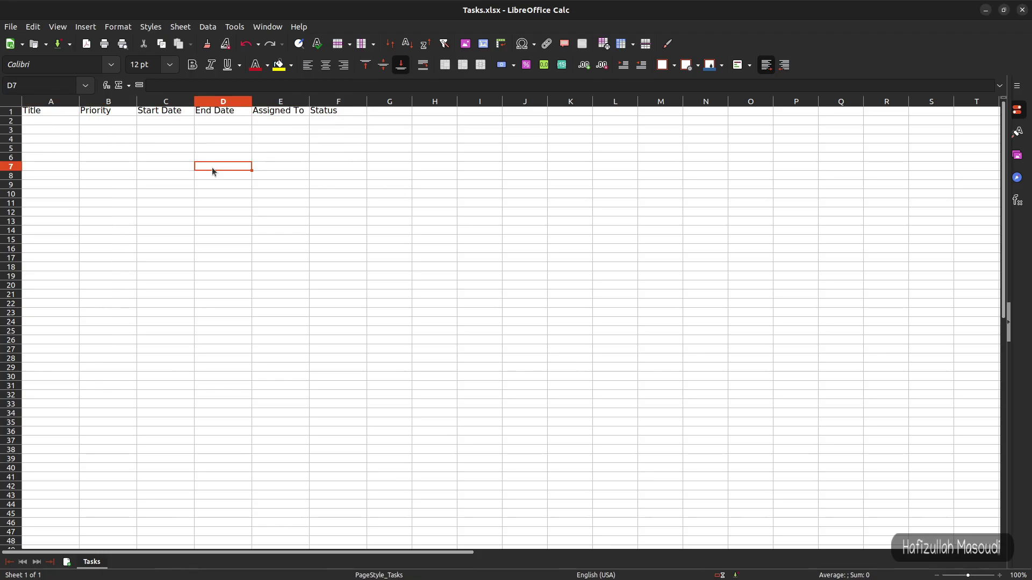
{"action": "left_click_drag", "start_coordinate": [51, 122], "coordinate": [299, 130]}
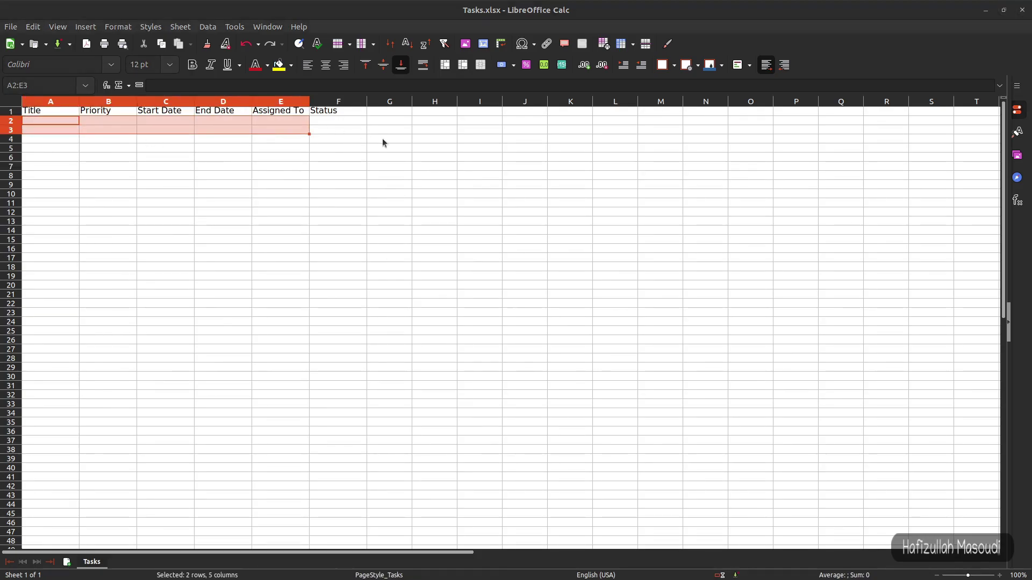
{"action": "key", "text": "alt+Tab"}
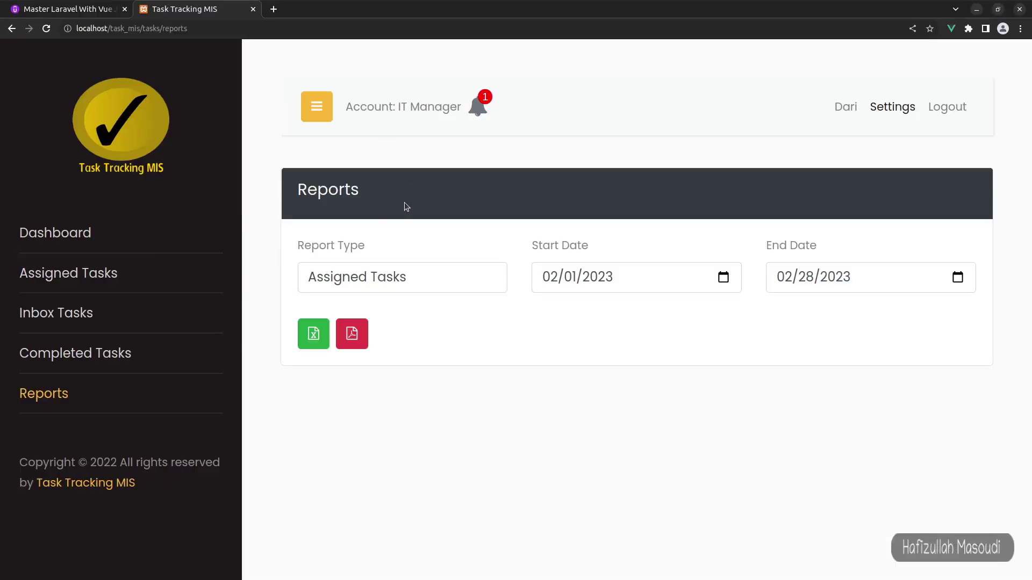
Step: Select the Inbox Tasks report type on the Reports page
{"action": "left_click", "coordinate": [78, 276]}
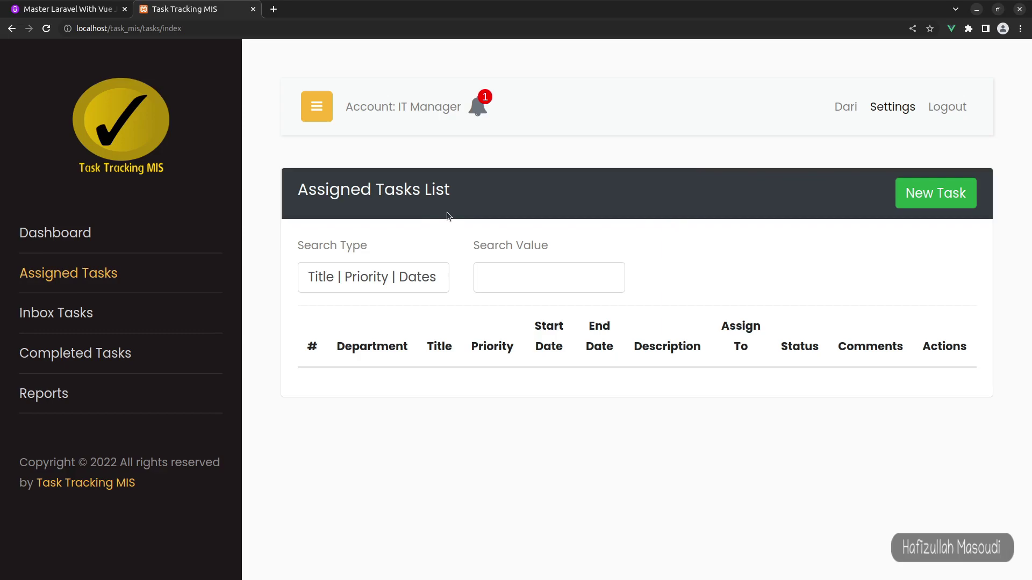
{"action": "left_click", "coordinate": [47, 393]}
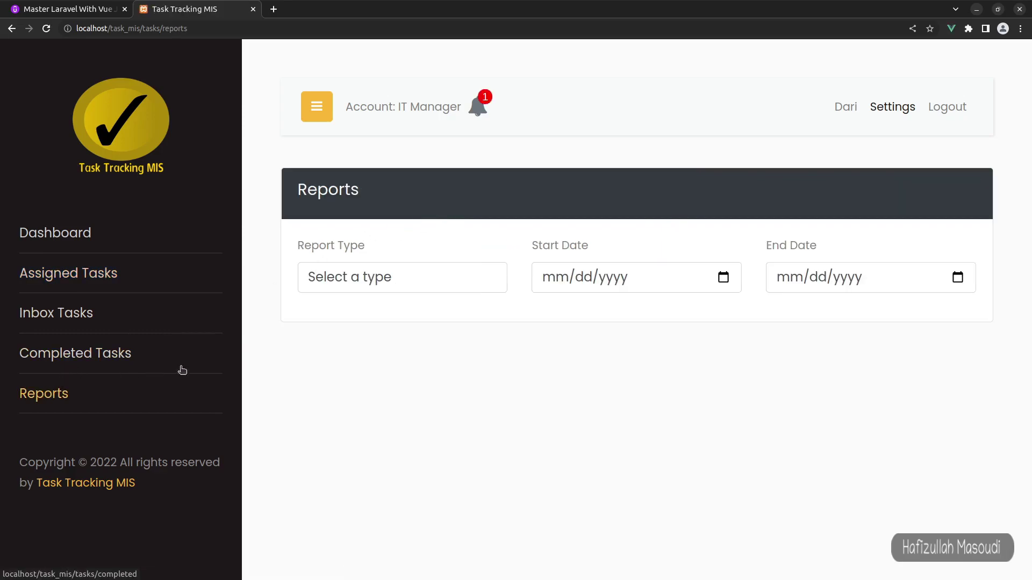
{"action": "left_click", "coordinate": [385, 275]}
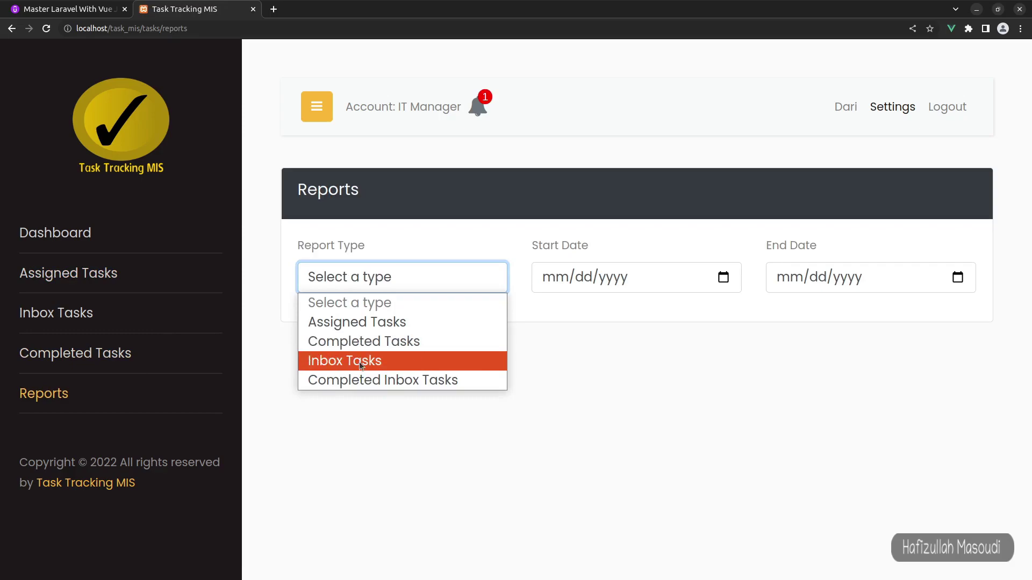
{"action": "left_click", "coordinate": [375, 365]}
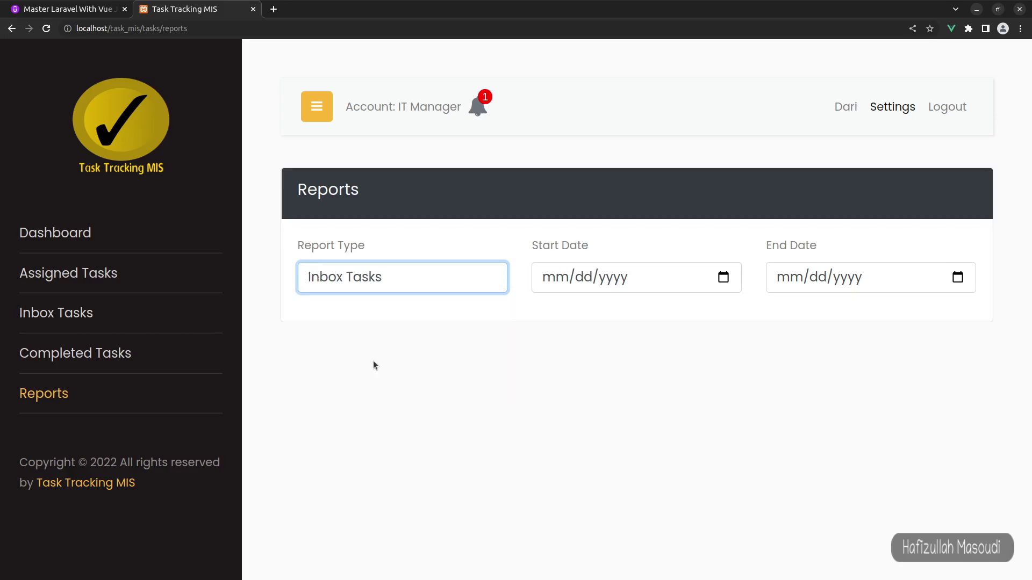
Step: Set the date range 02/01/2023 to 02/28/2023 and export the report to Excel
{"action": "left_click", "coordinate": [723, 277]}
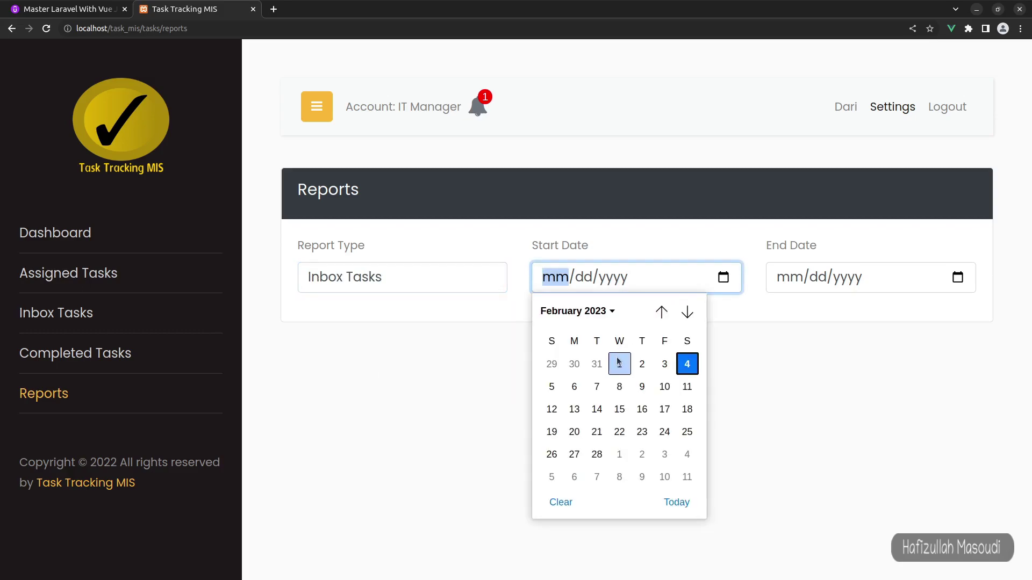
{"action": "left_click", "coordinate": [617, 361]}
{"action": "left_click", "coordinate": [958, 277]}
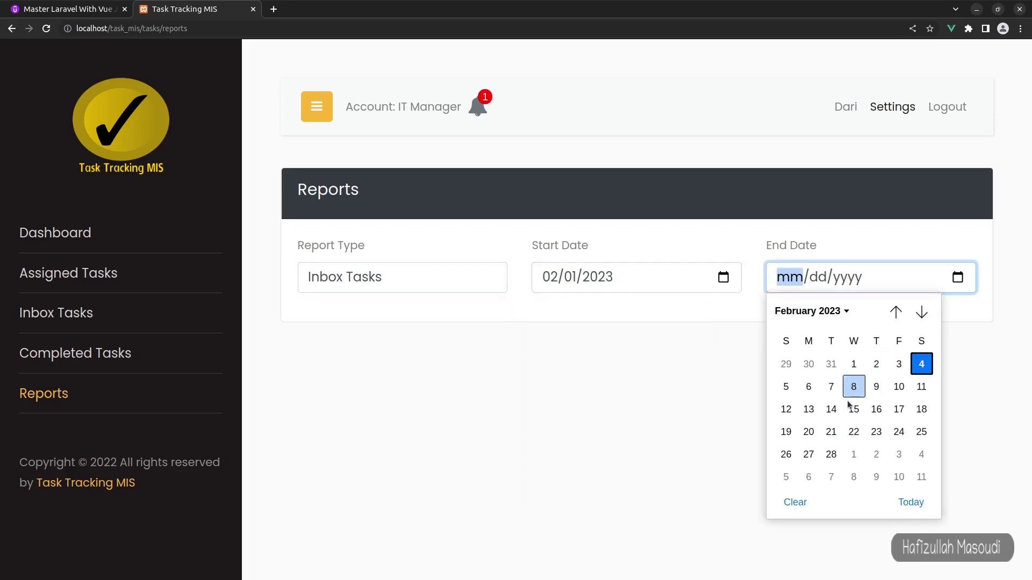
{"action": "left_click", "coordinate": [833, 455]}
{"action": "left_click", "coordinate": [322, 334]}
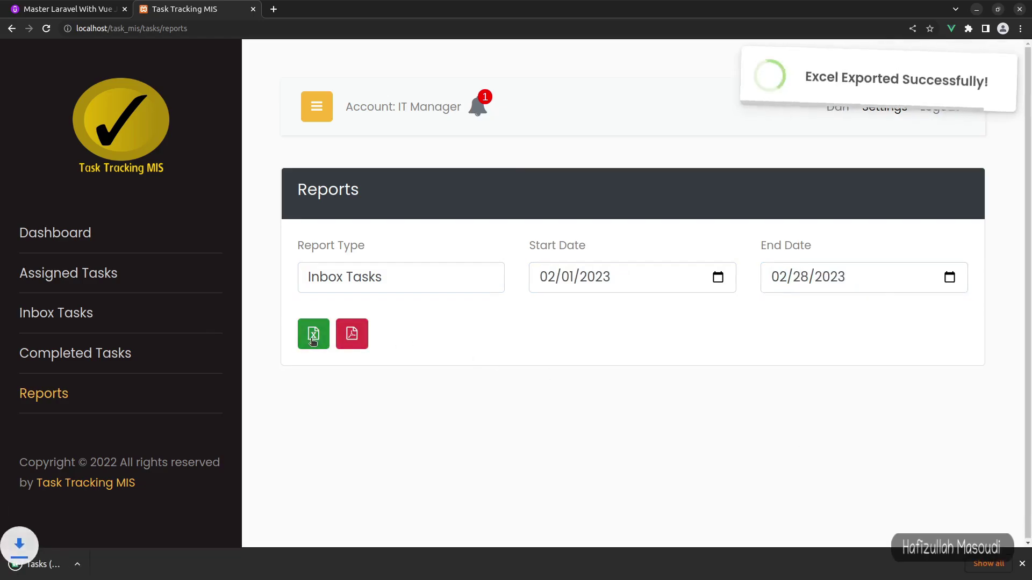
Step: Open Tasks (2).xlsx, check its Under Progress task row A2:F2, then minimise Calc
{"action": "left_click", "coordinate": [47, 571]}
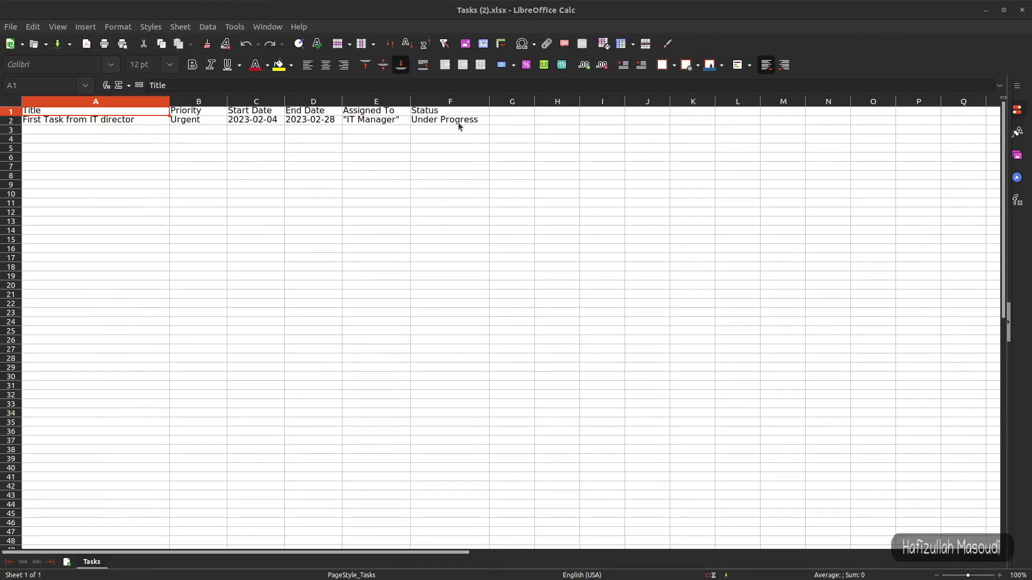
{"action": "left_click_drag", "start_coordinate": [461, 125], "coordinate": [95, 124]}
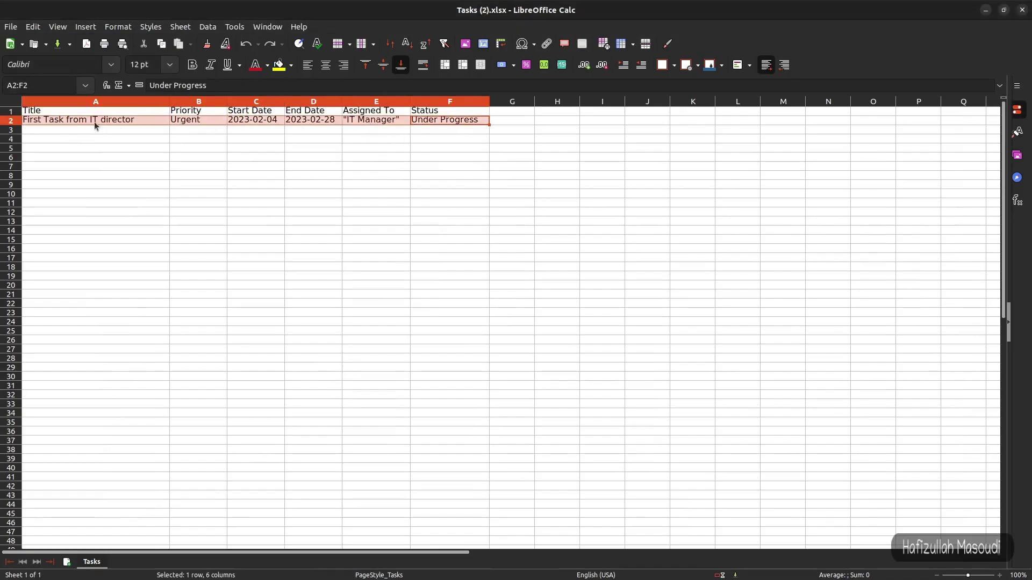
{"action": "left_click", "coordinate": [455, 122]}
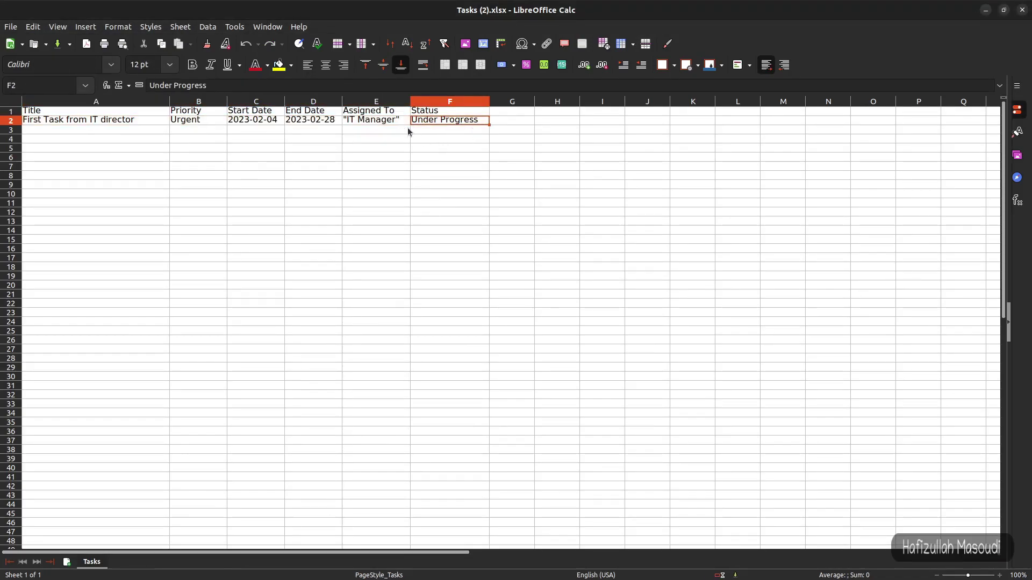
{"action": "left_click", "coordinate": [985, 9]}
Step: Export the Inbox Tasks report as Tasks (1).pdf, review its task row, and close it
{"action": "left_click", "coordinate": [352, 335]}
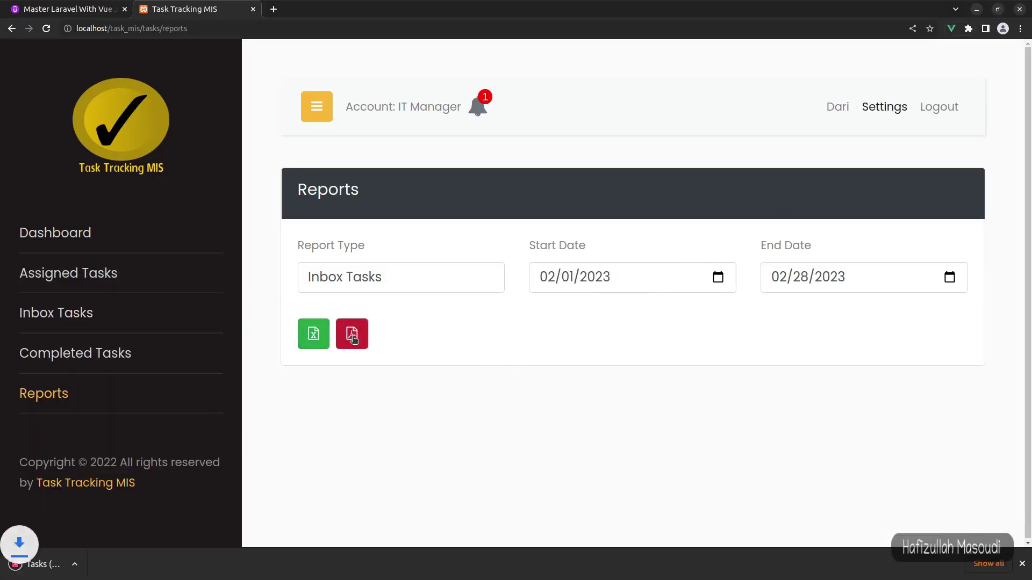
{"action": "left_click", "coordinate": [41, 565]}
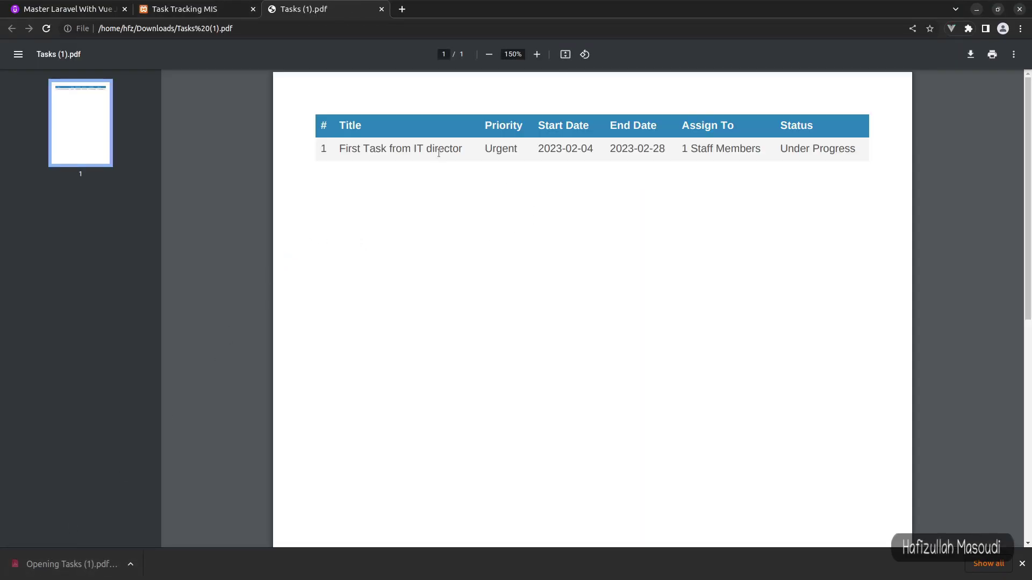
{"action": "left_click_drag", "start_coordinate": [325, 142], "coordinate": [857, 150]}
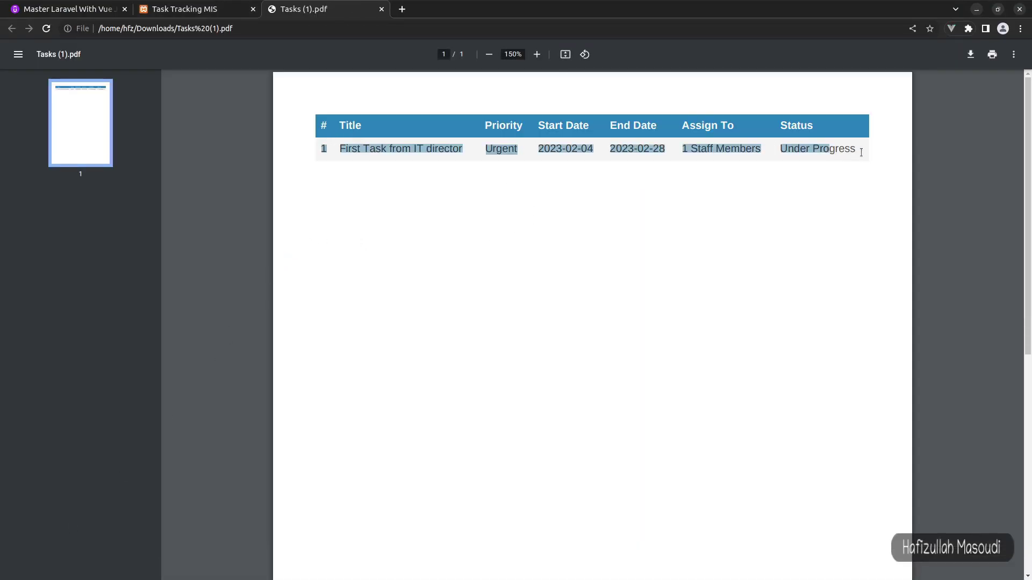
{"action": "left_click", "coordinate": [739, 228]}
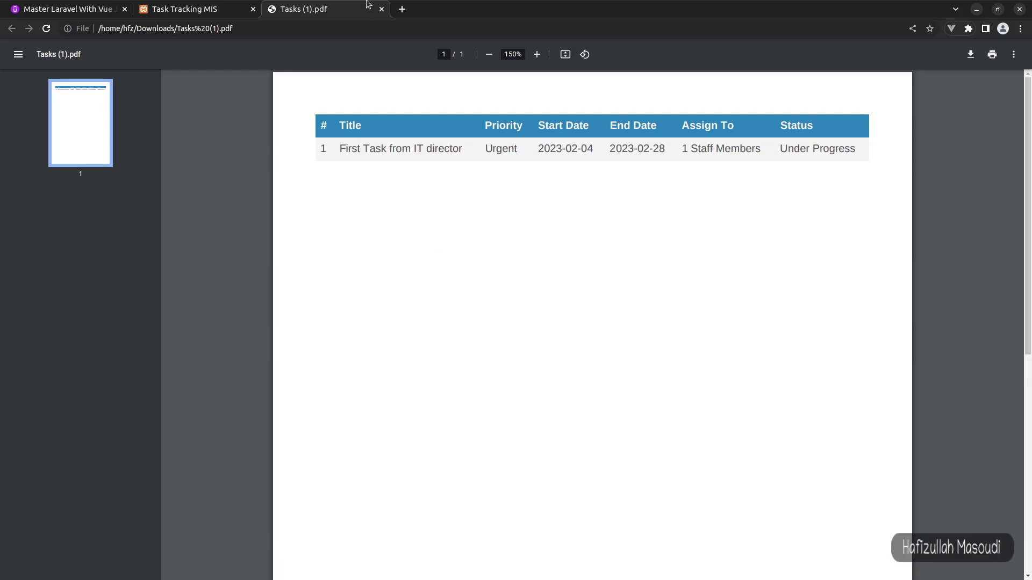
{"action": "left_click", "coordinate": [381, 9]}
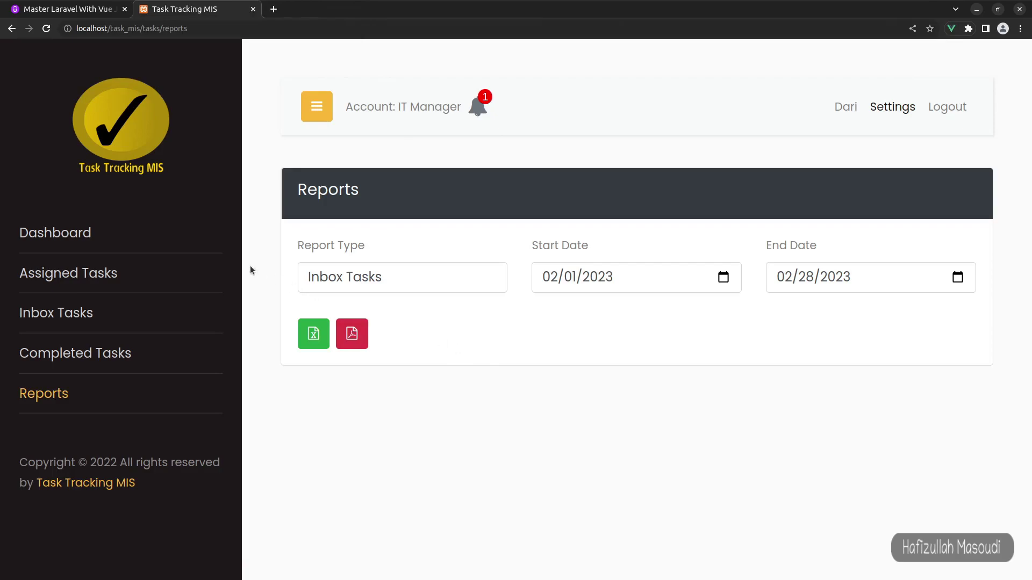
Step: Switch the Dashboard's Tasks bar chart to 2023, which shows no bars, then go to Inbox Tasks
{"action": "left_click", "coordinate": [43, 236]}
{"action": "left_click", "coordinate": [771, 245]}
{"action": "left_click", "coordinate": [785, 286]}
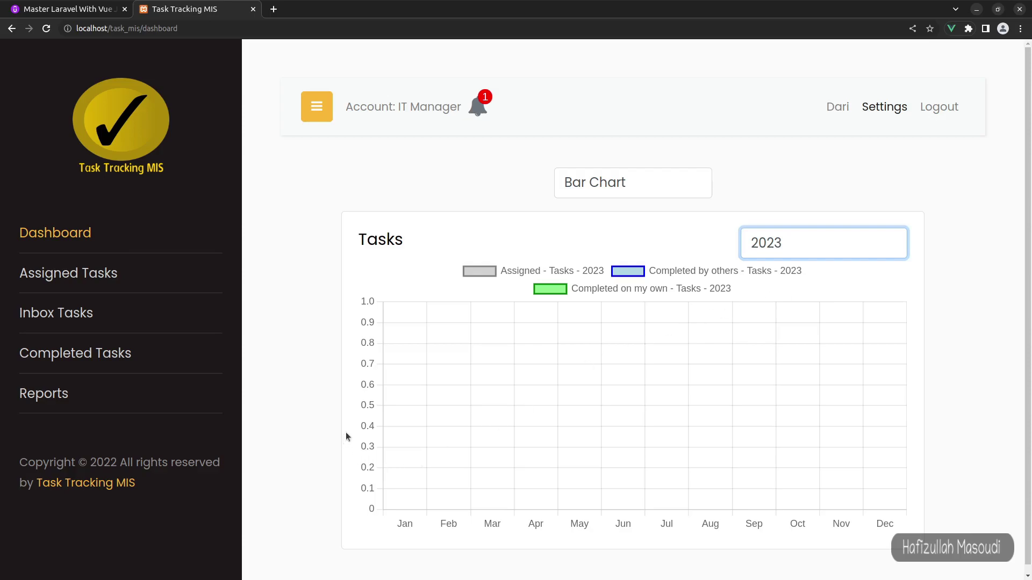
{"action": "left_click", "coordinate": [376, 408]}
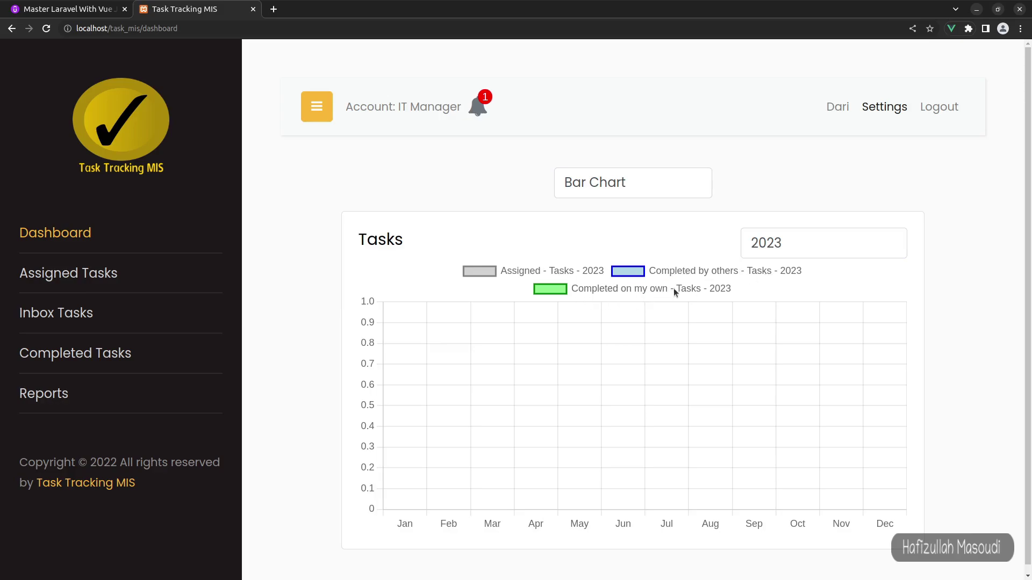
{"action": "left_click", "coordinate": [61, 318]}
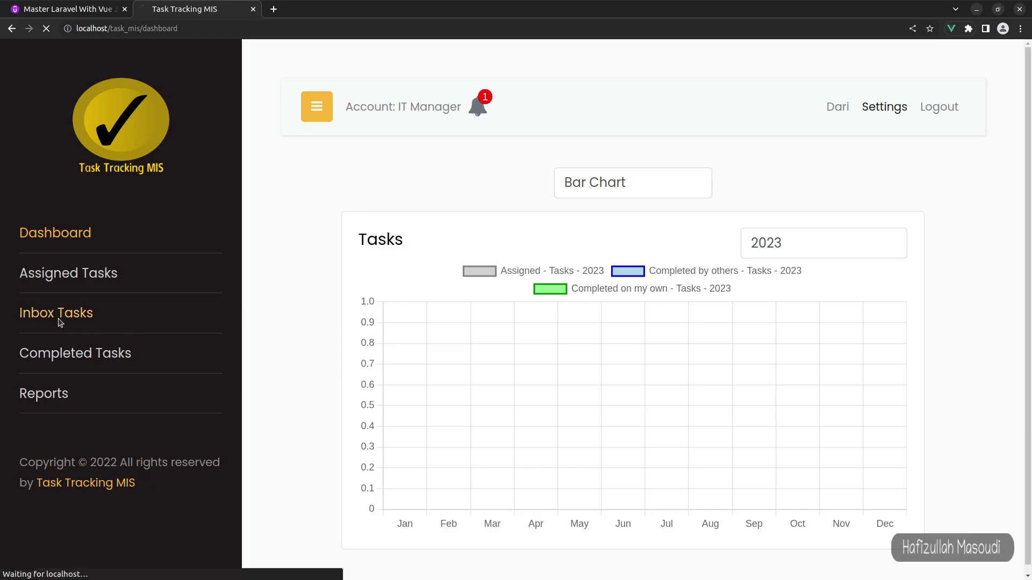
Step: Set the first task's progress to 100% and save it as completed
{"action": "left_click", "coordinate": [959, 393]}
{"action": "scroll", "coordinate": [721, 323], "scroll_direction": "down", "scroll_amount": 8}
{"action": "scroll", "coordinate": [721, 322], "scroll_direction": "down", "scroll_amount": 4}
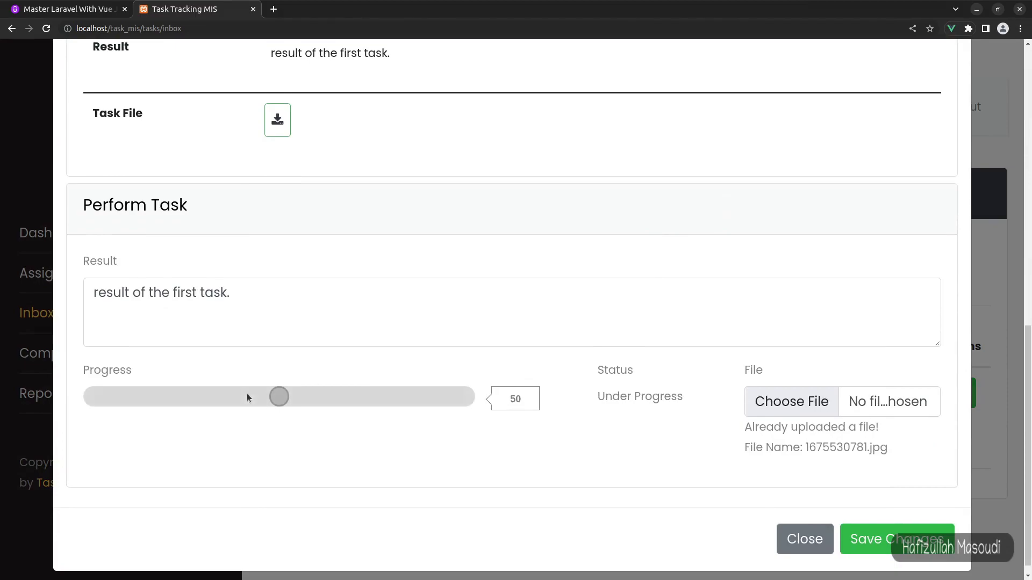
{"action": "left_click_drag", "start_coordinate": [280, 397], "coordinate": [674, 426]}
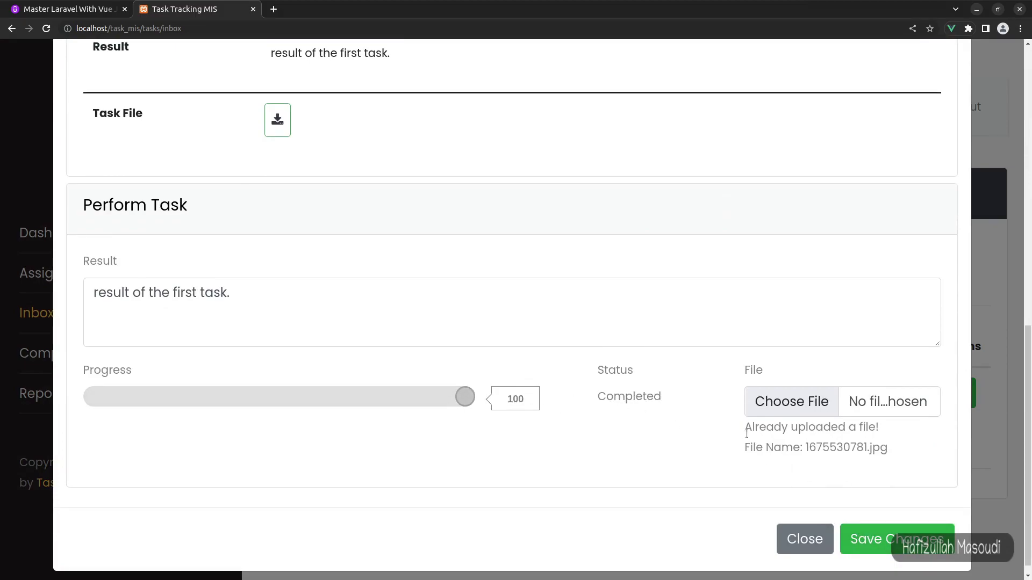
{"action": "left_click", "coordinate": [873, 544]}
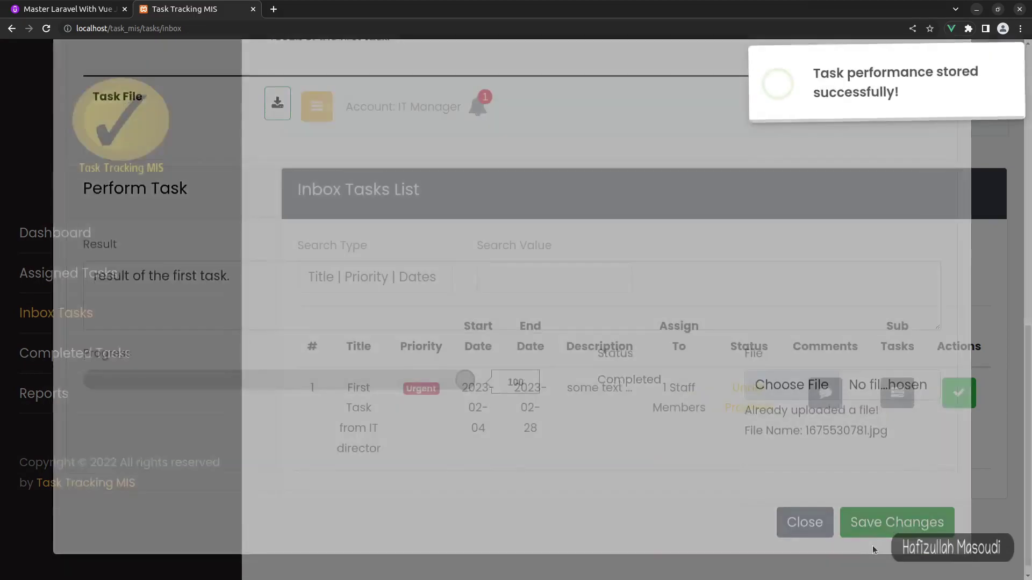
Step: Check the February completed bar on the Dashboard's 2023 chart, then log out
{"action": "left_click", "coordinate": [52, 238]}
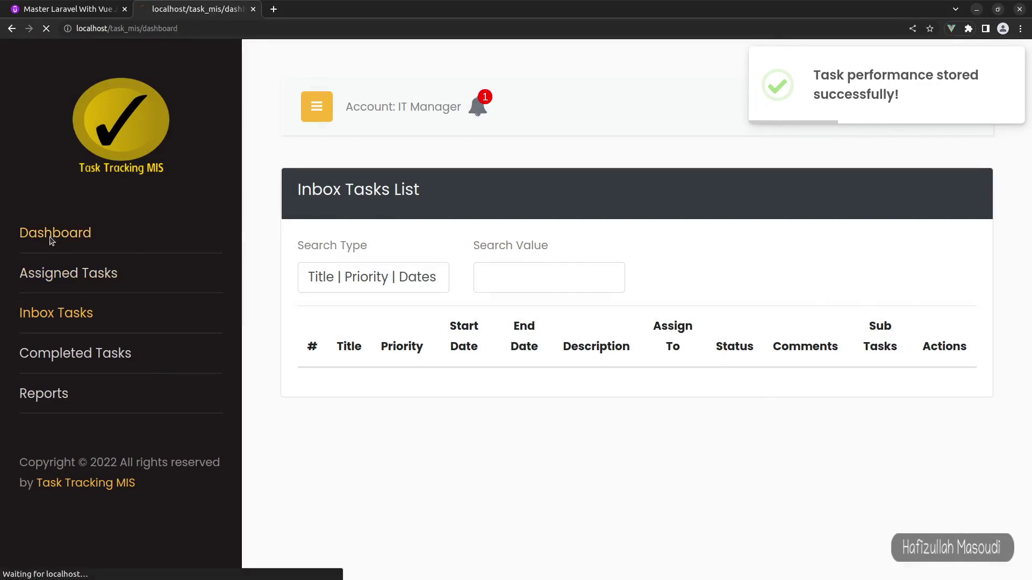
{"action": "left_click", "coordinate": [774, 243]}
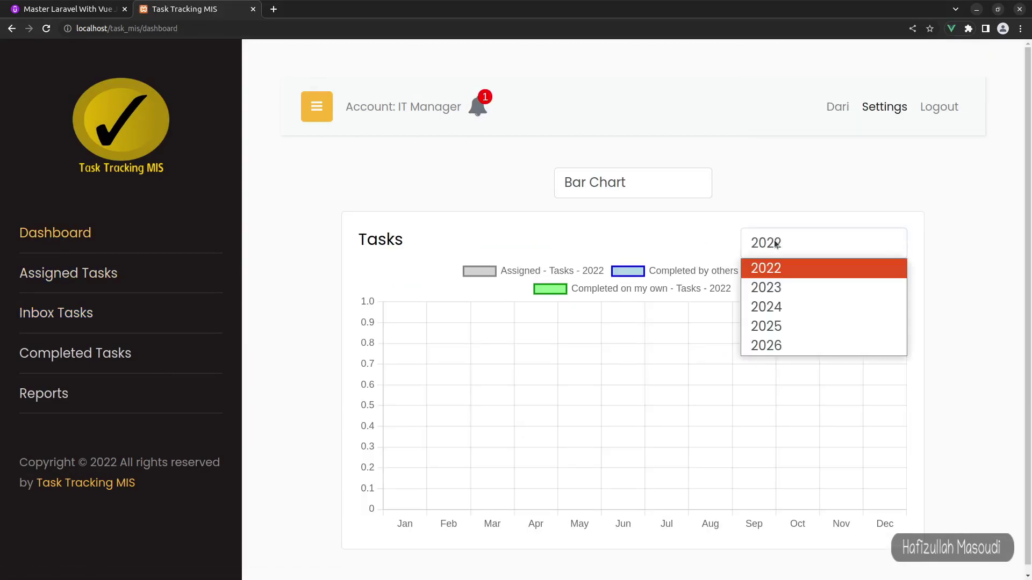
{"action": "left_click", "coordinate": [776, 288]}
{"action": "mouse_move", "coordinate": [461, 361]}
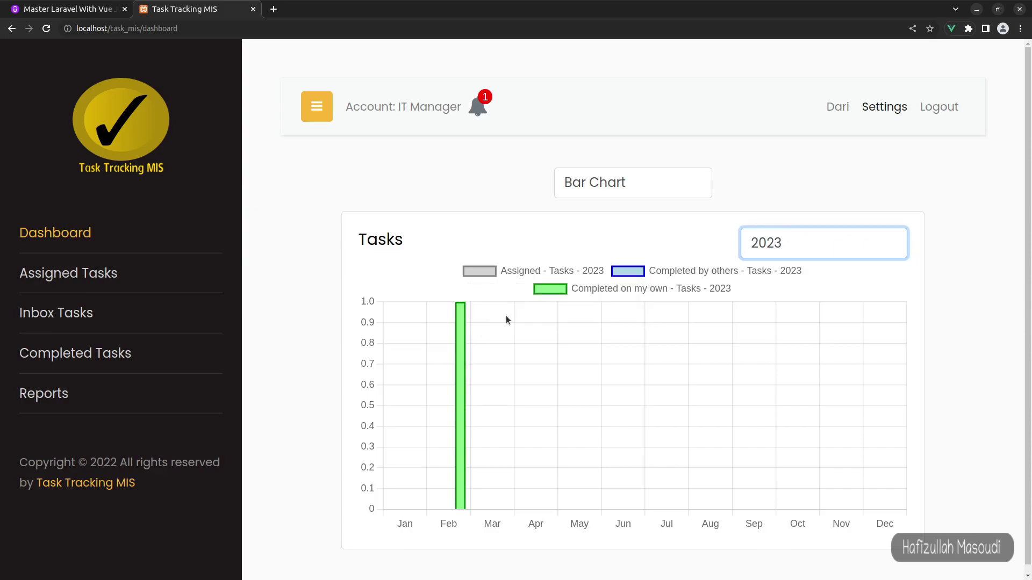
{"action": "left_click", "coordinate": [925, 113]}
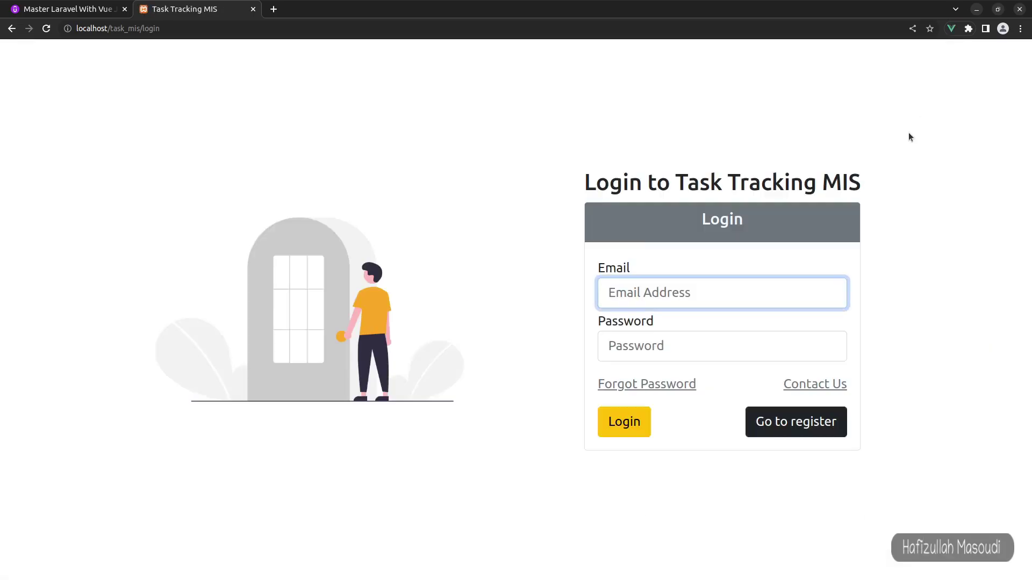
Step: Log in with the admin account's e-mail and password
{"action": "type", "text": "admin"}
{"action": "key", "text": "Down"}
{"action": "key", "text": "Tab"}
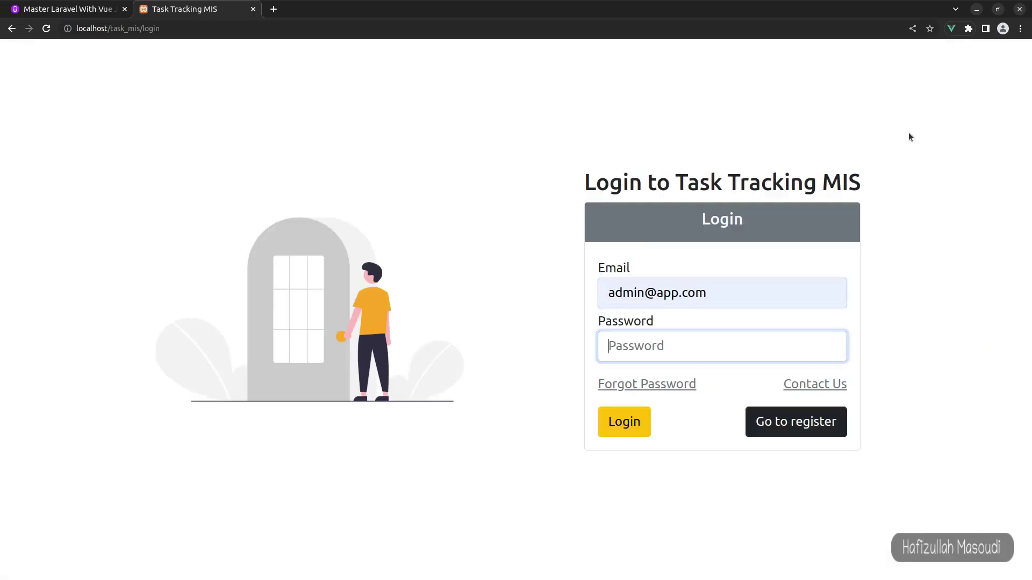
{"action": "type", "text": "pas"}
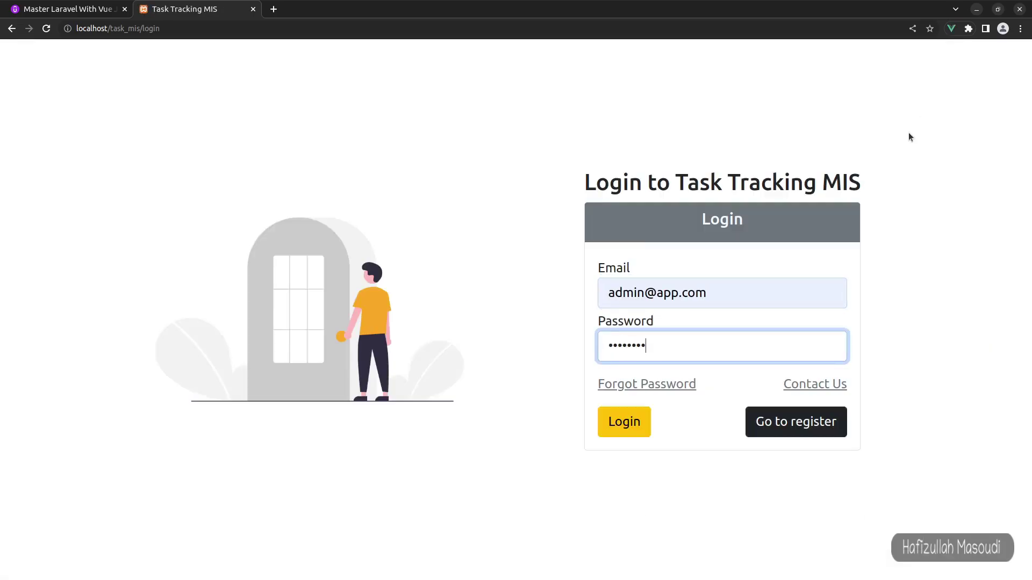
{"action": "key", "text": "Return"}
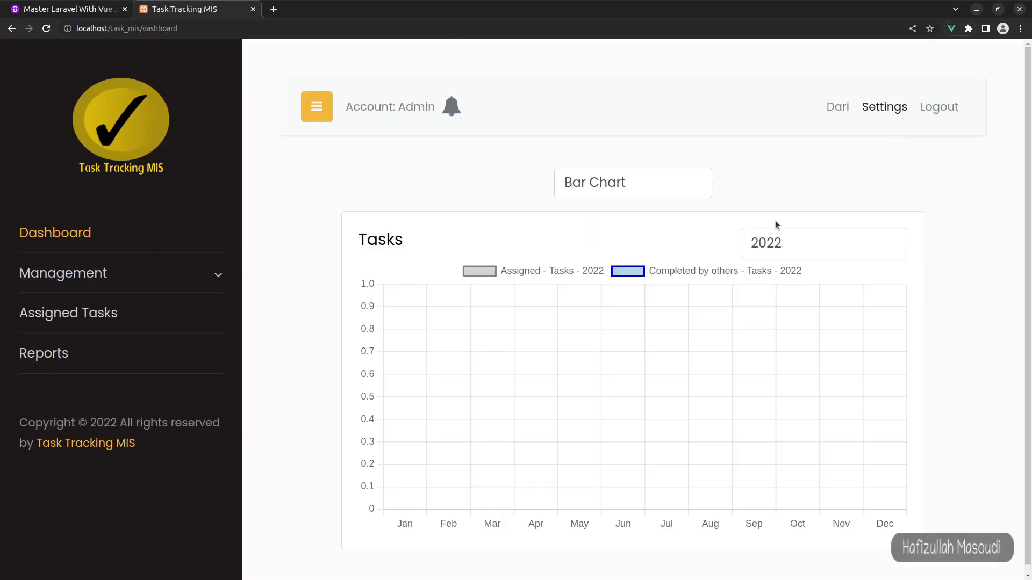
Step: Show the 2023 Tasks chart on the Dashboard with its February bars
{"action": "left_click", "coordinate": [780, 246]}
{"action": "left_click", "coordinate": [775, 286]}
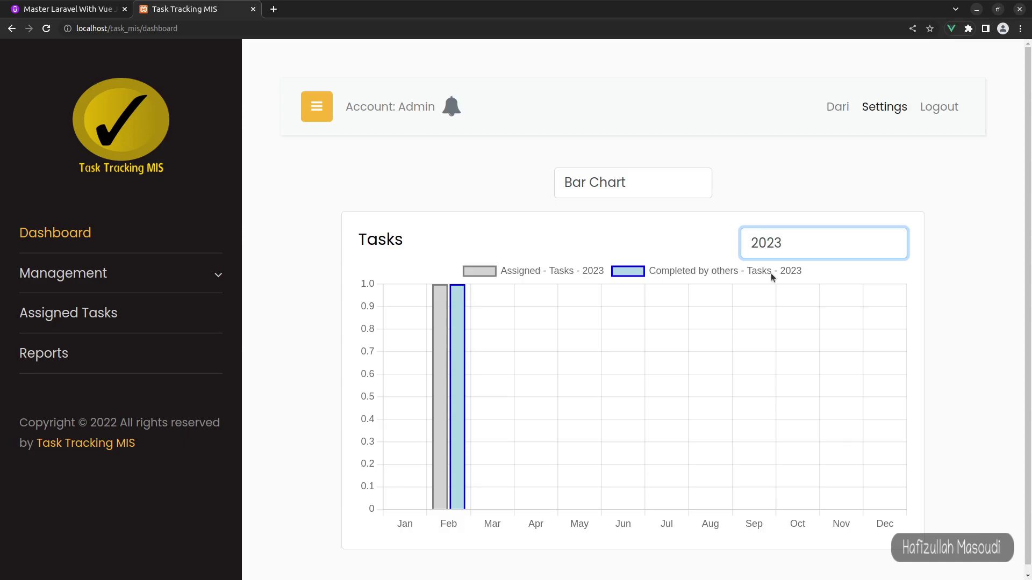
{"action": "left_click", "coordinate": [329, 265]}
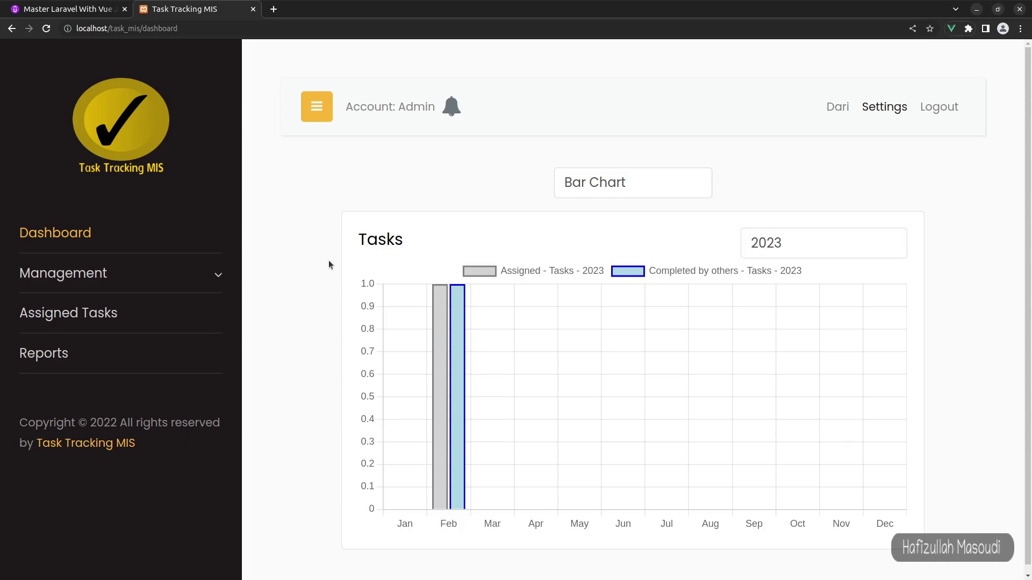